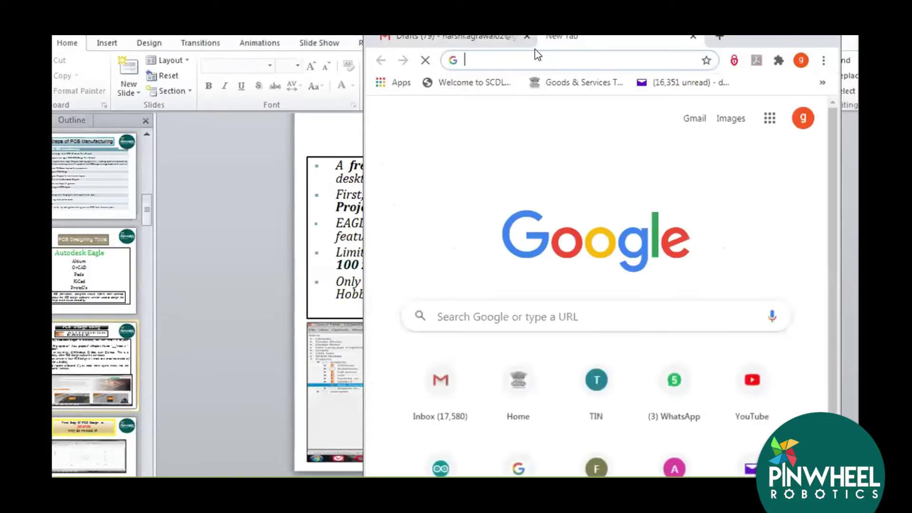
# Step: Search Google for "autodesk eagle download free"
pyautogui.write('ea')
pyautogui.press('BackSpace')
pyautogui.press('BackSpace')
pyautogui.press('BackSpace')
pyautogui.write('Au')
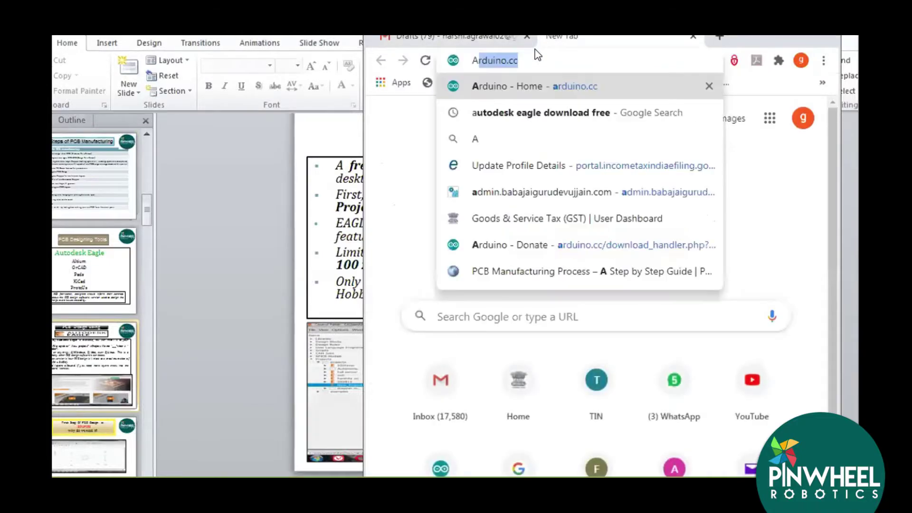
pyautogui.write('todesk e')
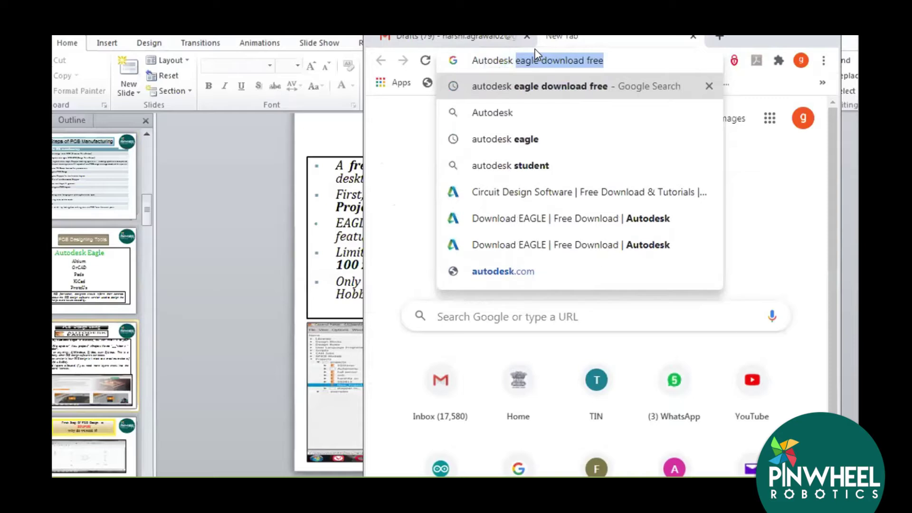
pyautogui.write('agle')
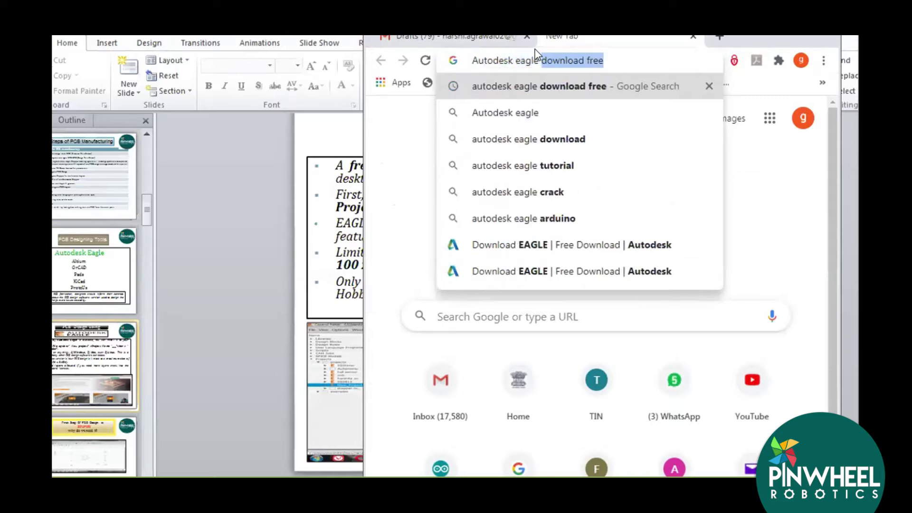
pyautogui.press('BackSpace')
pyautogui.write('down')
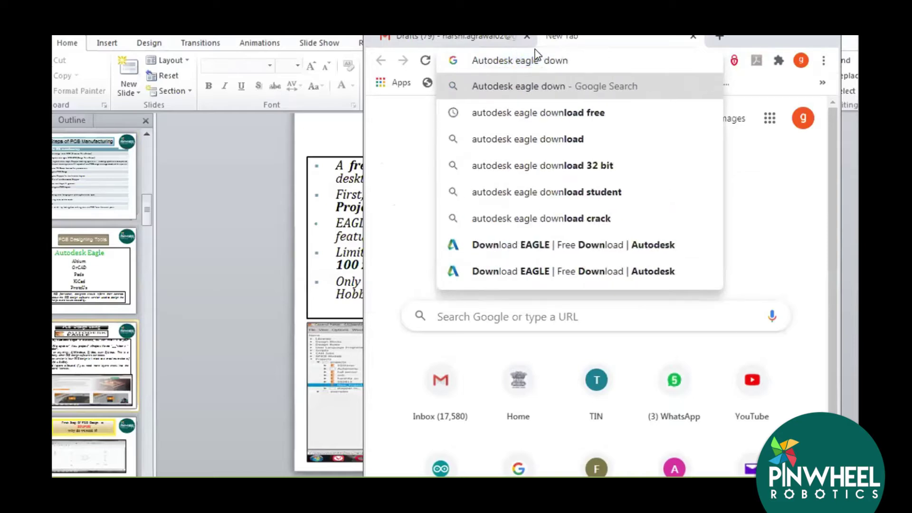
pyautogui.press('Down')
pyautogui.press('Down')
pyautogui.press('Up')
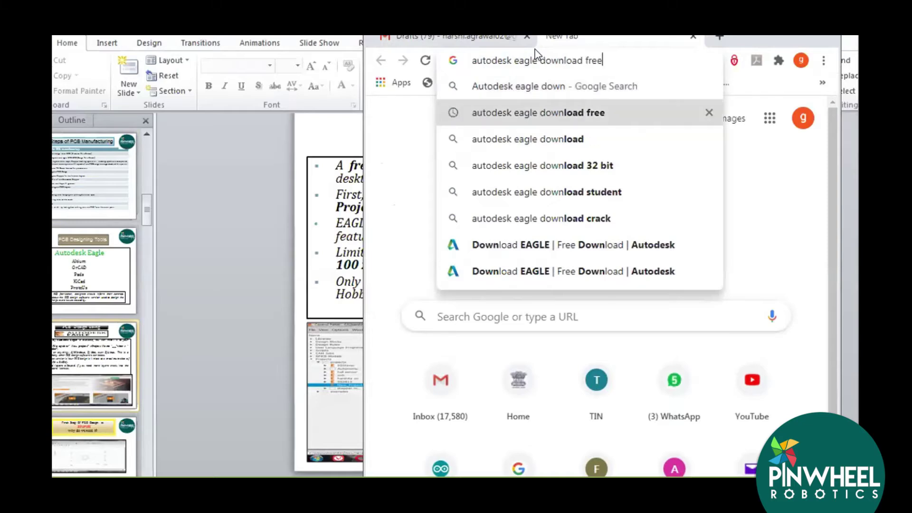
pyautogui.press('Return')
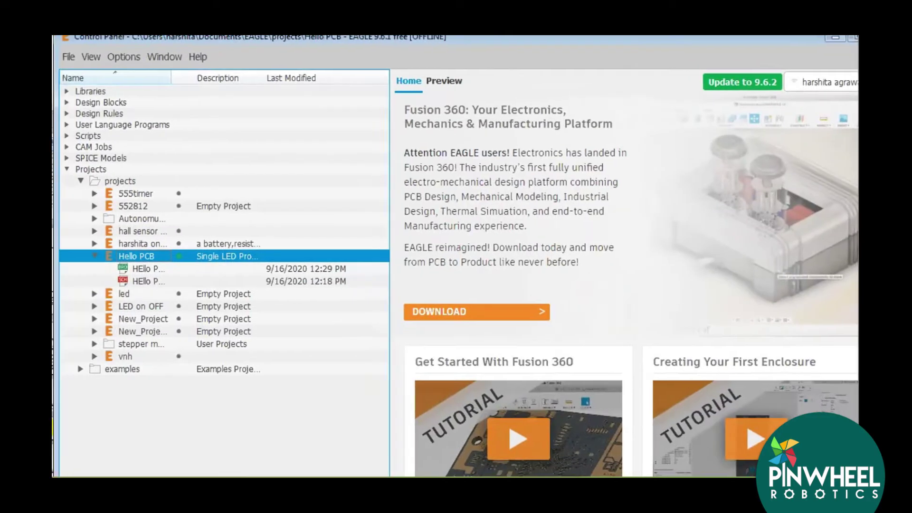
# Step: Try to create a new project named "Hello PCB" in the EAGLE projects folder
pyautogui.click(69, 60)
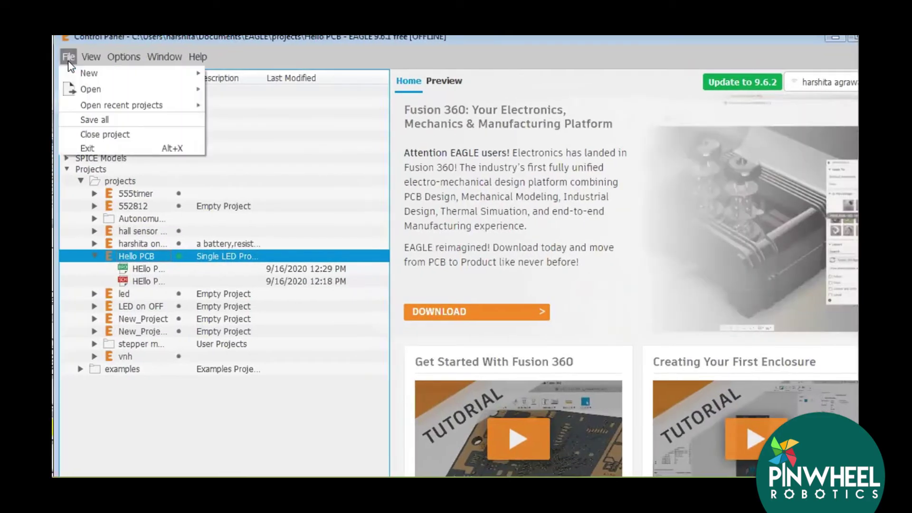
pyautogui.moveTo(77, 73)
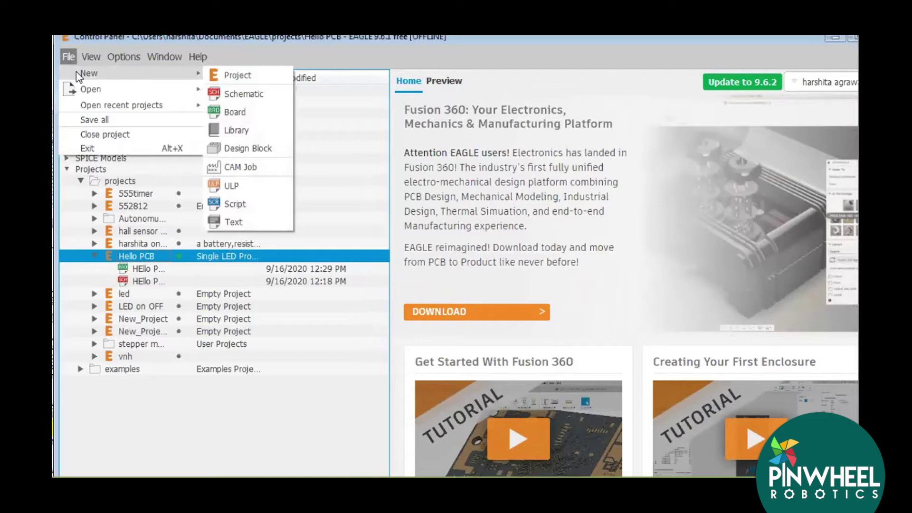
pyautogui.click(244, 76)
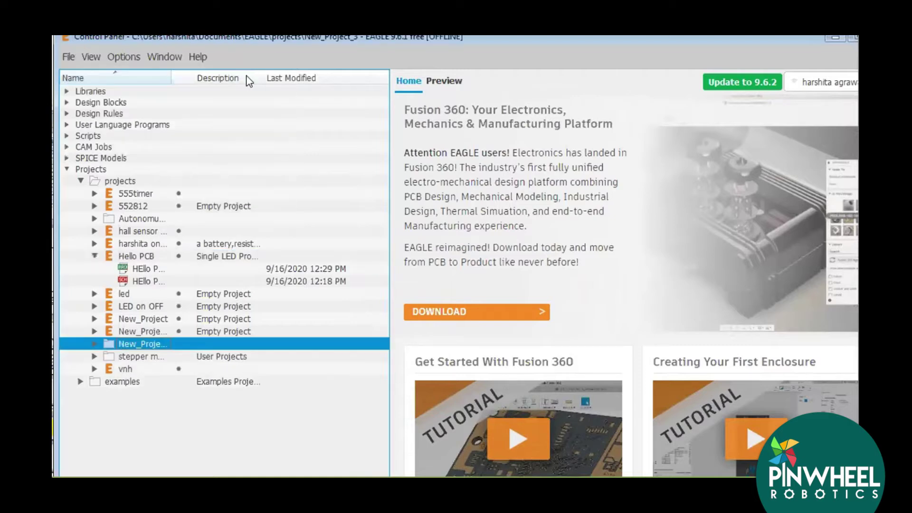
pyautogui.write('Hello PCB')
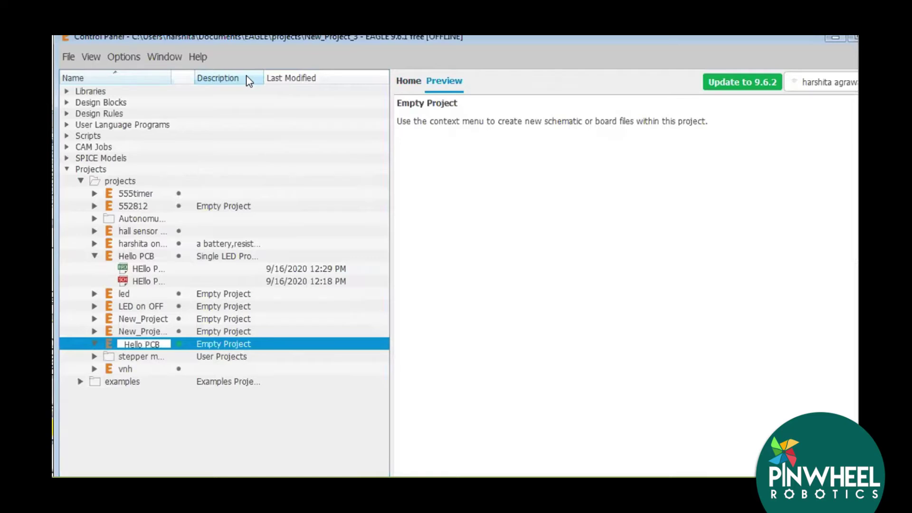
pyautogui.press('Return')
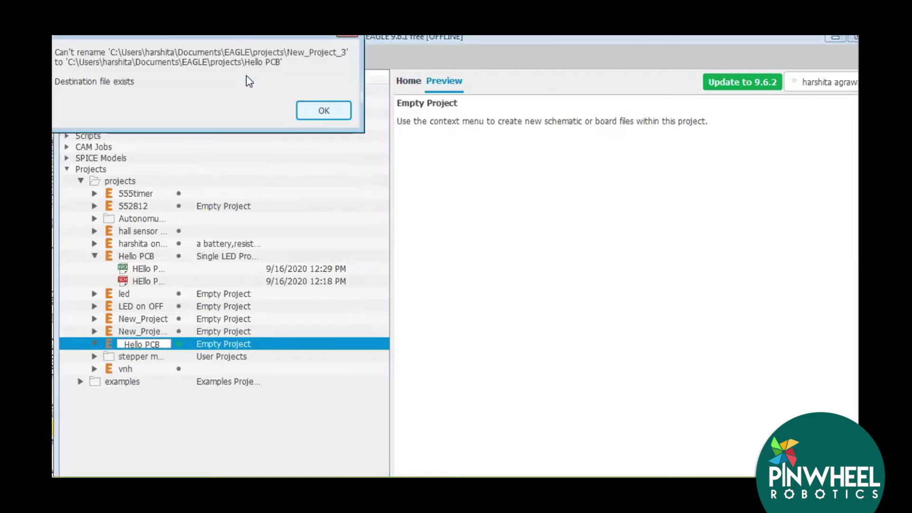
pyautogui.click(321, 111)
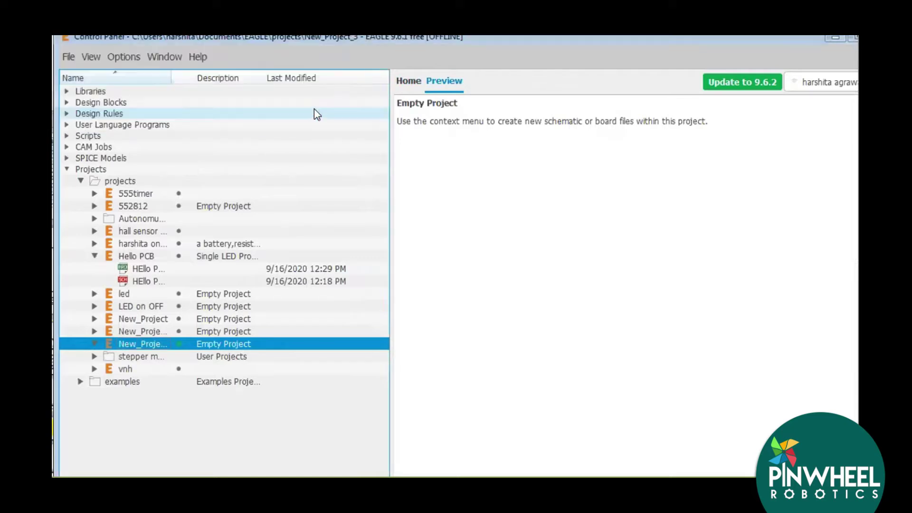
pyautogui.rightClick(127, 349)
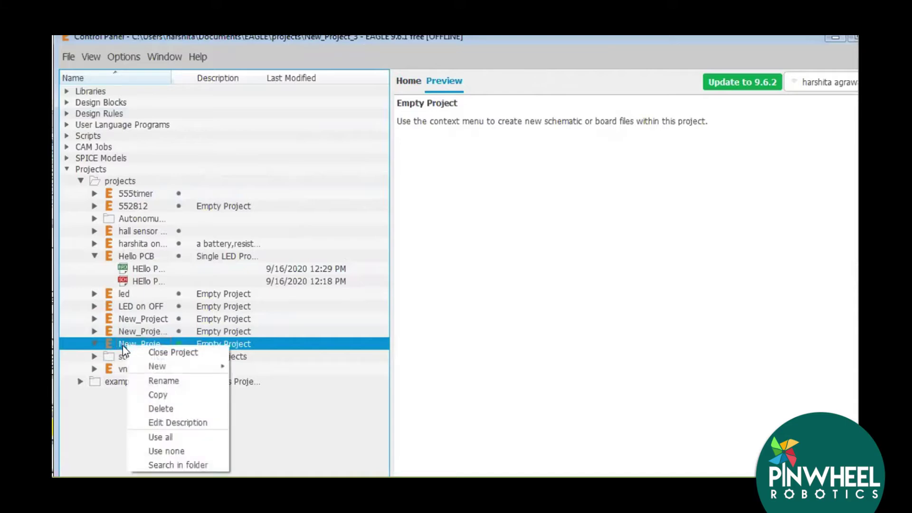
pyautogui.click(115, 346)
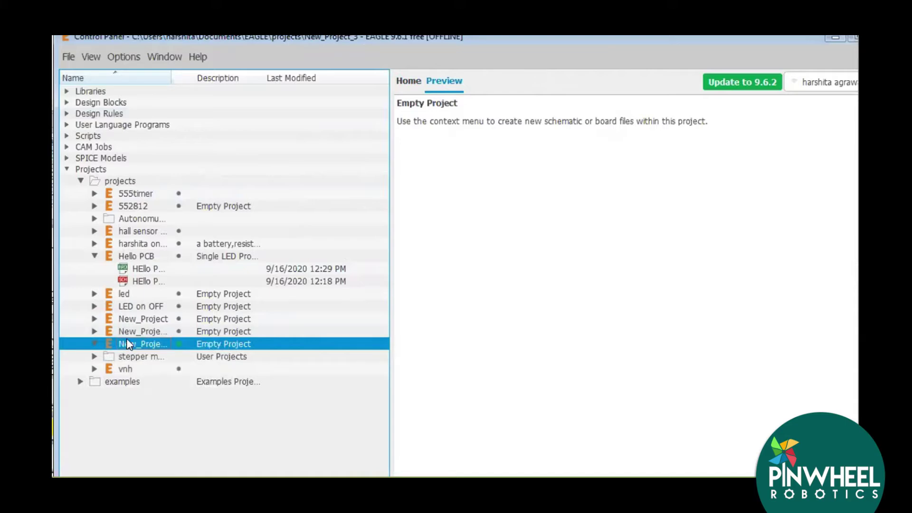
pyautogui.doubleClick(127, 343)
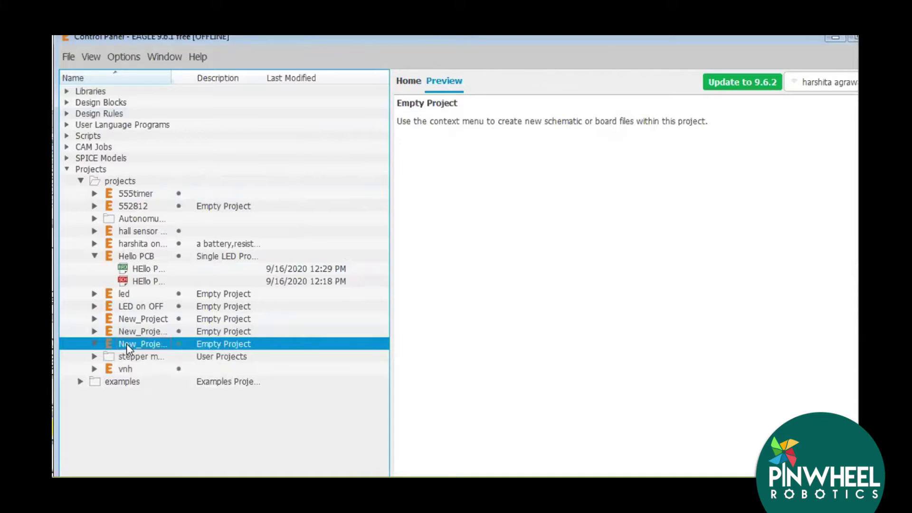
pyautogui.write('he')
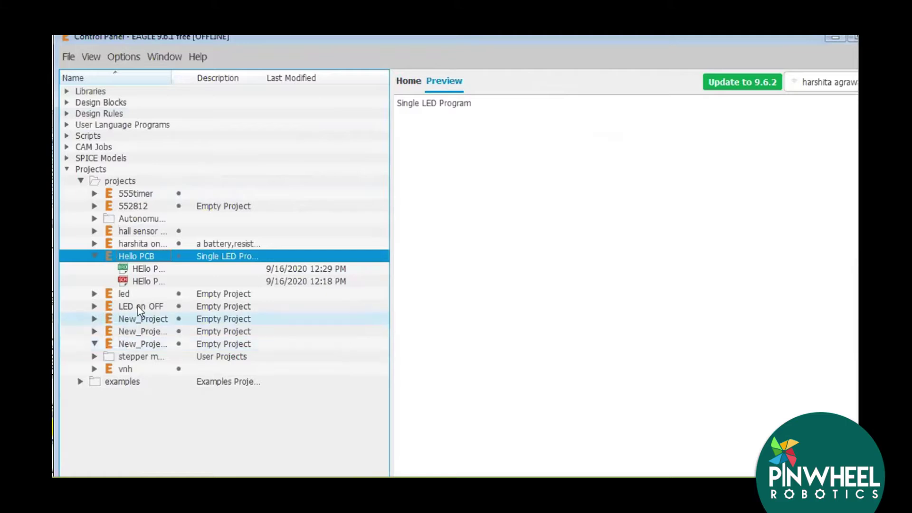
pyautogui.rightClick(135, 255)
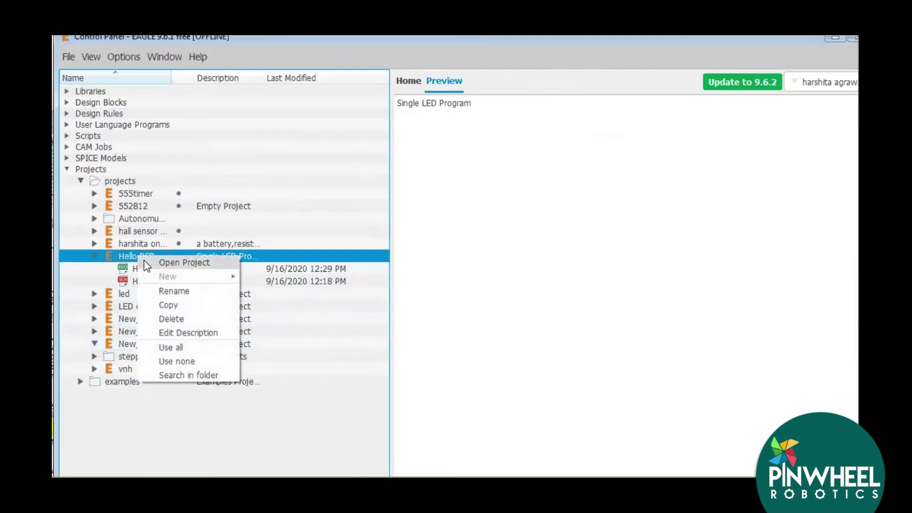
pyautogui.click(130, 255)
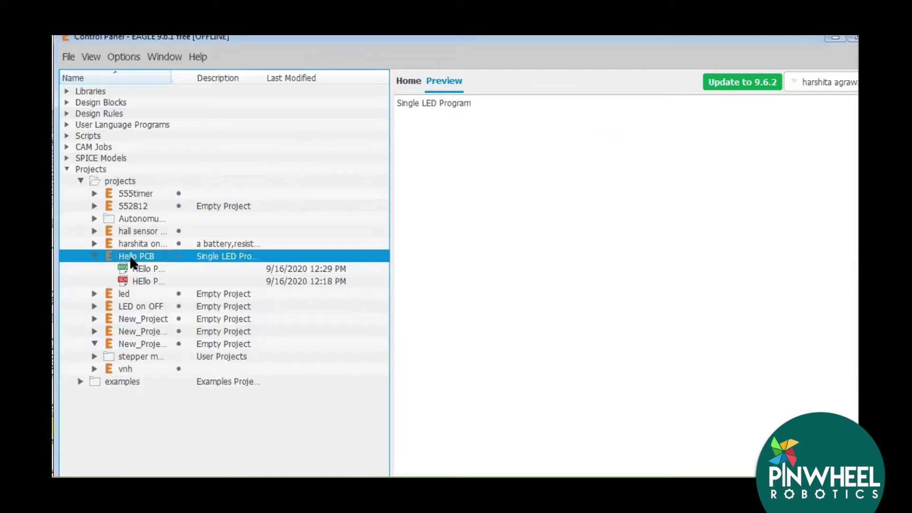
# Step: Create a new project named "Hello to the world of PCB"
pyautogui.click(67, 56)
pyautogui.moveTo(90, 77)
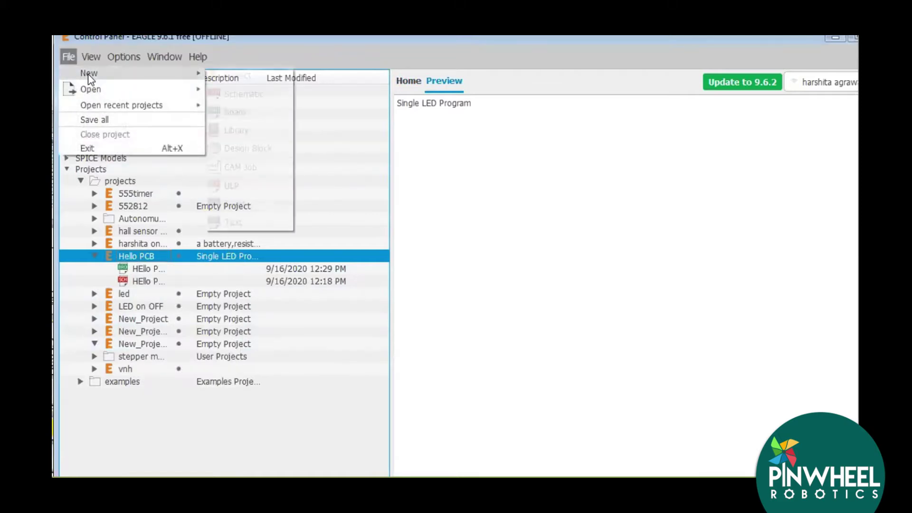
pyautogui.click(258, 78)
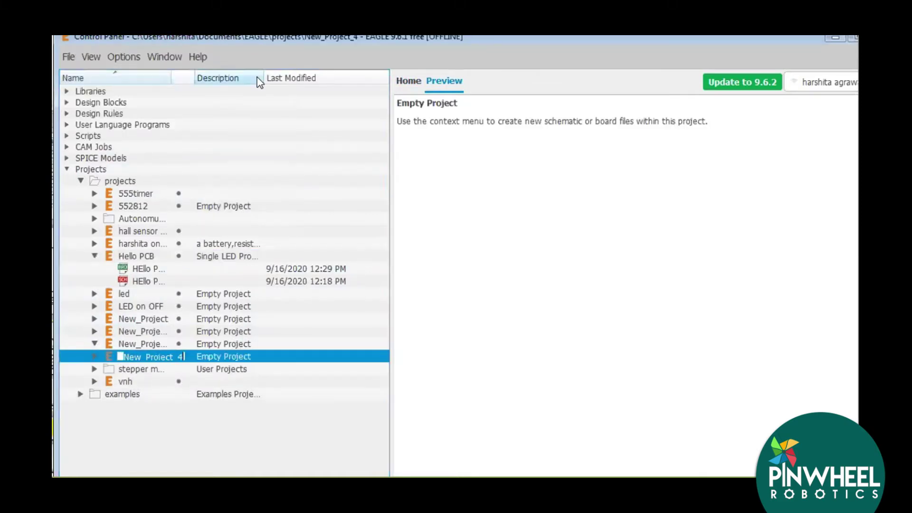
pyautogui.write('He')
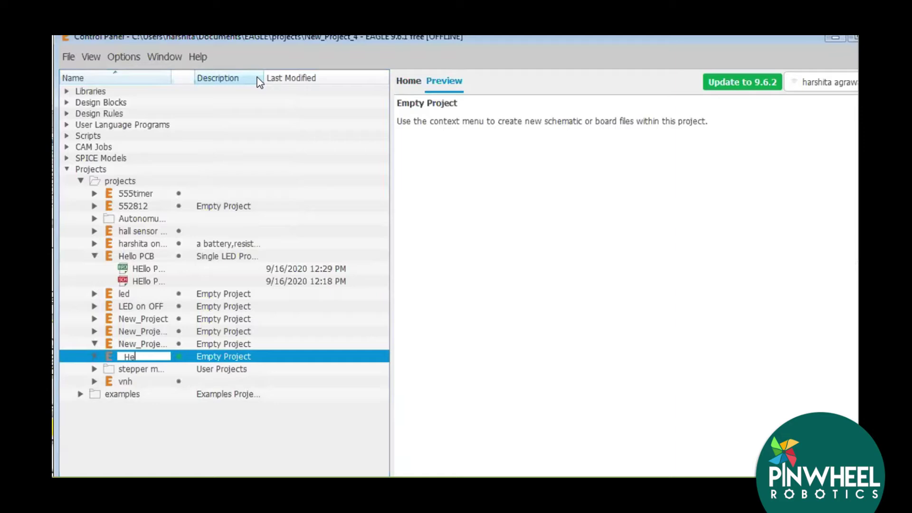
pyautogui.write('llo to the world')
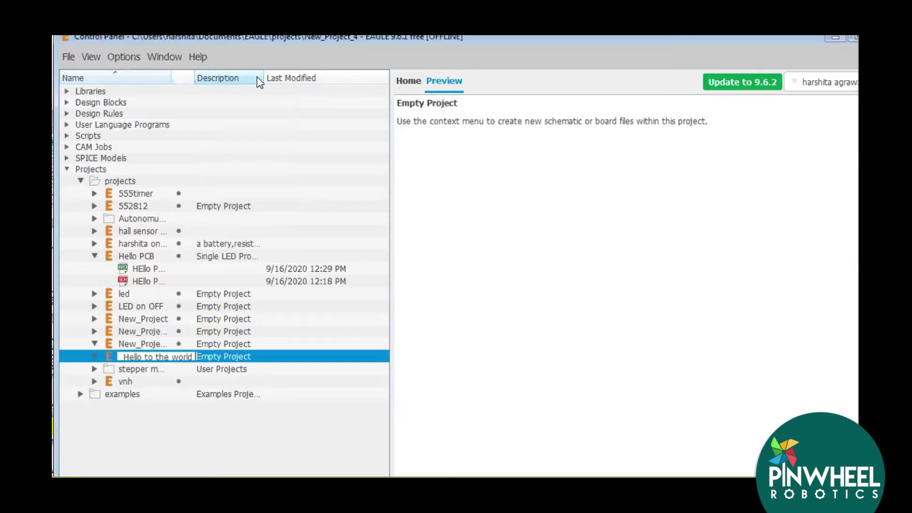
pyautogui.write(' of PCB')
pyautogui.press('Return')
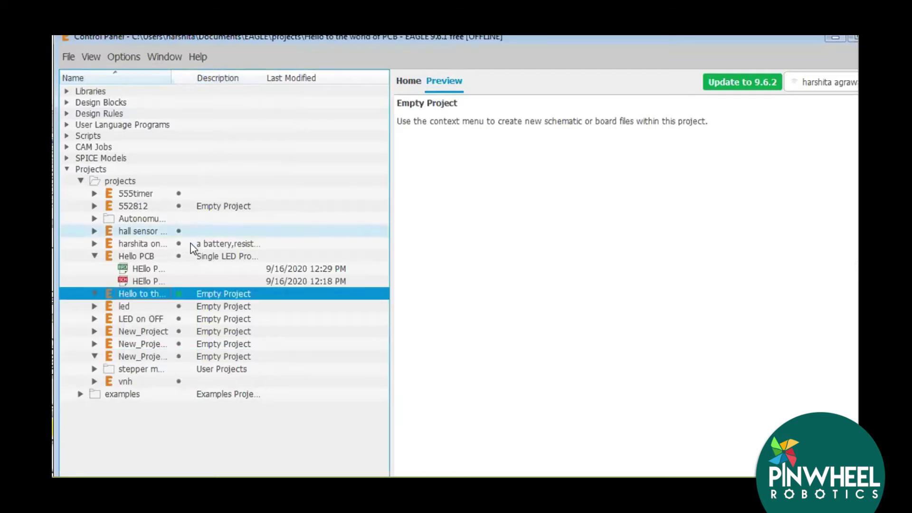
# Step: Set the description of the "Hello to the world of PCB" project to "LED program"
pyautogui.rightClick(153, 296)
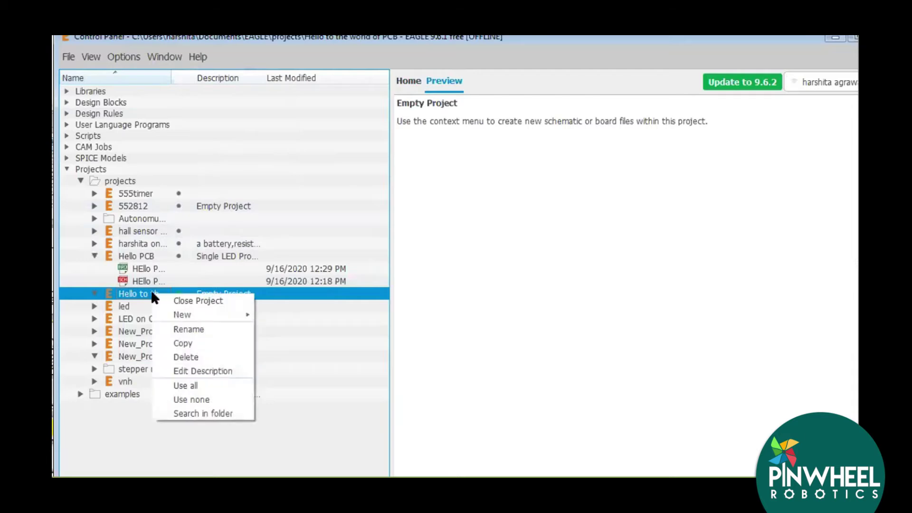
pyautogui.click(169, 371)
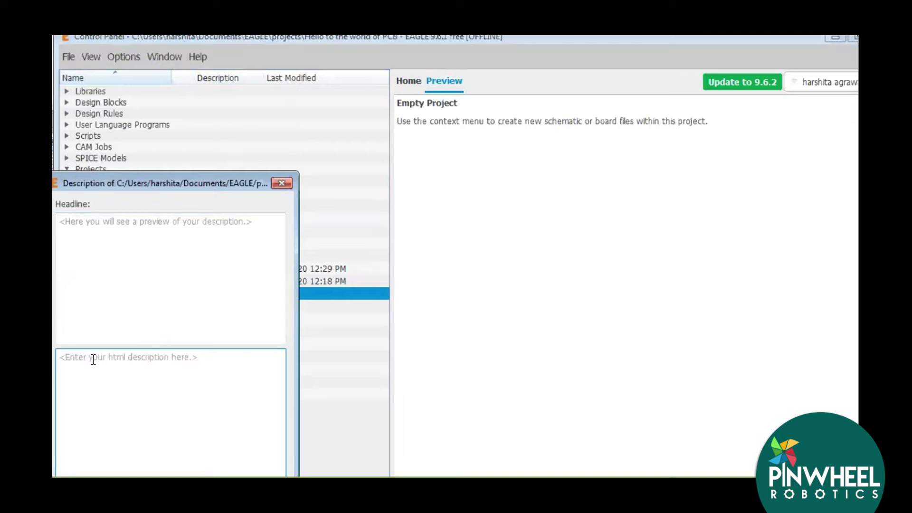
pyautogui.write('LED')
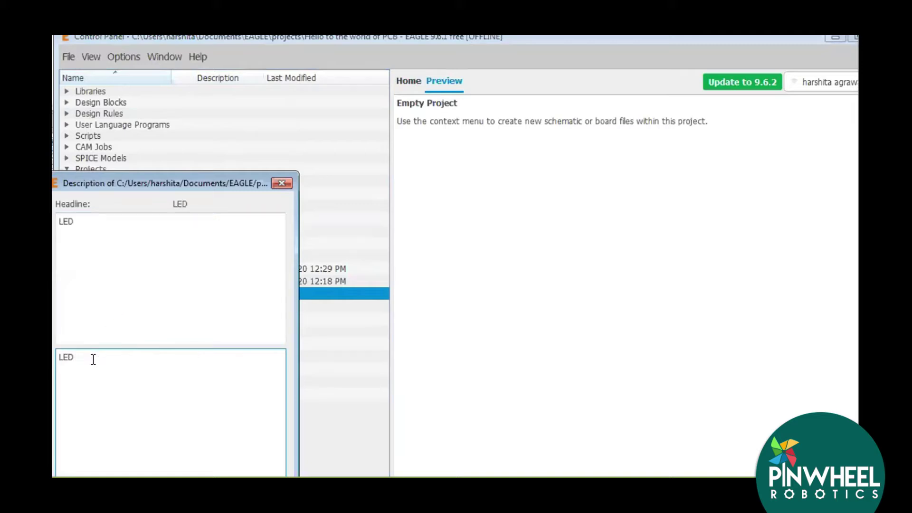
pyautogui.write(' program')
pyautogui.click(212, 491)
# Step: Create a new schematic inside the "Hello to the world of PCB" project
pyautogui.rightClick(176, 292)
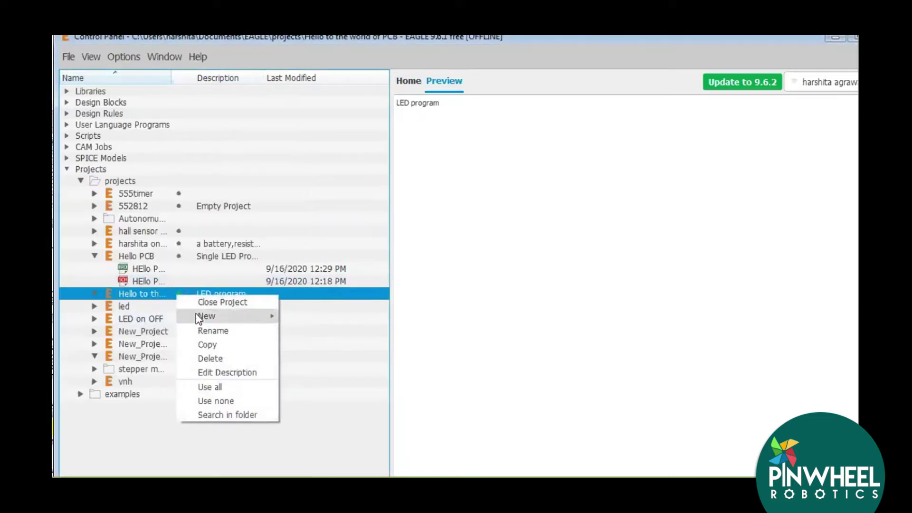
pyautogui.moveTo(195, 314)
pyautogui.click(318, 316)
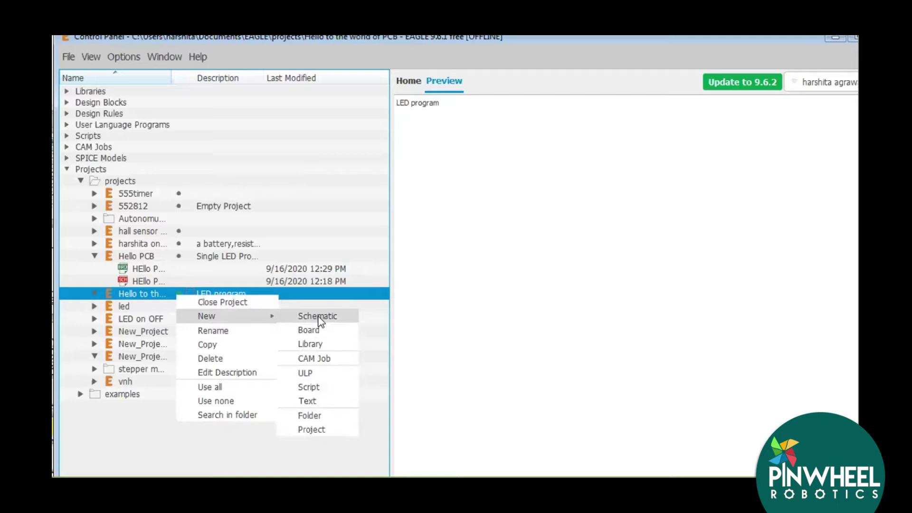
pyautogui.click(317, 316)
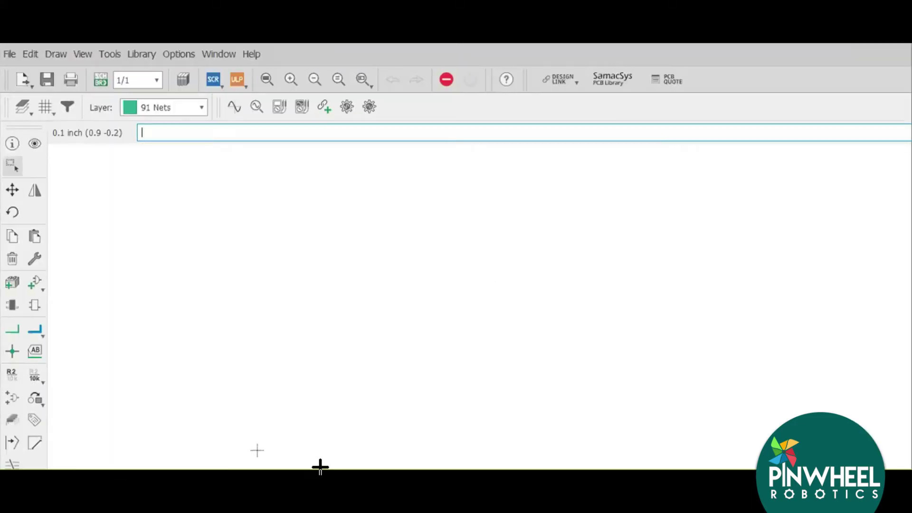
pyautogui.click(320, 467)
pyautogui.click(233, 273)
pyautogui.press('Escape')
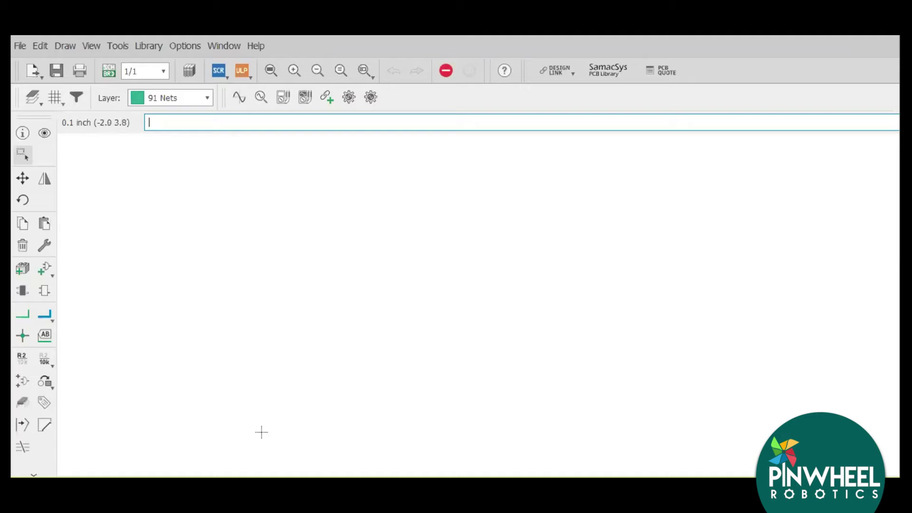
# Step: Turn on the grid display for the empty schematic
pyautogui.click(55, 98)
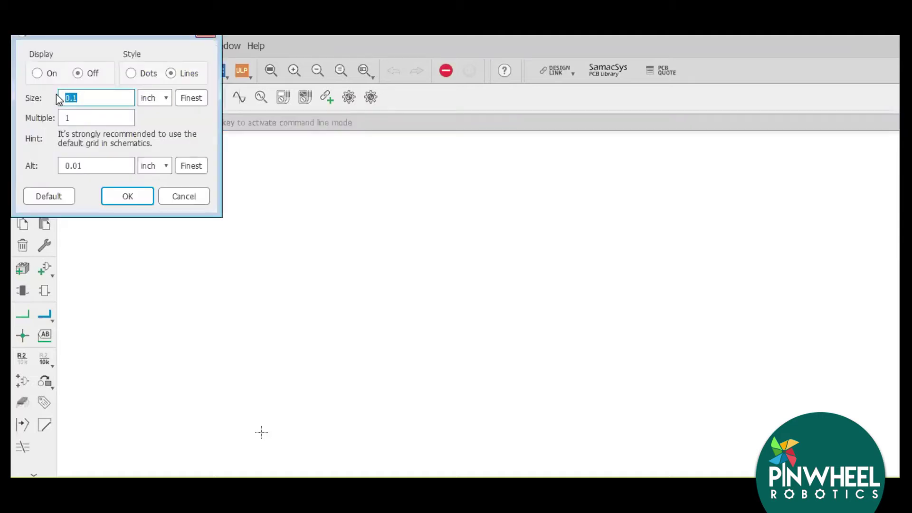
pyautogui.click(36, 74)
pyautogui.click(130, 197)
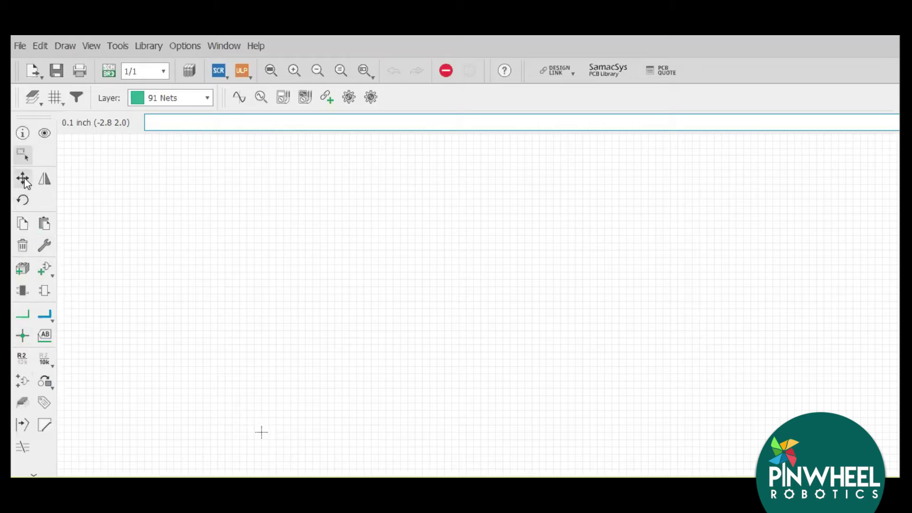
# Step: Start adding a part to the schematic and search the component libraries for "battery"
pyautogui.click(42, 265)
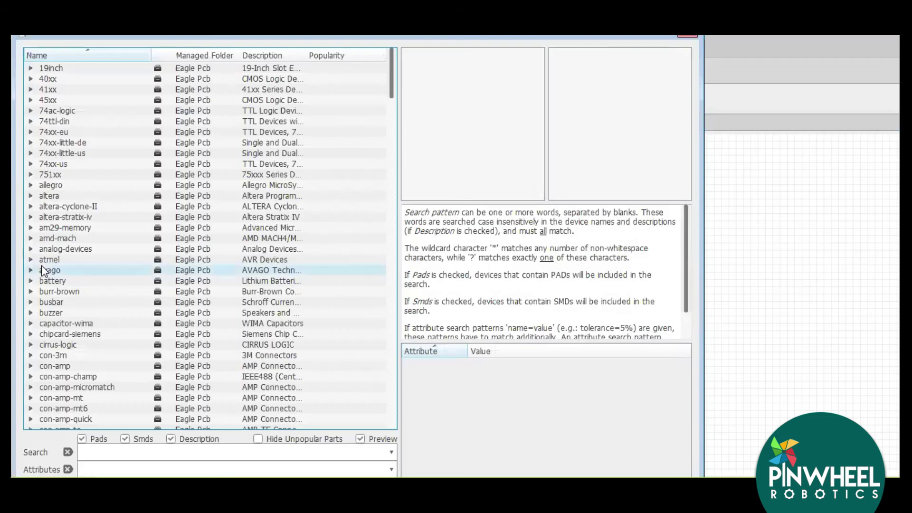
pyautogui.click(113, 453)
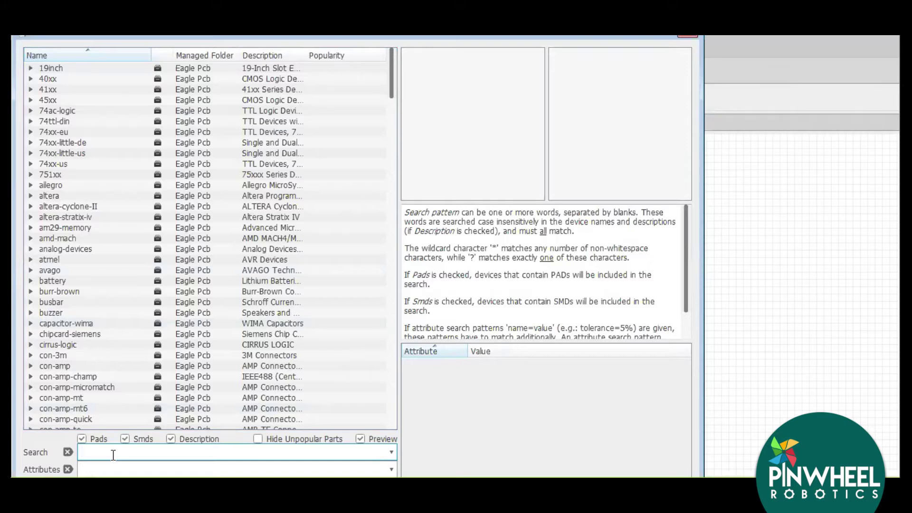
pyautogui.write('battery')
pyautogui.press('Return')
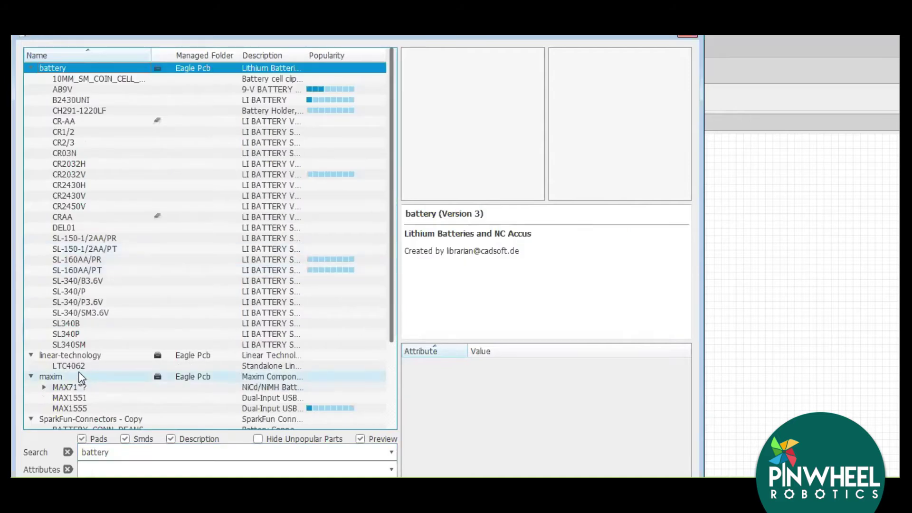
# Step: Compare the symbols and footprints of the 10MM_SM_COIN_CELL_CLIP and AB9V parts in the battery library
pyautogui.click(69, 80)
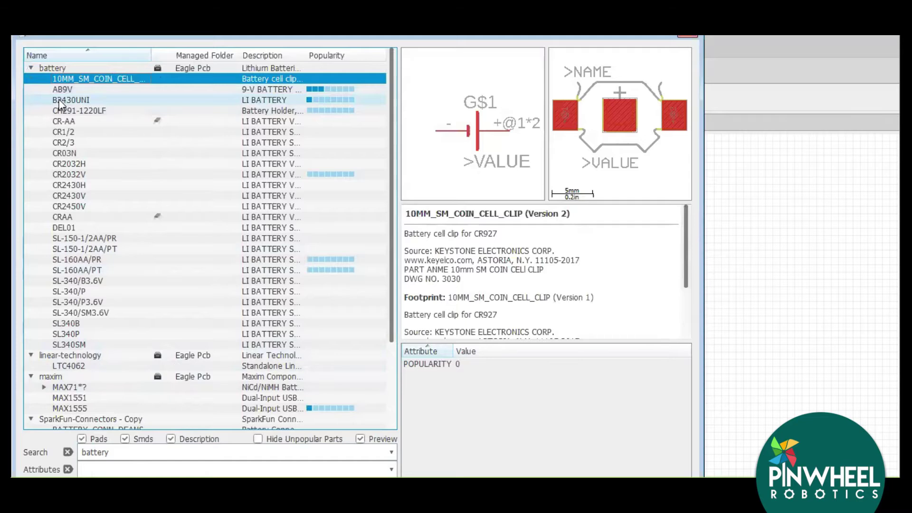
pyautogui.press('Down')
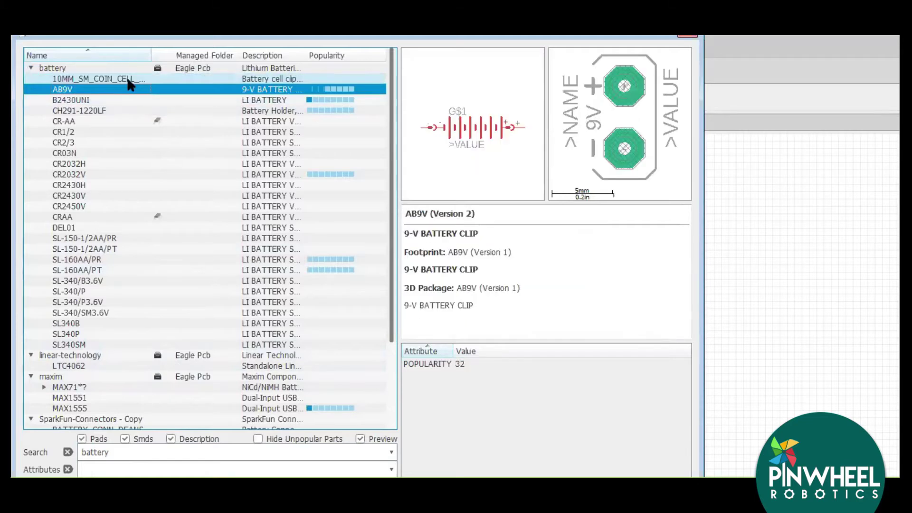
pyautogui.press('Up')
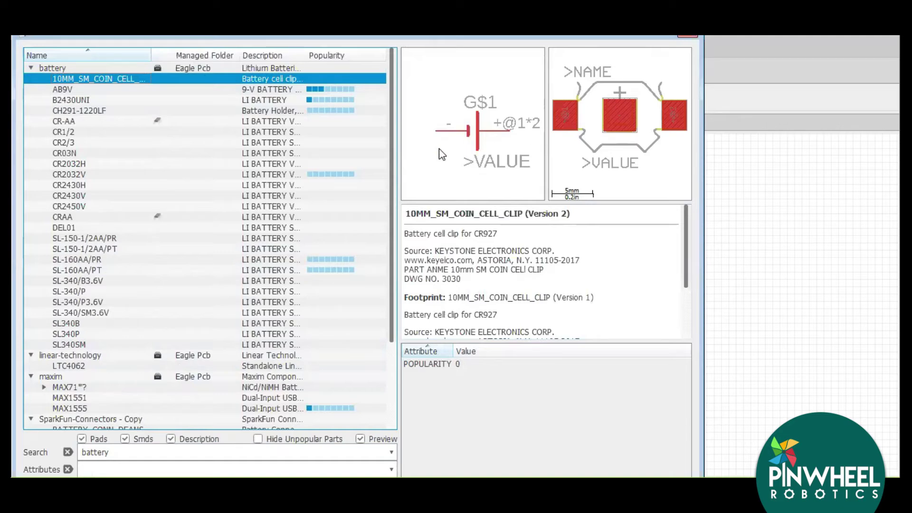
pyautogui.press('Down')
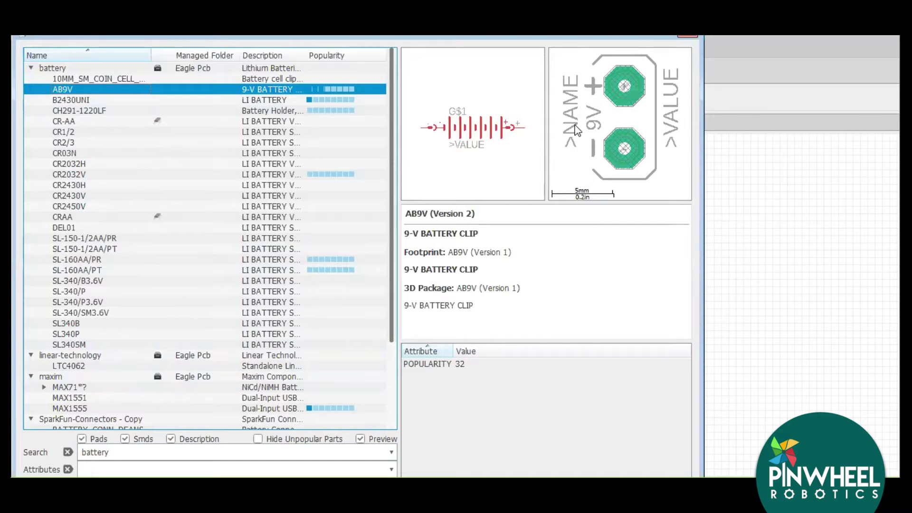
pyautogui.click(272, 79)
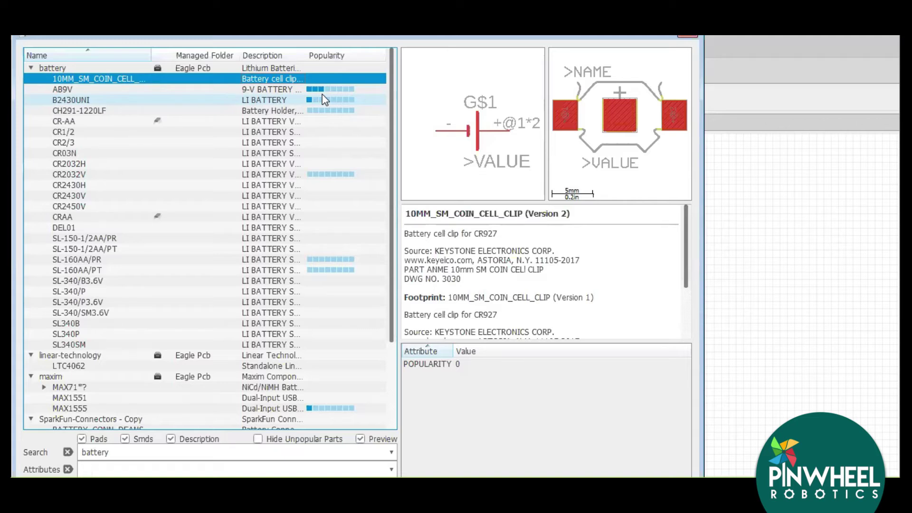
# Step: Place the AB9V 9-V battery clip on the schematic, rotated to stand vertically
pyautogui.press('Up')
pyautogui.press('Down')
pyautogui.press('Down')
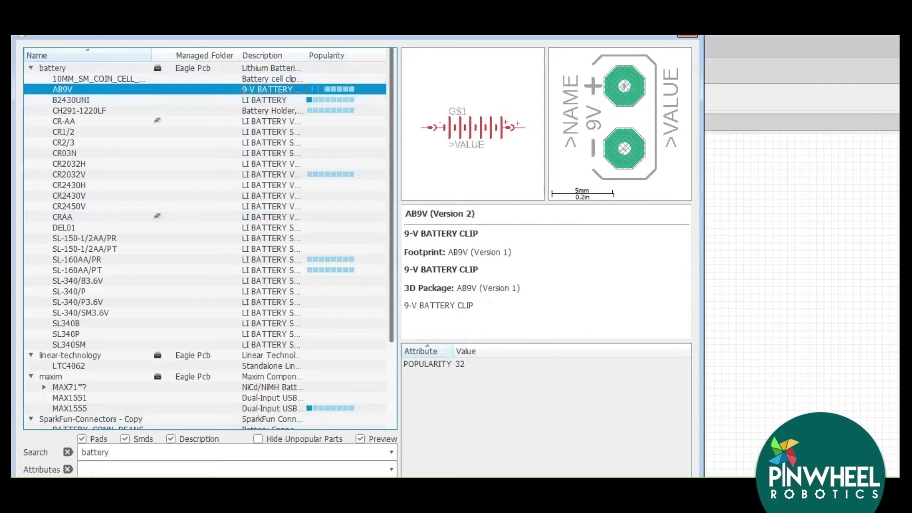
pyautogui.press('Return')
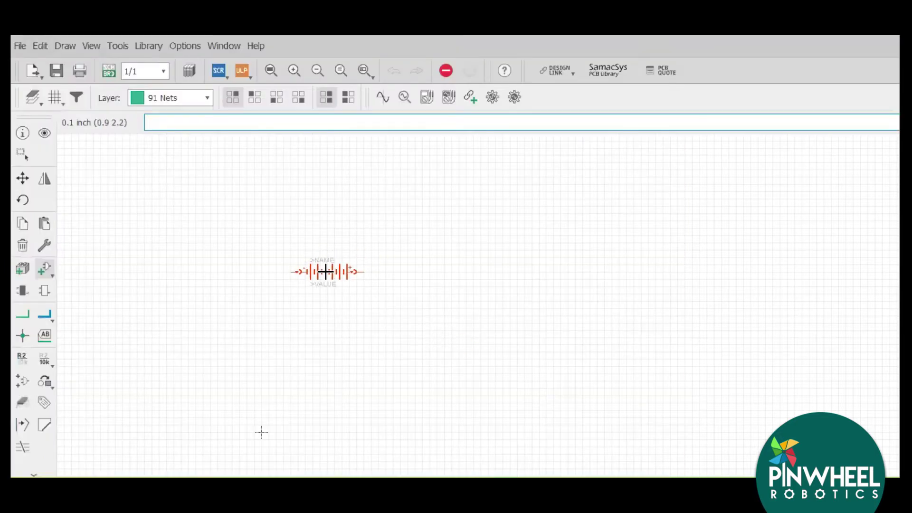
pyautogui.rightClick(326, 271)
pyautogui.click(325, 271)
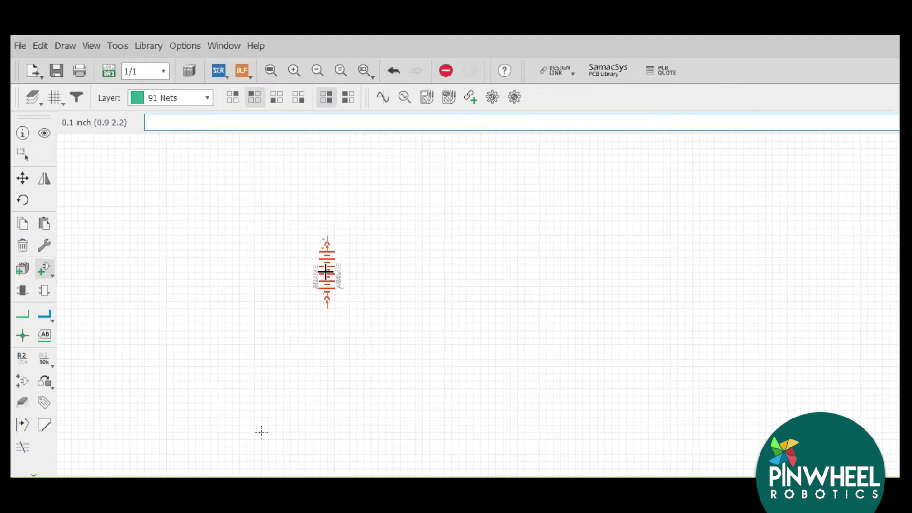
# Step: Reopen the part selection, bring up the Library Manager and show the libraries in use
pyautogui.click(46, 267)
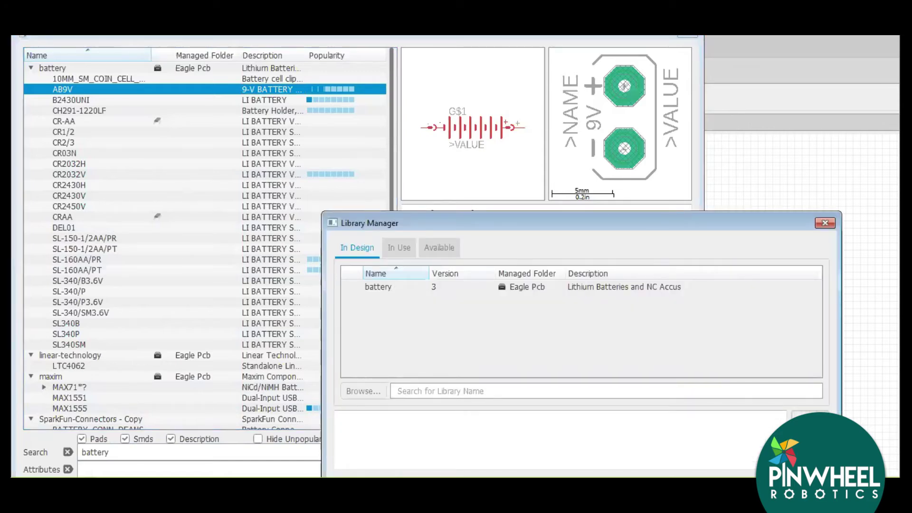
pyautogui.click(392, 246)
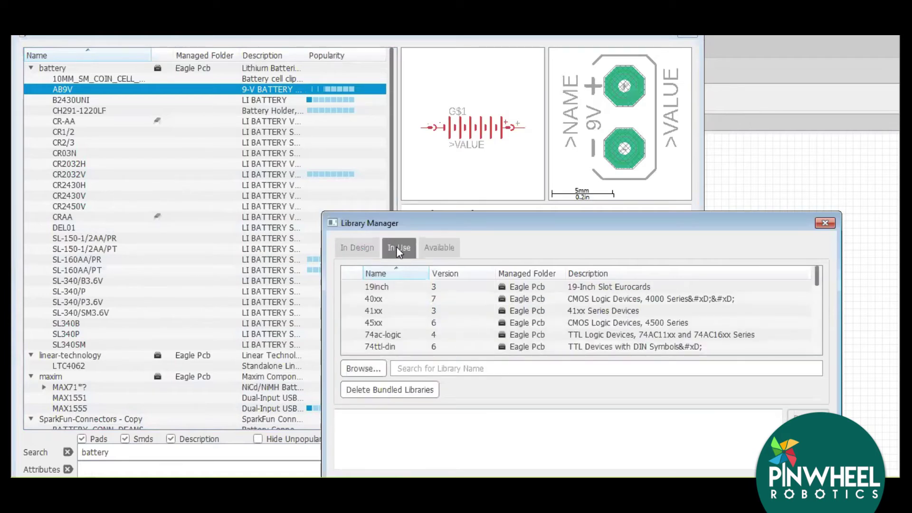
pyautogui.click(357, 247)
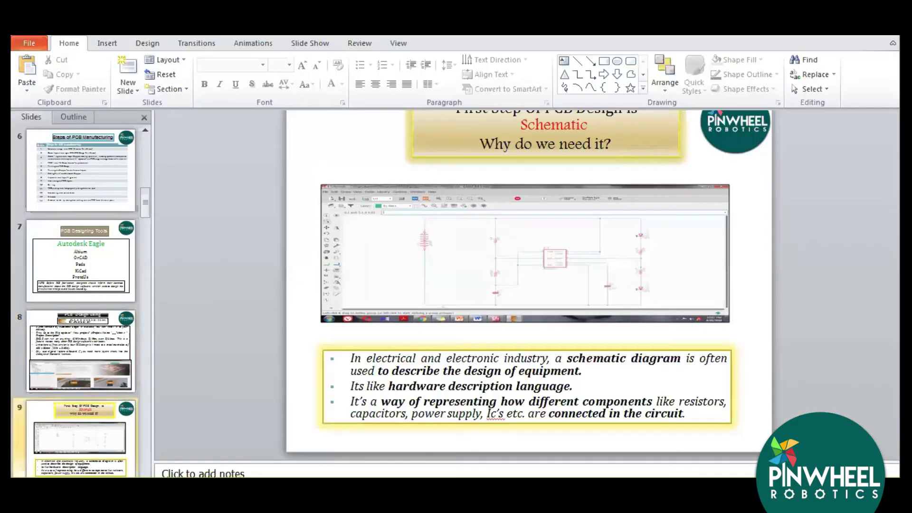
# Step: Review the PowerPoint slide "Why Do We Need To Import Library?" as a slide show and end the show
pyautogui.press('Down')
pyautogui.press('Down')
pyautogui.press('Down')
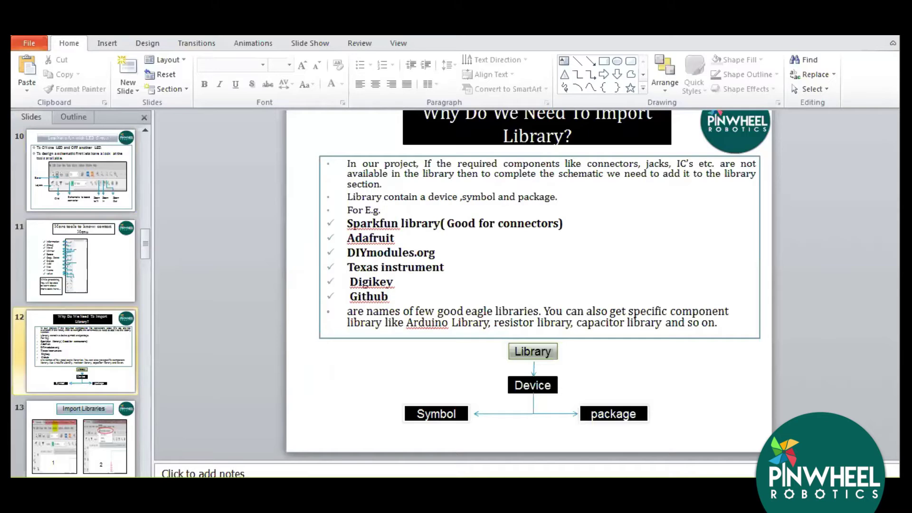
pyautogui.hotkey('shift', 'F5')
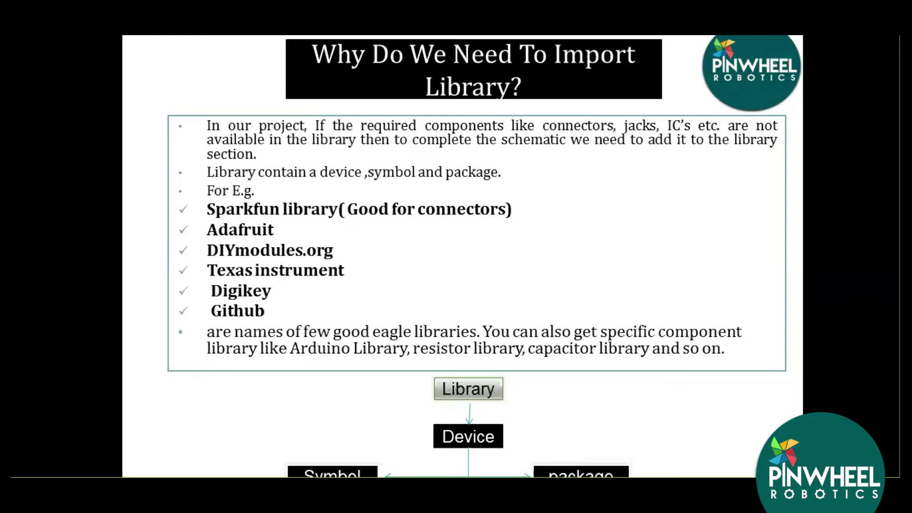
pyautogui.press('Escape')
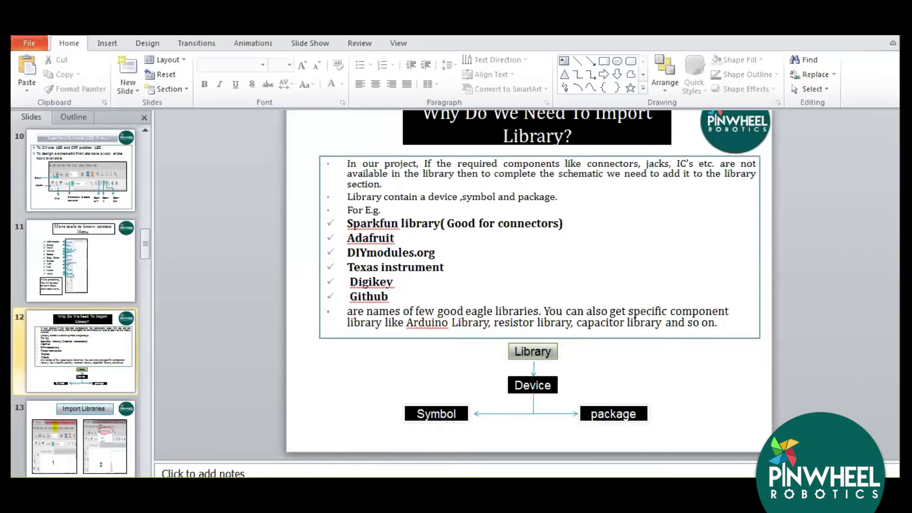
# Step: Switch back to EAGLE and load the adafruit, diy-modules and SparkFun-Connectors - Copy libraries from the "eagle library" folder
pyautogui.click(399, 492)
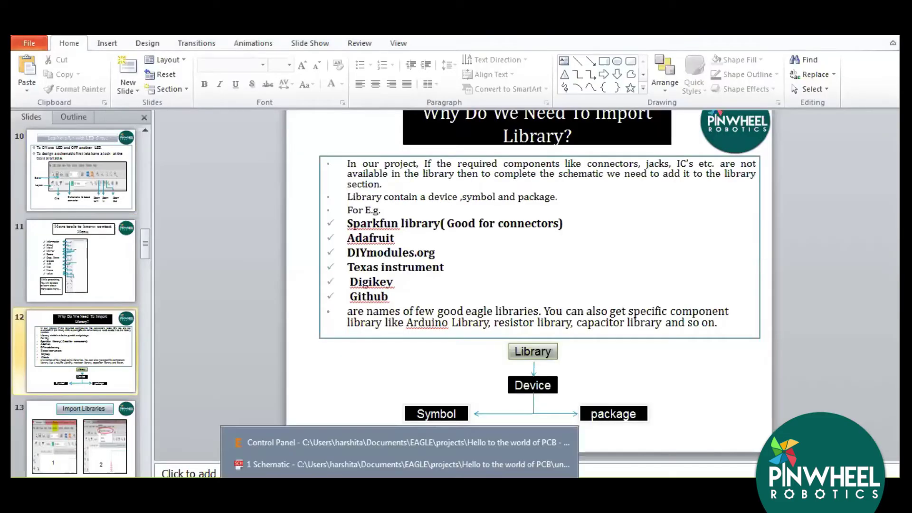
pyautogui.click(375, 444)
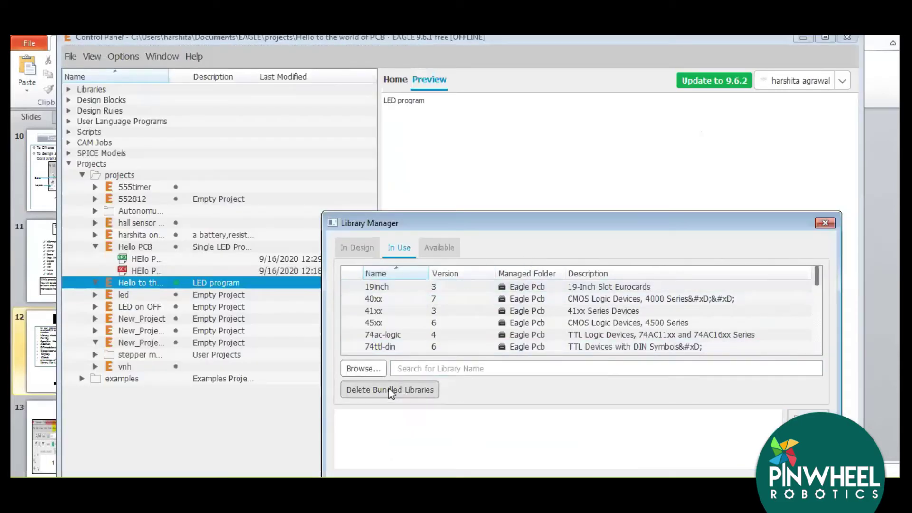
pyautogui.click(372, 365)
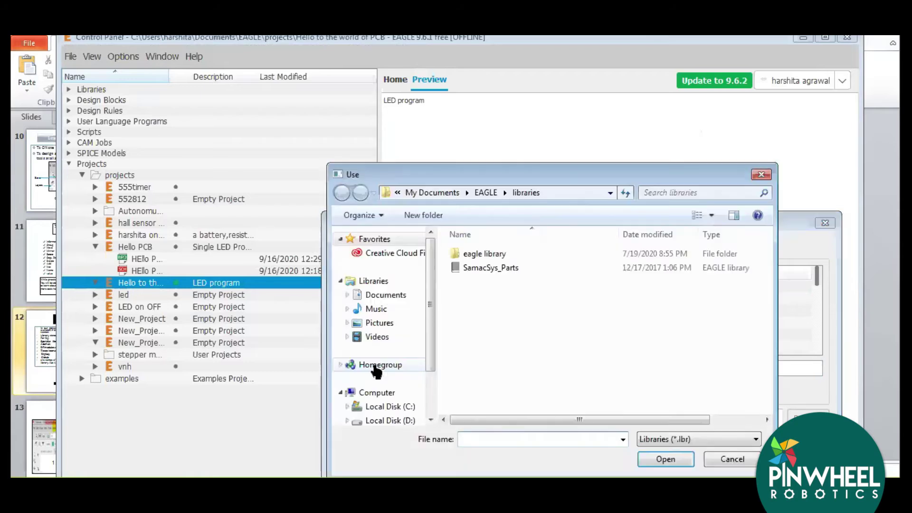
pyautogui.doubleClick(470, 254)
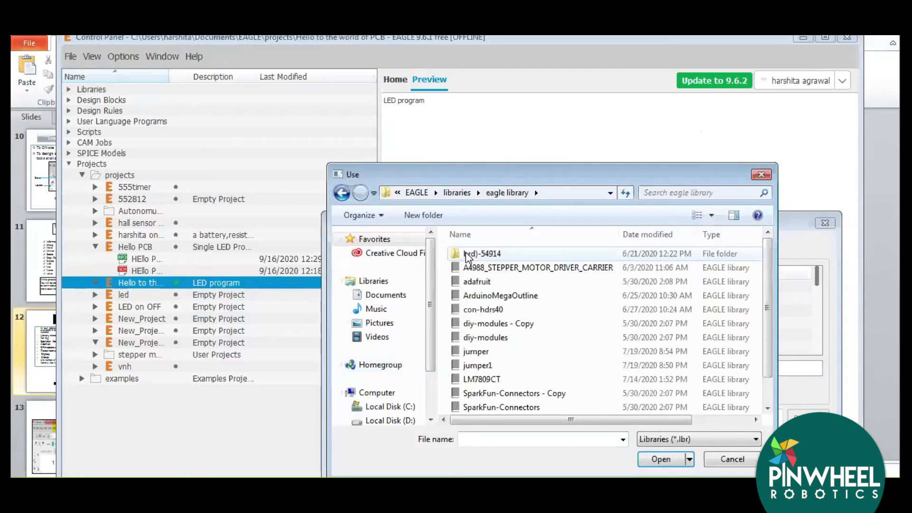
pyautogui.click(468, 282)
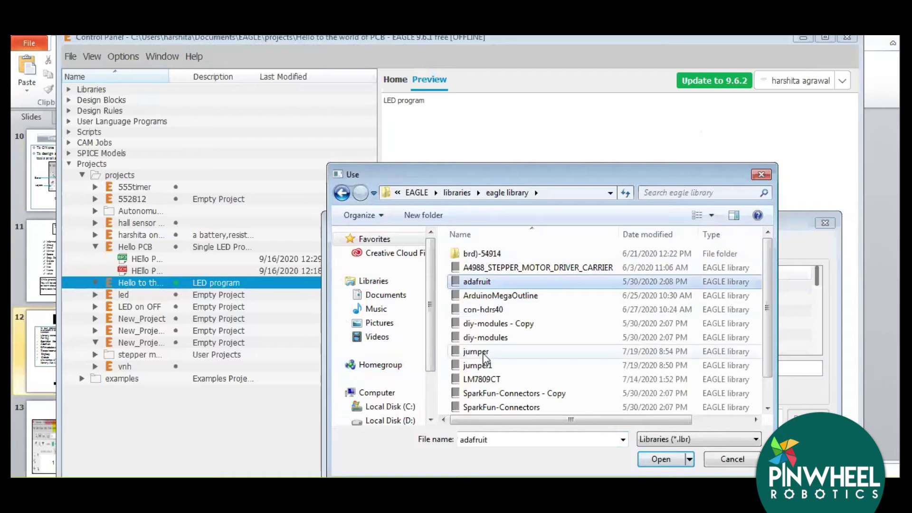
pyautogui.keyDown('ctrl'); pyautogui.click(483, 339); pyautogui.keyUp('ctrl')
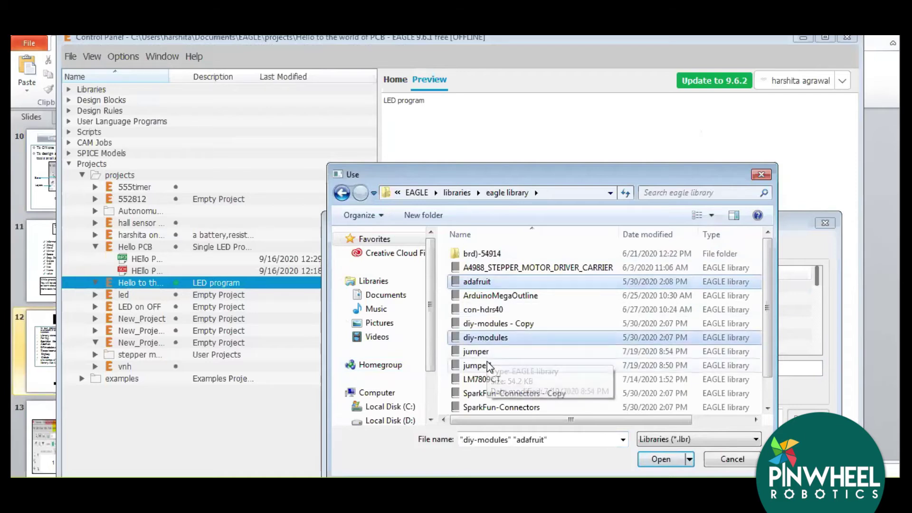
pyautogui.keyDown('ctrl'); pyautogui.click(488, 394); pyautogui.keyUp('ctrl')
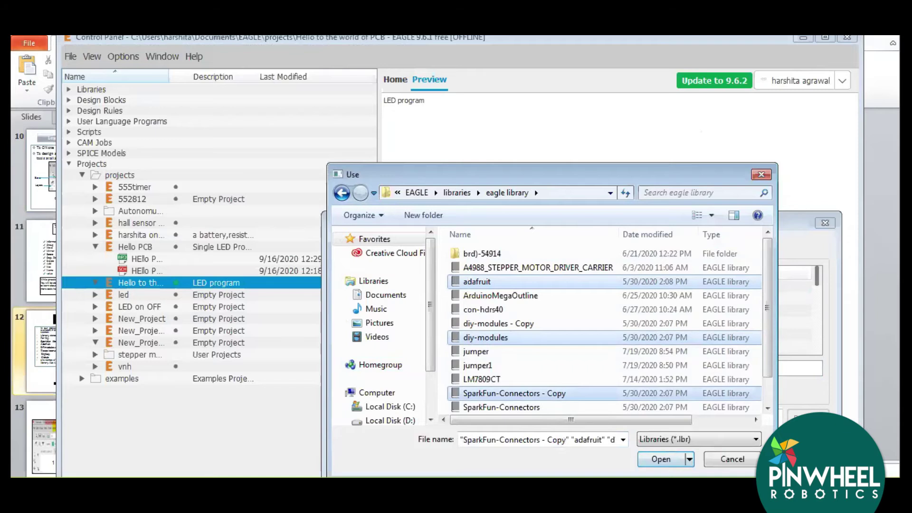
pyautogui.click(660, 459)
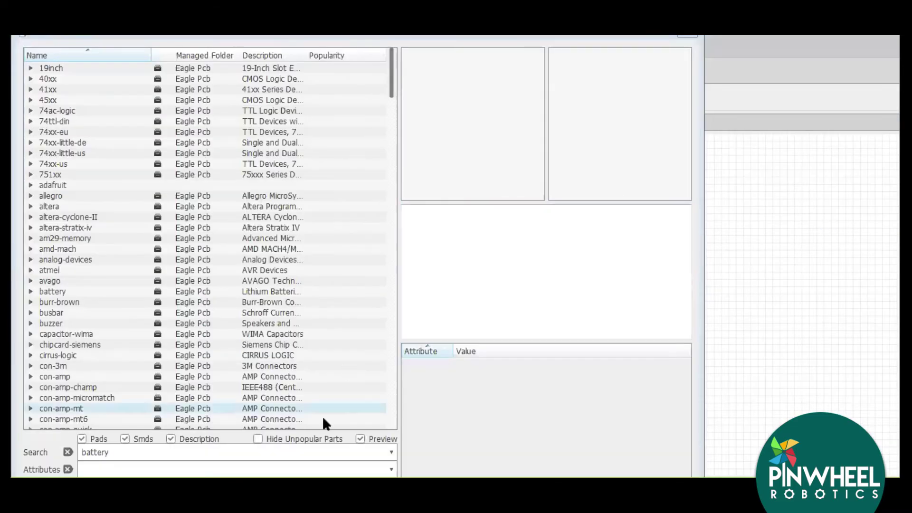
# Step: Search the component libraries for "resistor"
pyautogui.click(117, 452)
pyautogui.doubleClick(116, 452)
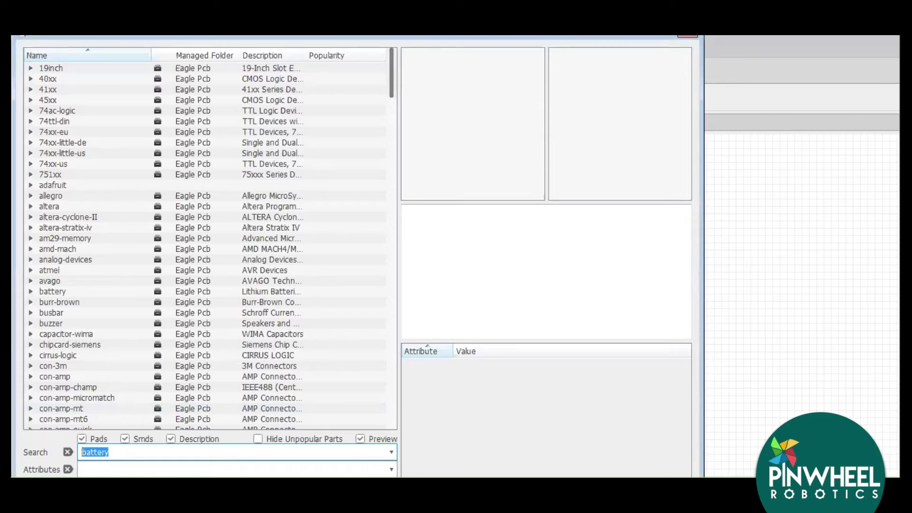
pyautogui.write('resistor')
pyautogui.press('Return')
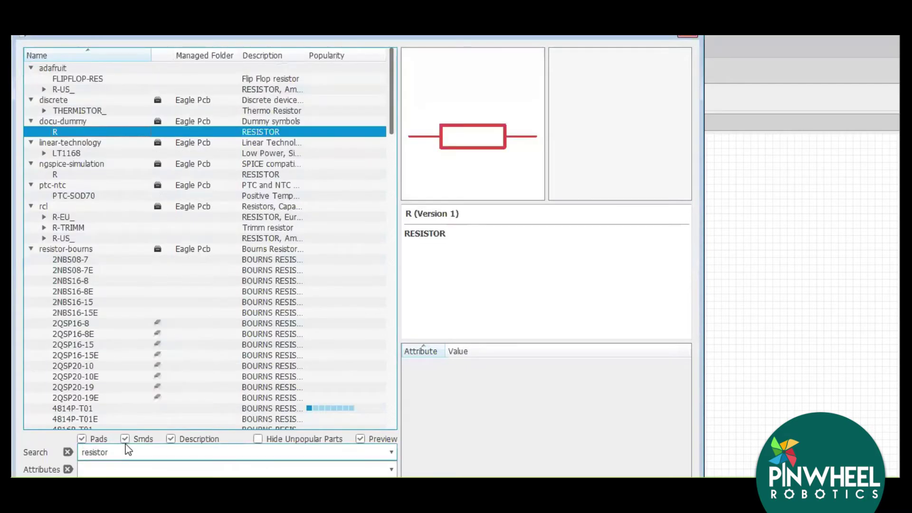
# Step: Search the component libraries for "Adafruit"
pyautogui.doubleClick(125, 452)
pyautogui.write('A')
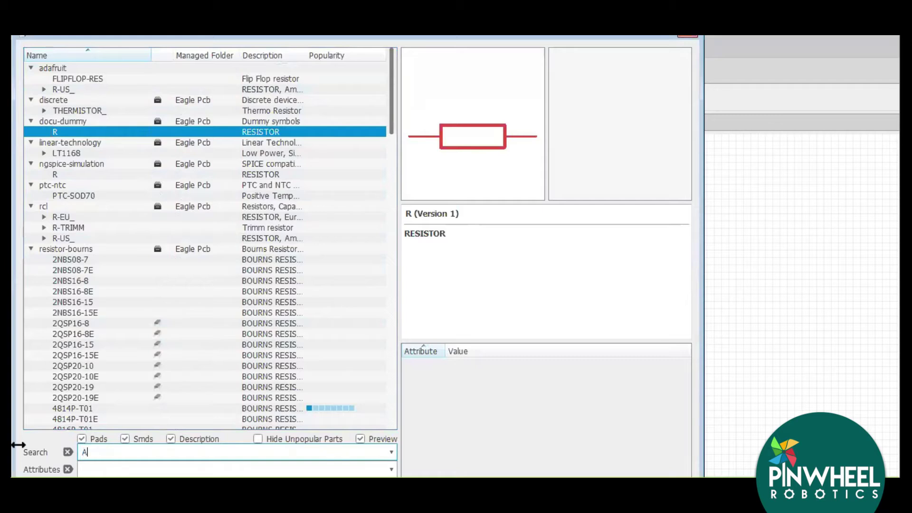
pyautogui.write('dafruit')
pyautogui.press('Return')
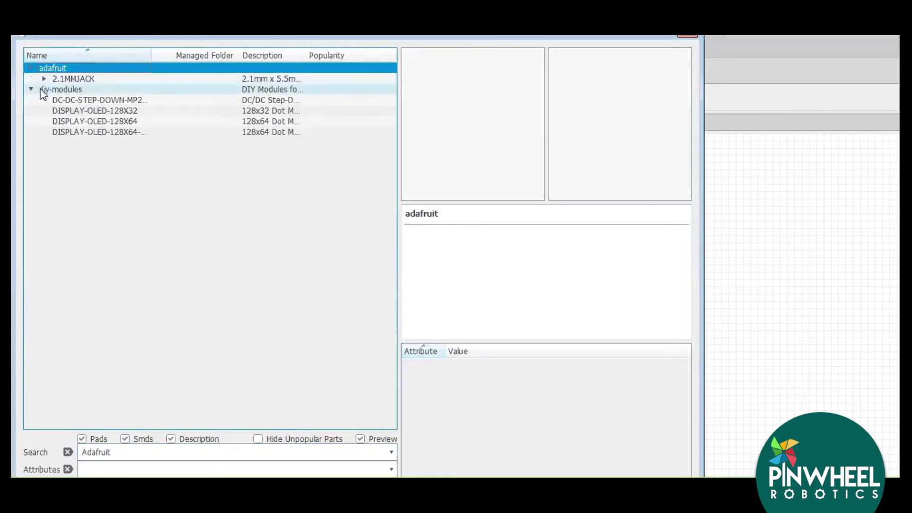
# Step: Preview the 2.1MMJACKSMT and 2.1MMJACKTHM variants, and clear the part search to list all libraries again
pyautogui.click(118, 452)
pyautogui.hotkey('ctrl', 'a')
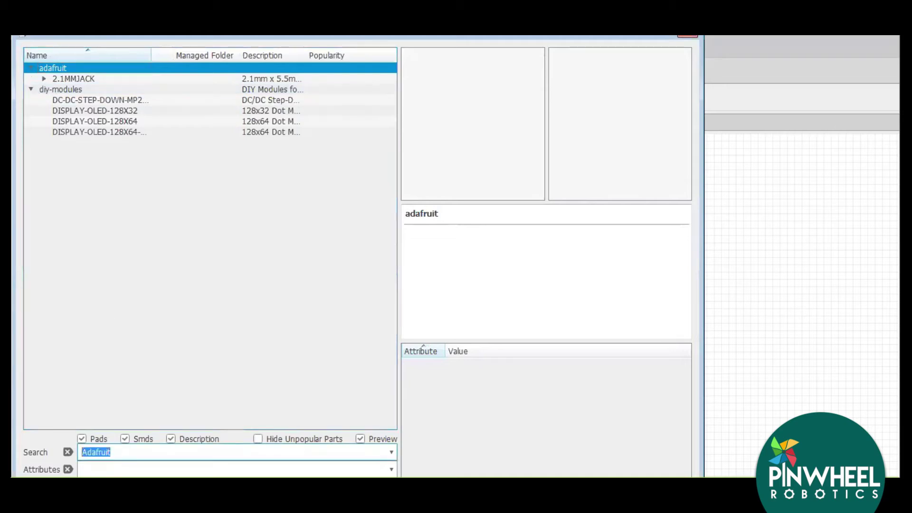
pyautogui.press('BackSpace')
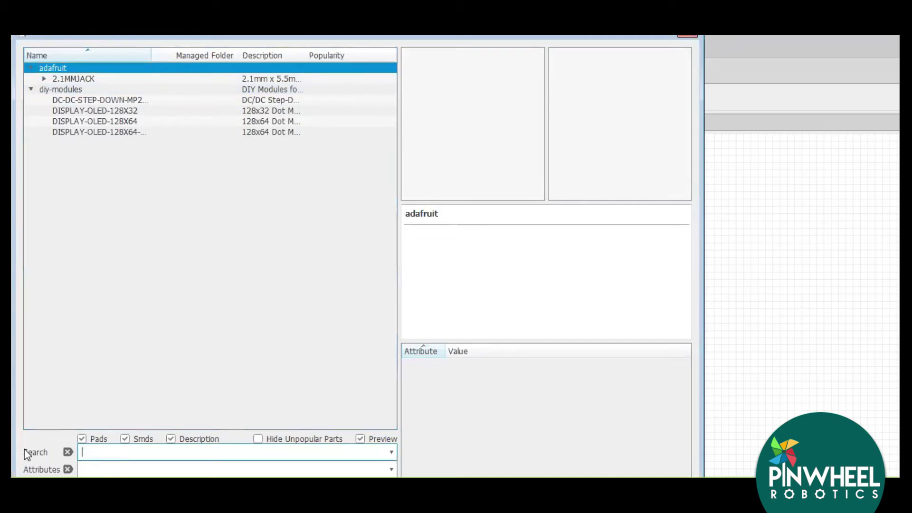
pyautogui.click(42, 79)
pyautogui.click(68, 90)
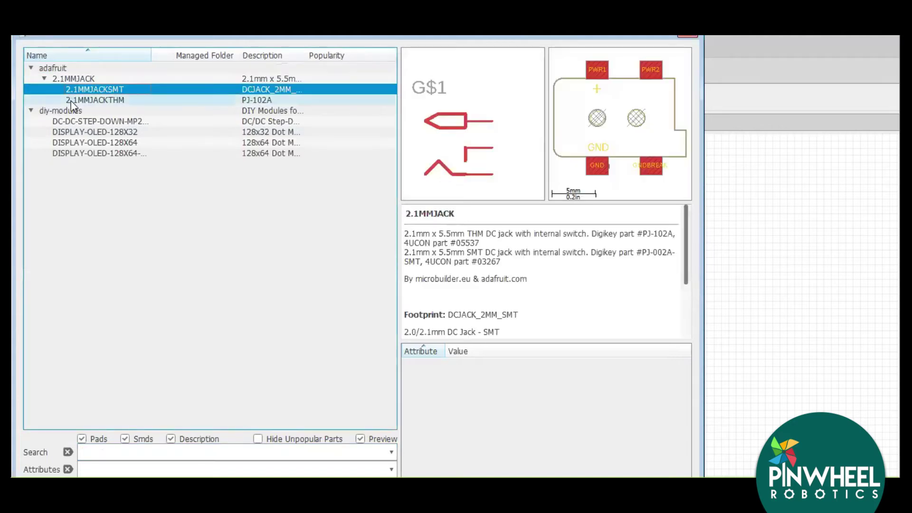
pyautogui.click(73, 101)
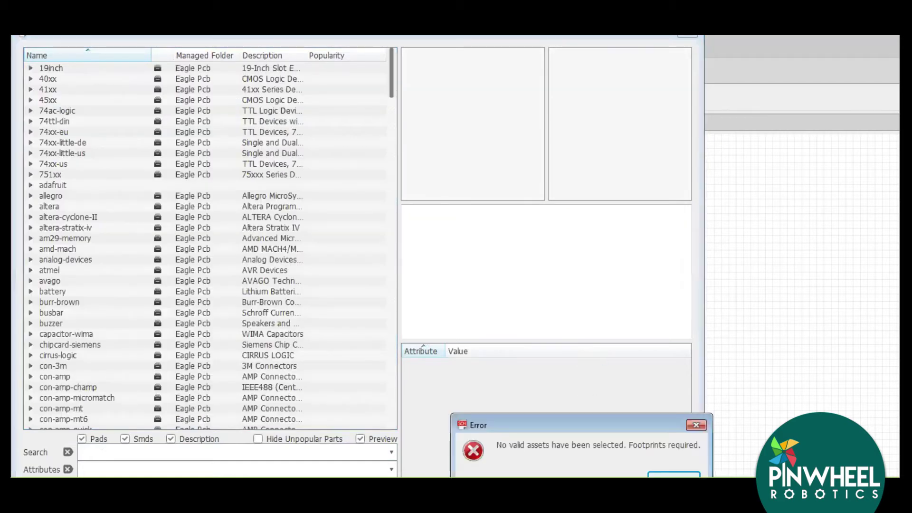
pyautogui.click(696, 426)
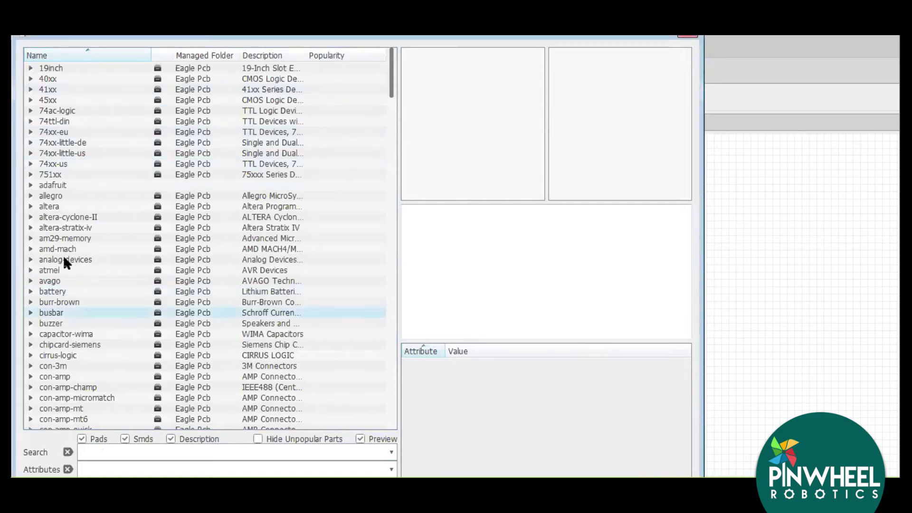
# Step: Compare the LM555D and LM555N timers in the adafruit library and place the LM555N on the schematic, right of the battery
pyautogui.click(30, 186)
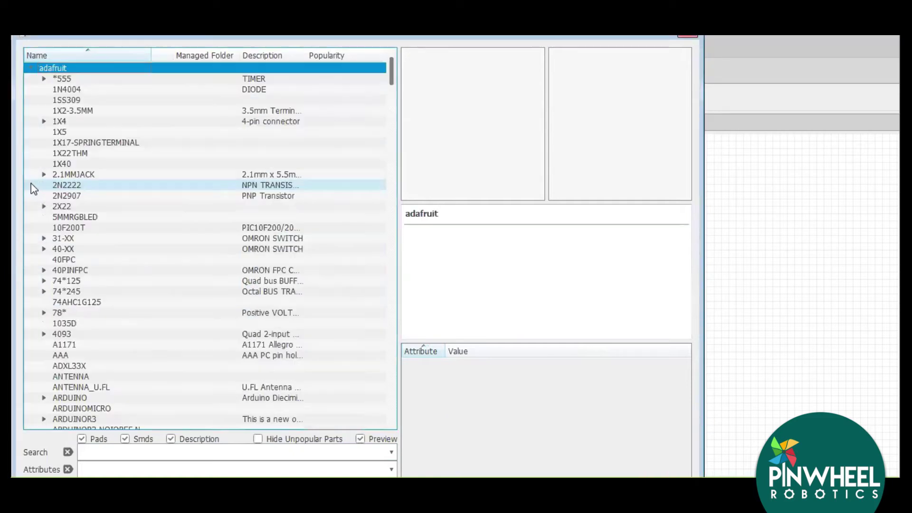
pyautogui.click(44, 78)
pyautogui.click(74, 91)
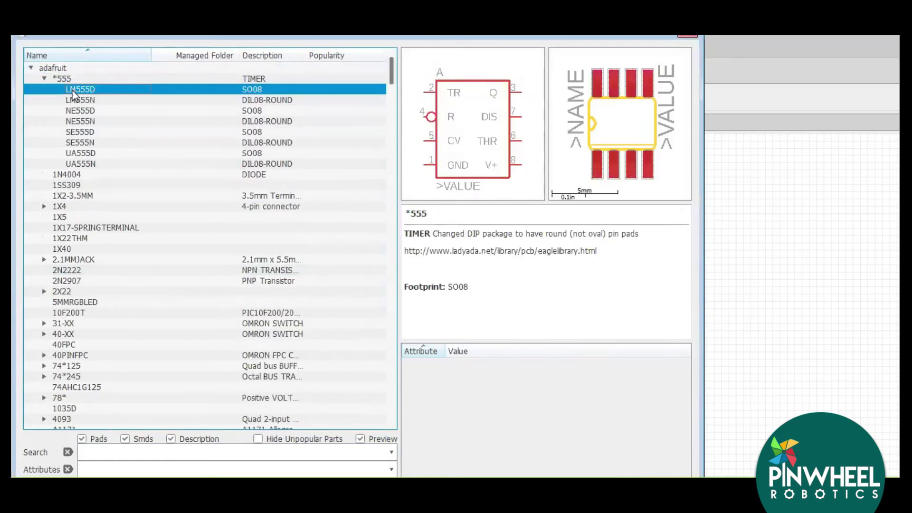
pyautogui.press('Down')
pyautogui.press('Up')
pyautogui.press('Down')
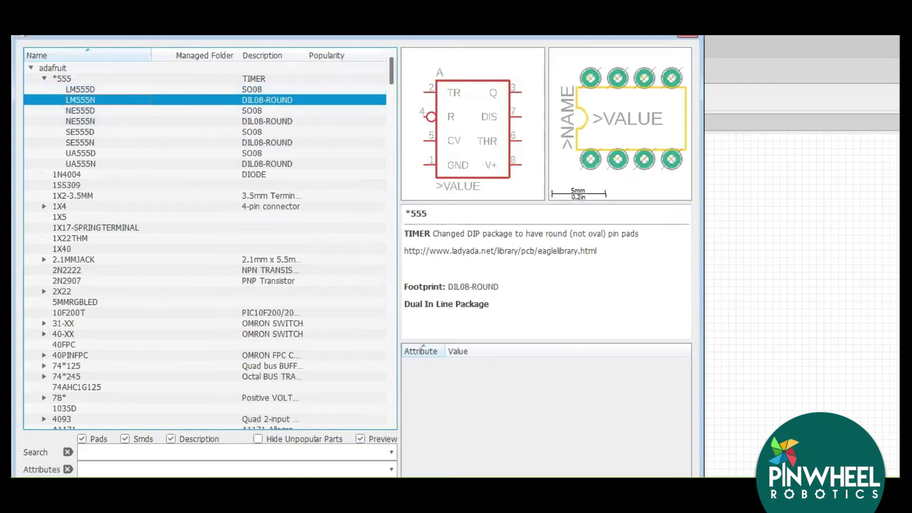
pyautogui.press('Return')
pyautogui.click(506, 254)
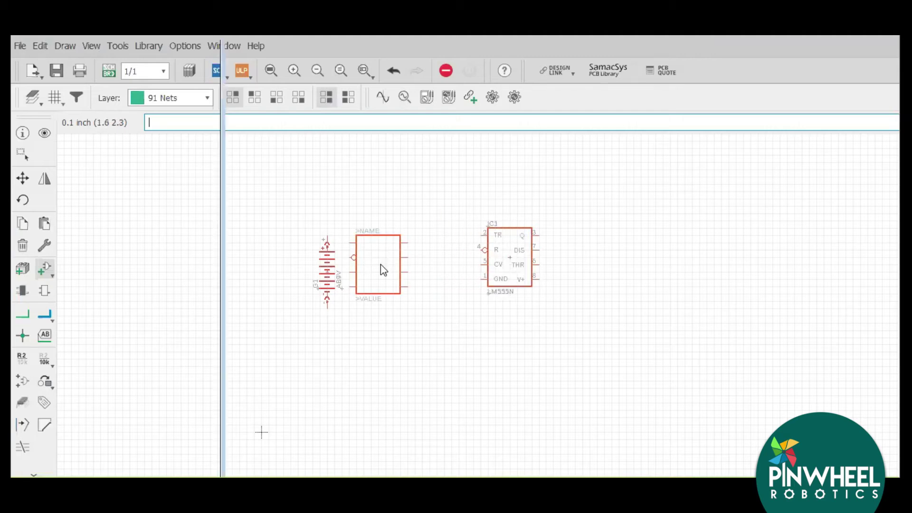
# Step: Search the component libraries for "resistor" and place the adafruit R-US_0204/5 on the schematic, above and between the battery and the timer
pyautogui.press('Escape')
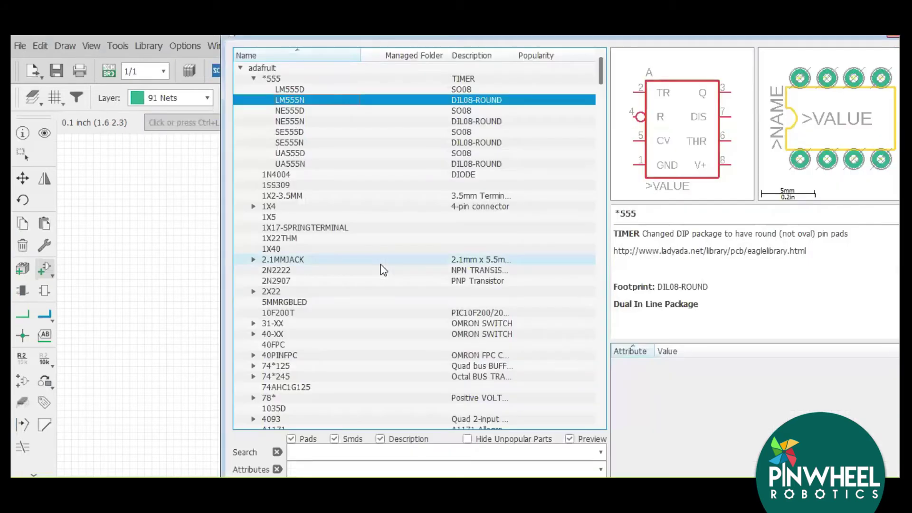
pyautogui.click(307, 452)
pyautogui.write('resistor')
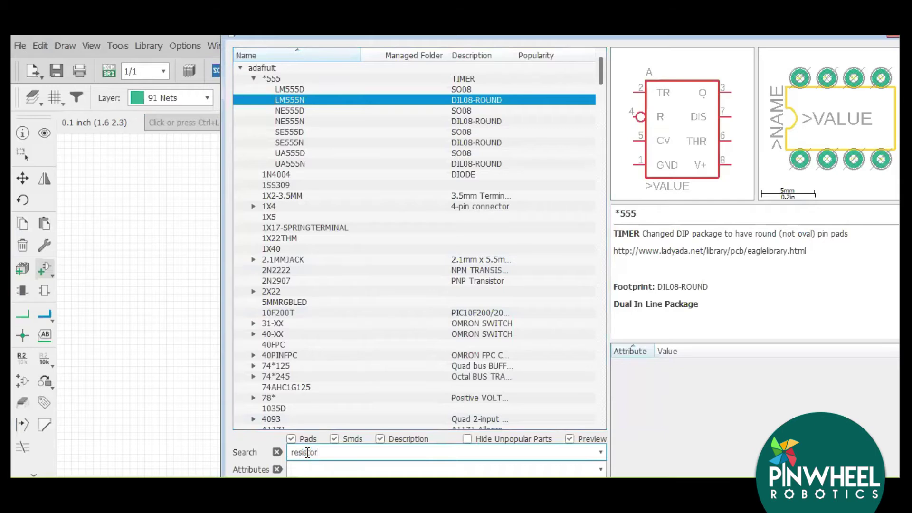
pyautogui.press('Return')
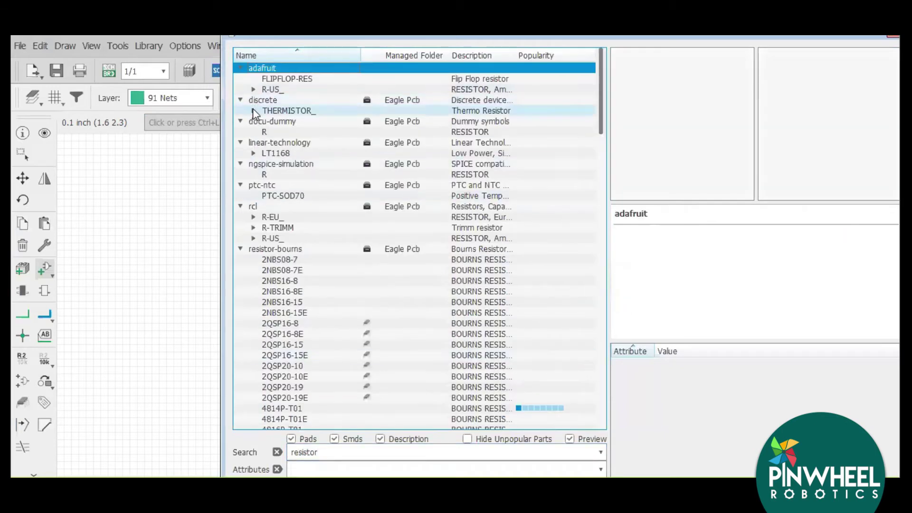
pyautogui.click(255, 131)
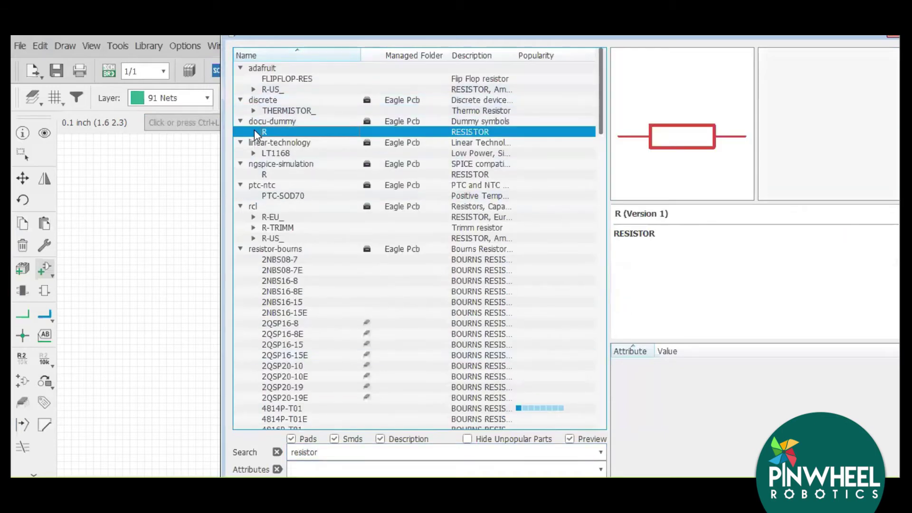
pyautogui.click(247, 89)
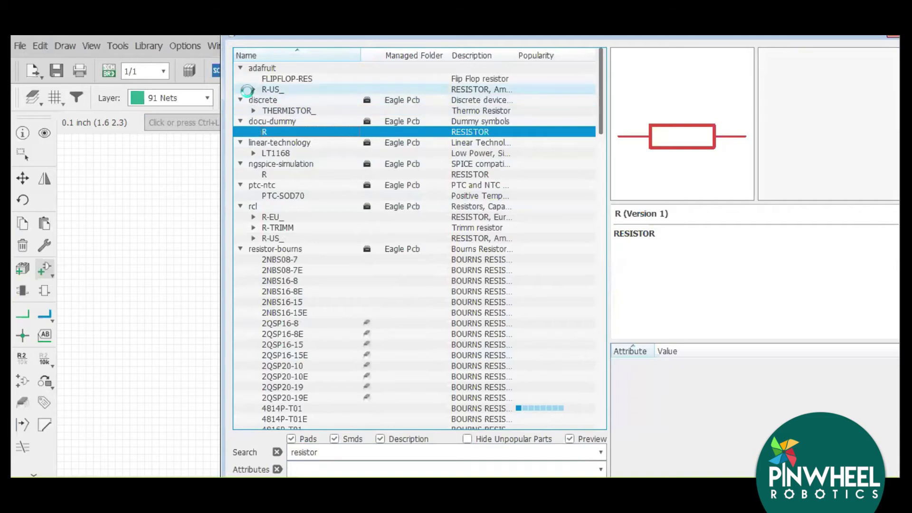
pyautogui.click(247, 91)
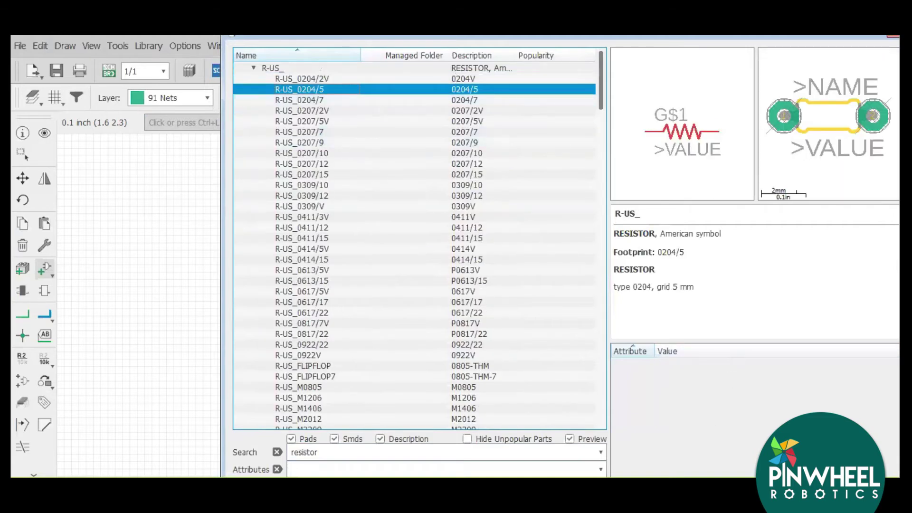
pyautogui.press('Return')
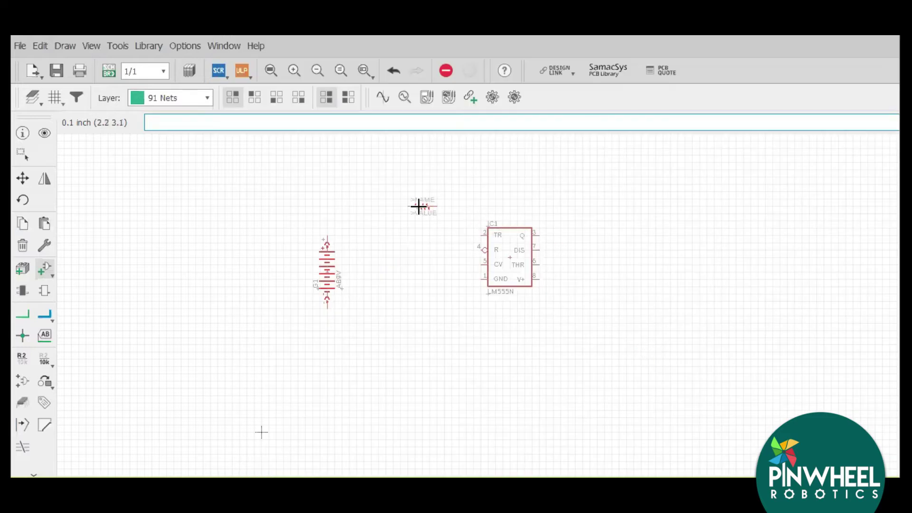
pyautogui.click(416, 206)
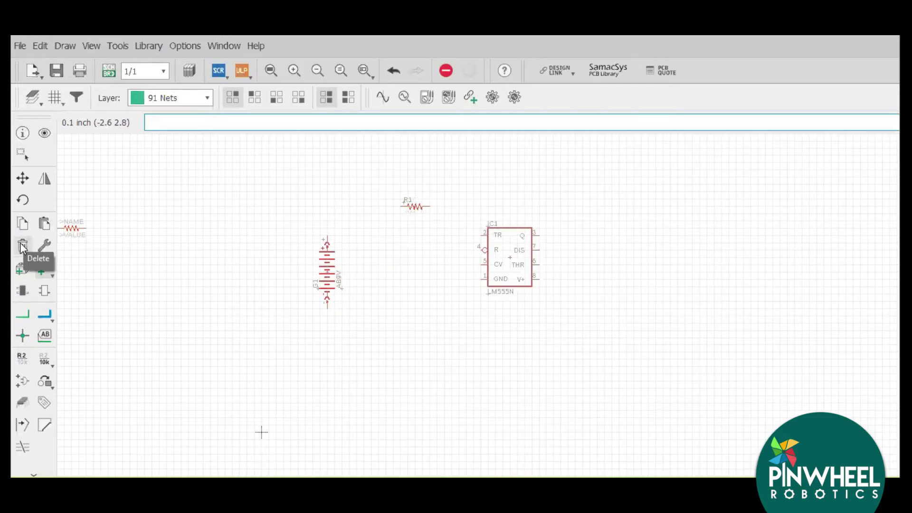
# Step: Delete the LM555N timer, then search the libraries for "led" and place the adafruit LED3MM on the schematic, right of the battery
pyautogui.click(22, 245)
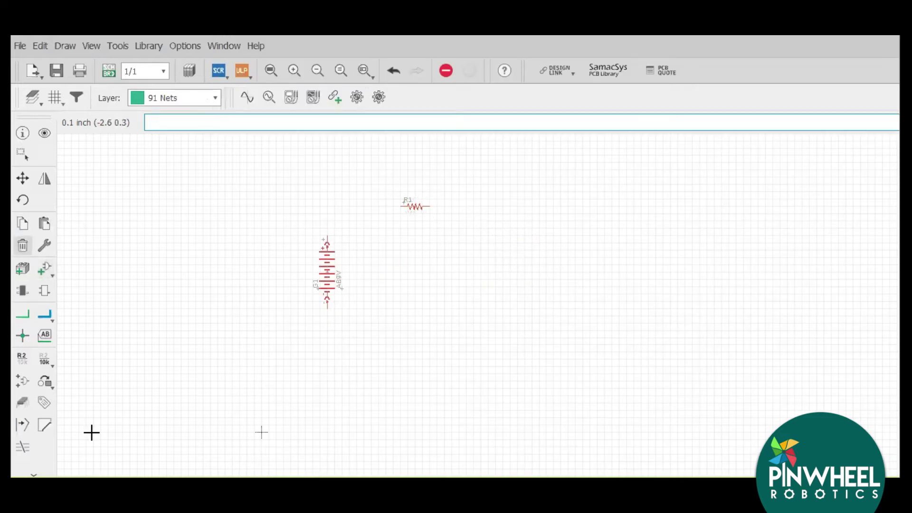
pyautogui.click(43, 268)
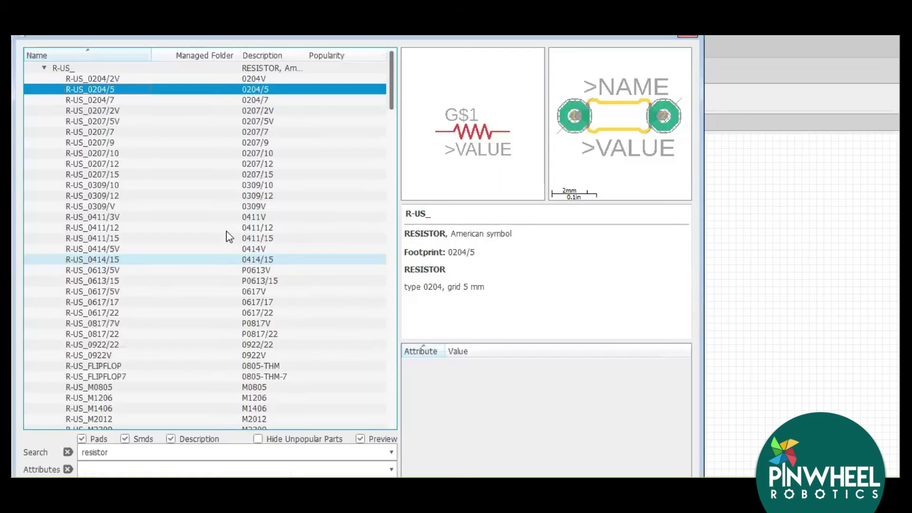
pyautogui.write('led')
pyautogui.press('Return')
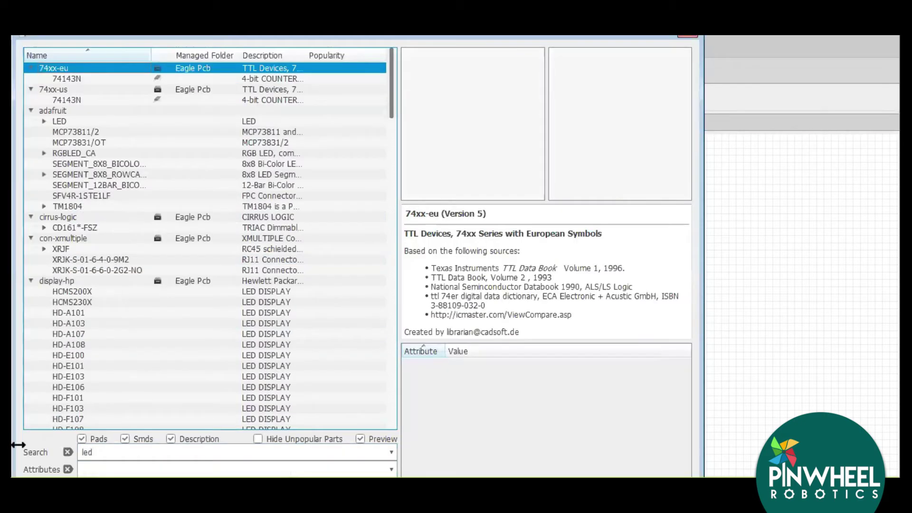
pyautogui.click(43, 122)
pyautogui.press('Down')
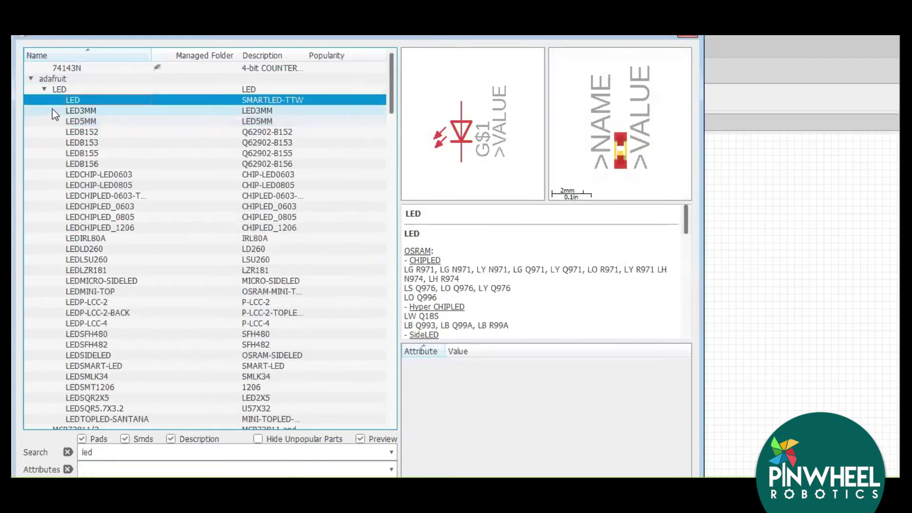
pyautogui.doubleClick(54, 111)
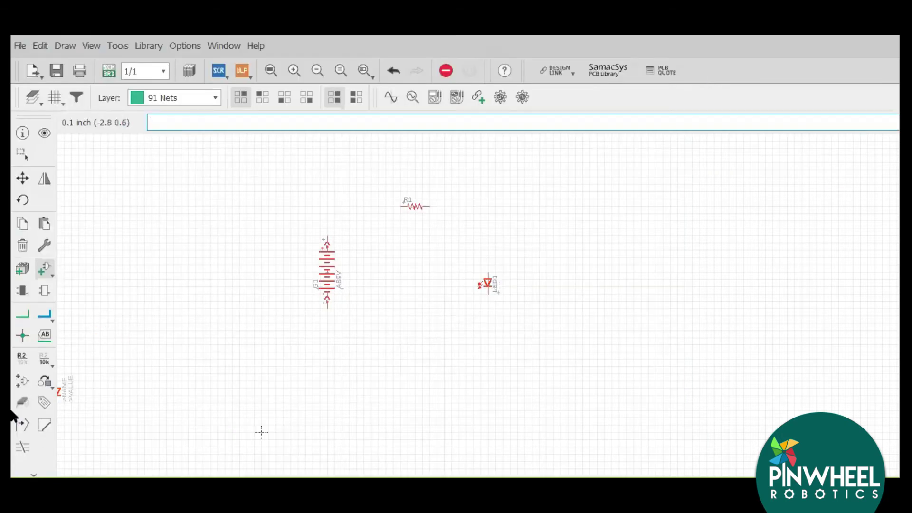
# Step: Wire the circuit loop with nets from the battery's positive pin through the resistor and LED back to its negative pin
pyautogui.click(22, 314)
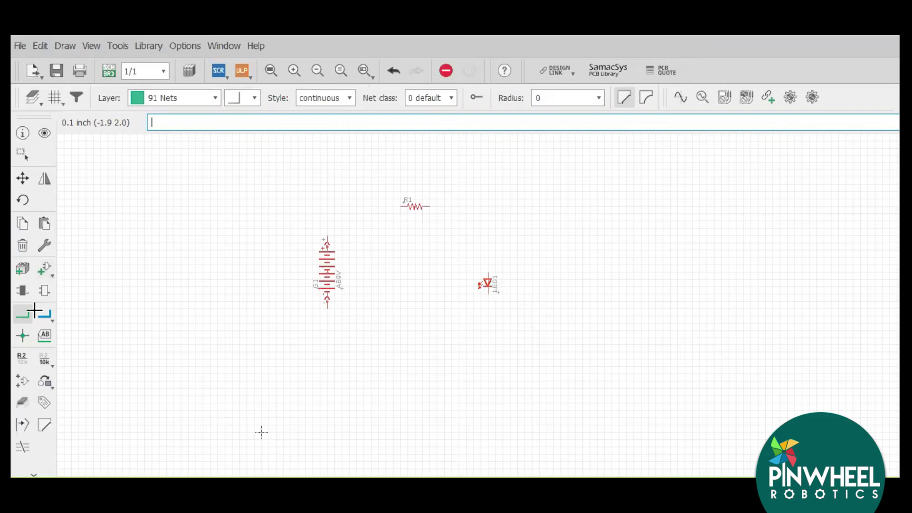
pyautogui.click(326, 236)
pyautogui.click(399, 205)
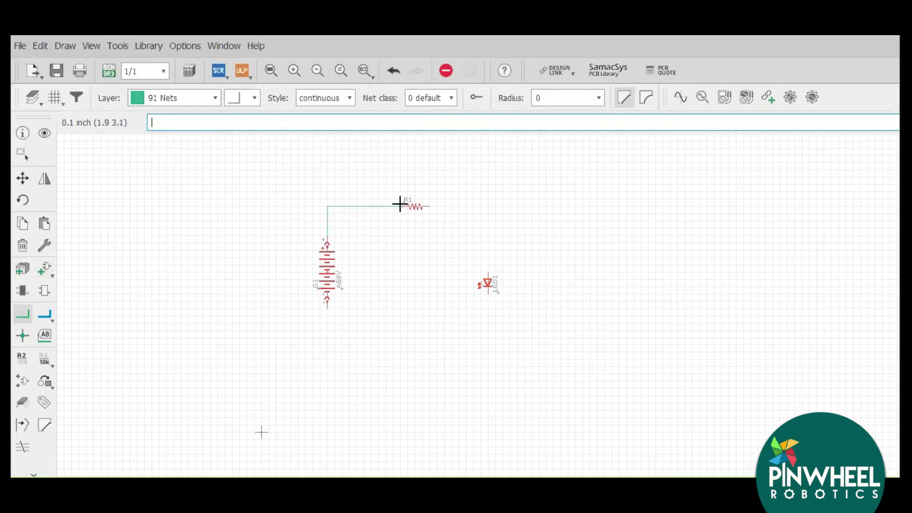
pyautogui.click(428, 207)
pyautogui.click(489, 263)
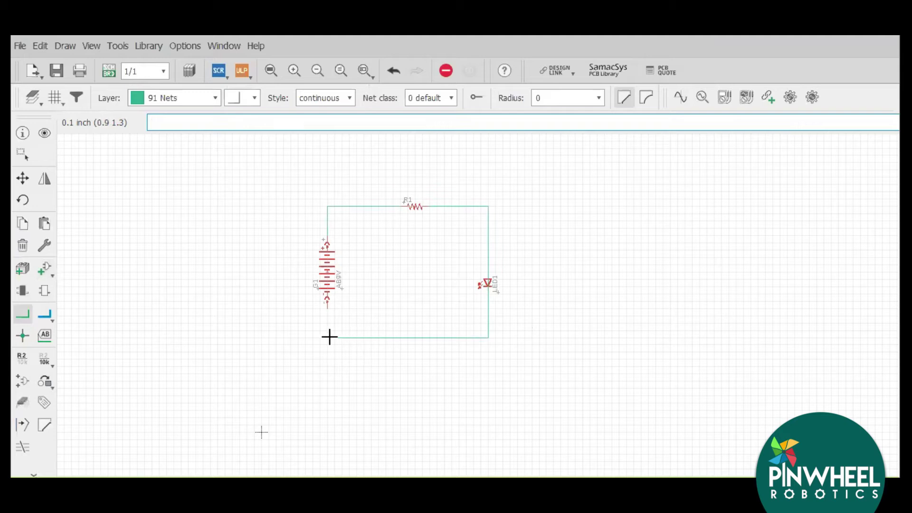
pyautogui.click(328, 307)
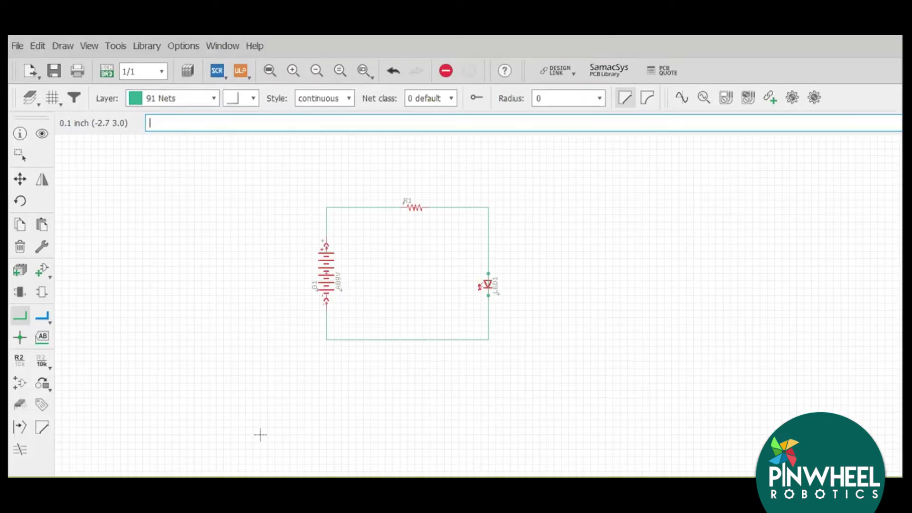
# Step: Run the electrical rule check (ERC) on the schematic and inspect the parts flagged by the LED1 and R1 warnings
pyautogui.click(116, 46)
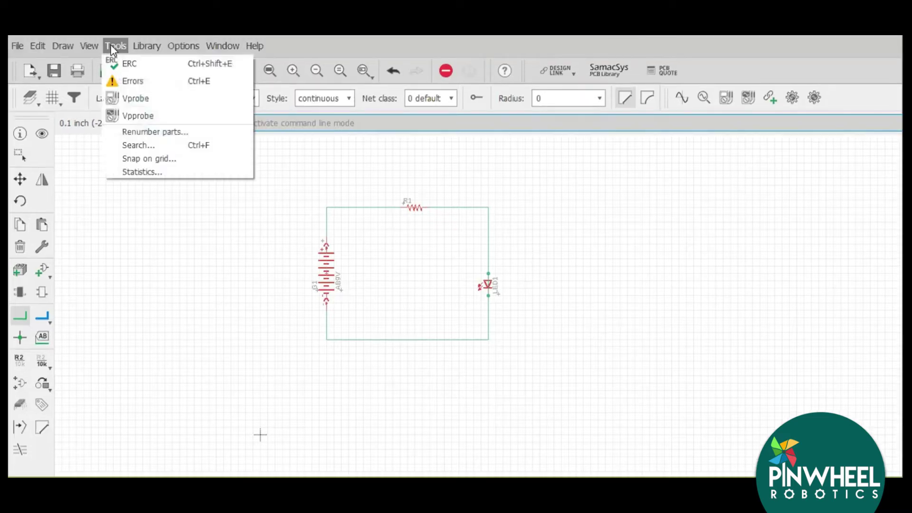
pyautogui.click(128, 65)
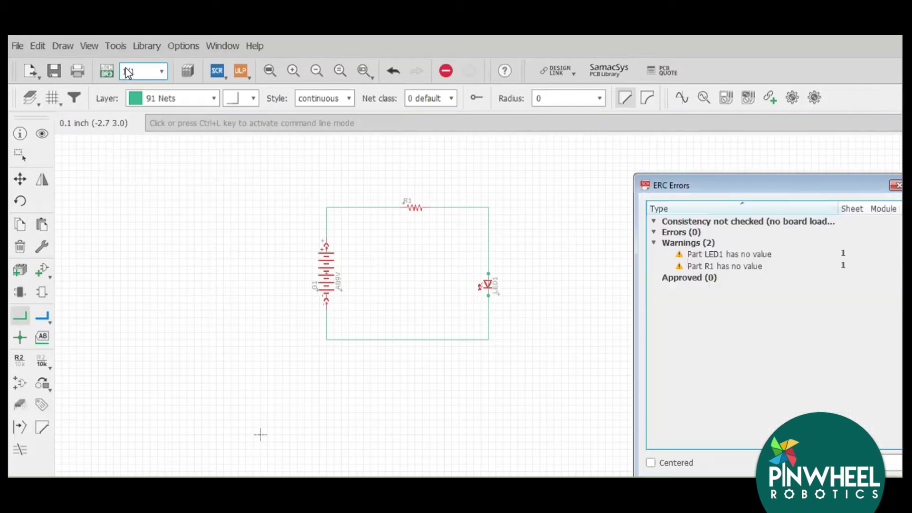
pyautogui.click(698, 254)
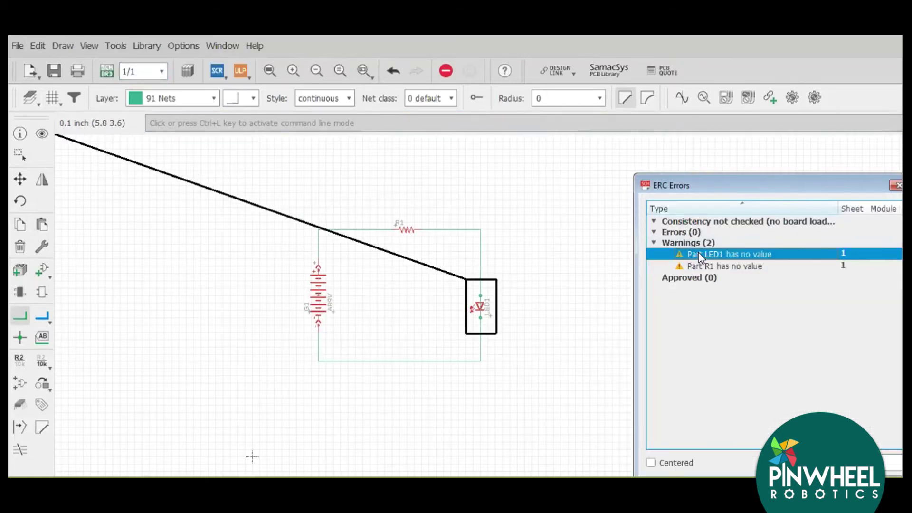
pyautogui.click(702, 266)
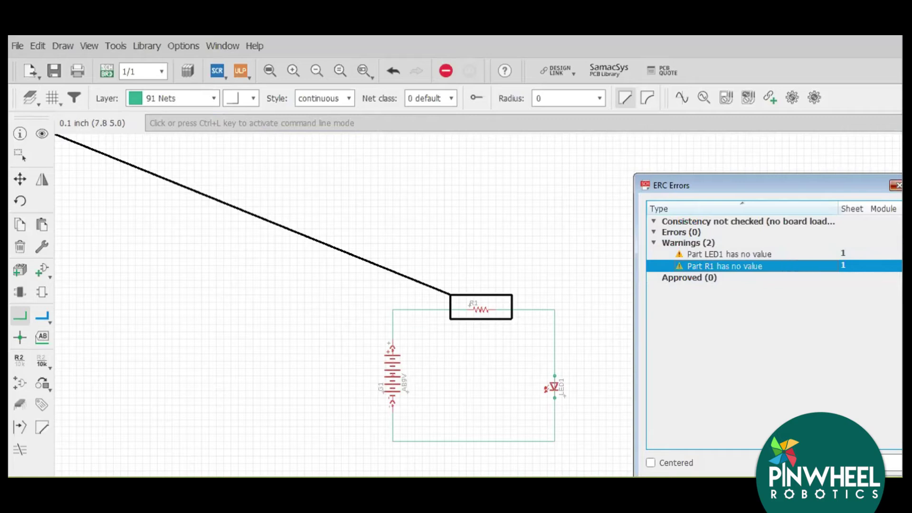
pyautogui.click(895, 186)
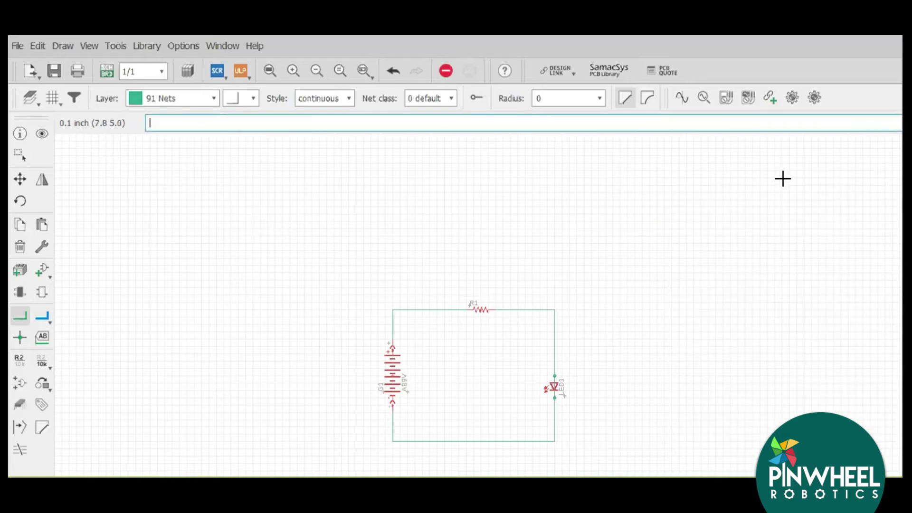
# Step: Set the value of resistor R1 to 1k and the value of LED1 to "3mm_red color"
pyautogui.click(38, 360)
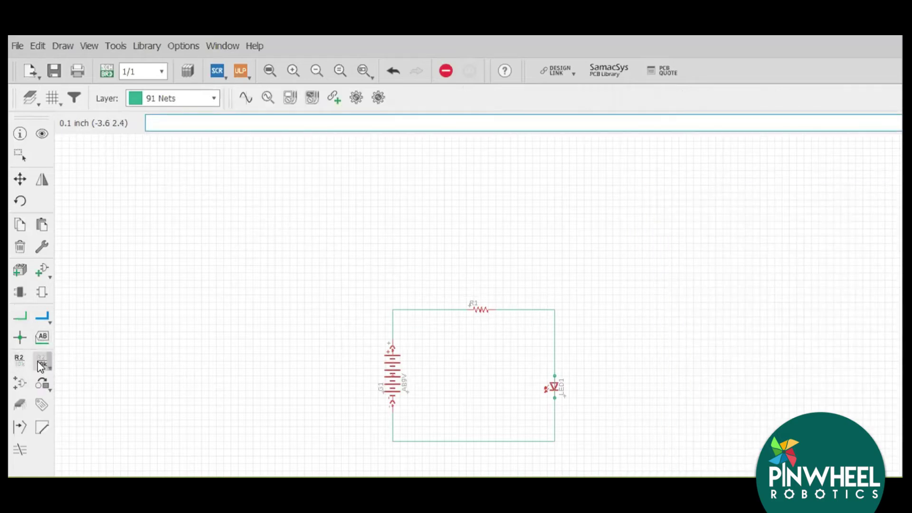
pyautogui.click(482, 310)
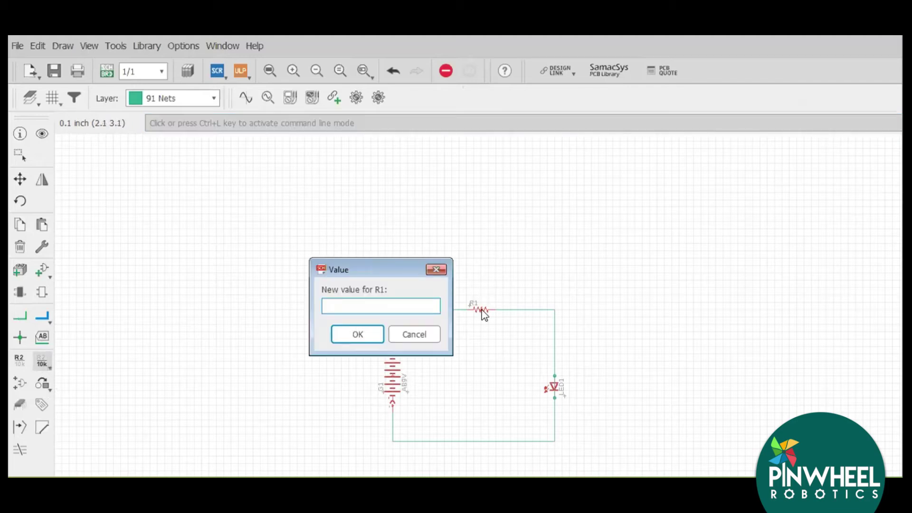
pyautogui.write('1k')
pyautogui.click(366, 336)
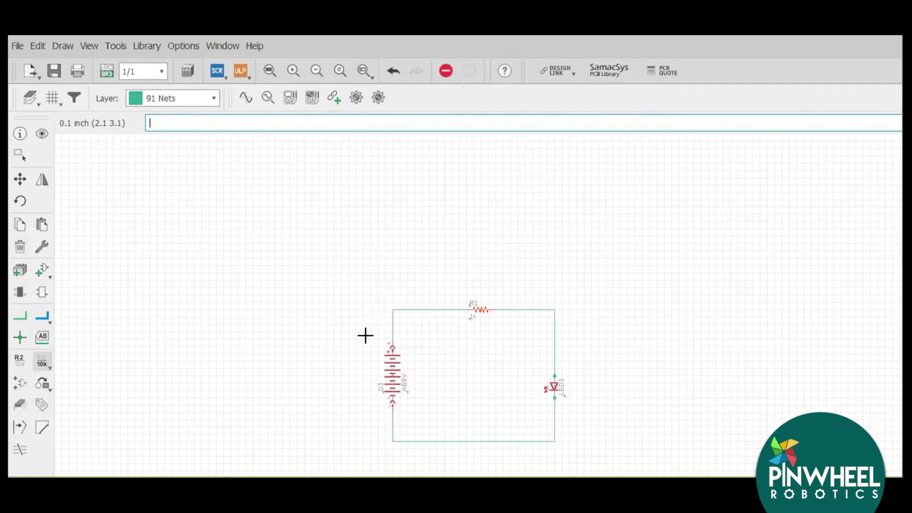
pyautogui.click(554, 385)
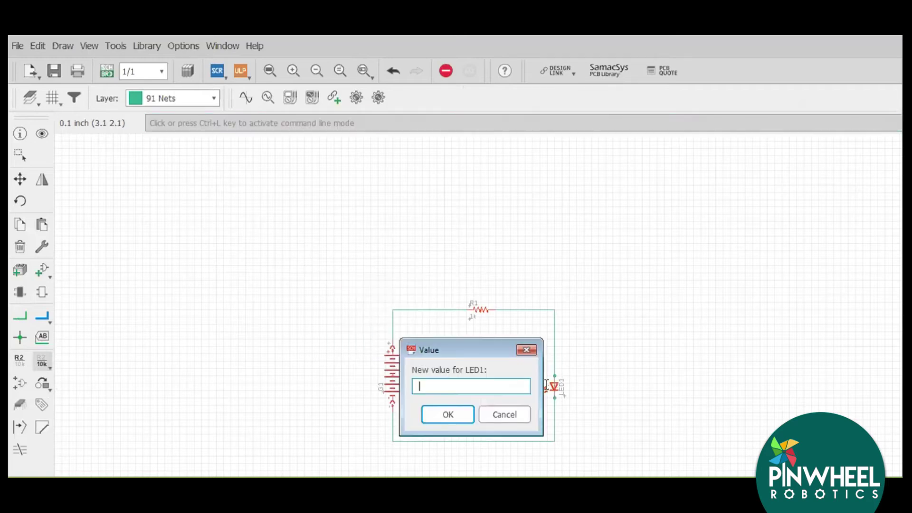
pyautogui.write('3mm_red color')
pyautogui.click(445, 415)
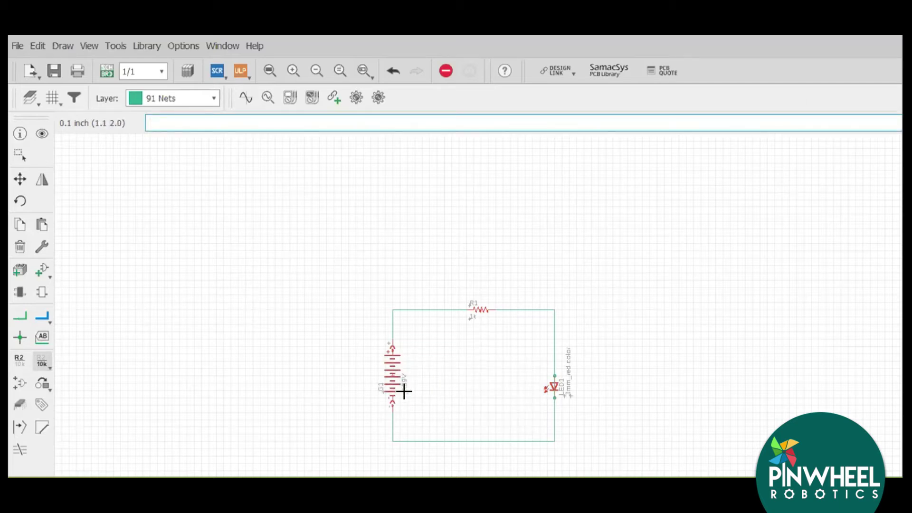
# Step: Repeat the electrical rule check (ERC) and create the board layout from the schematic
pyautogui.click(121, 45)
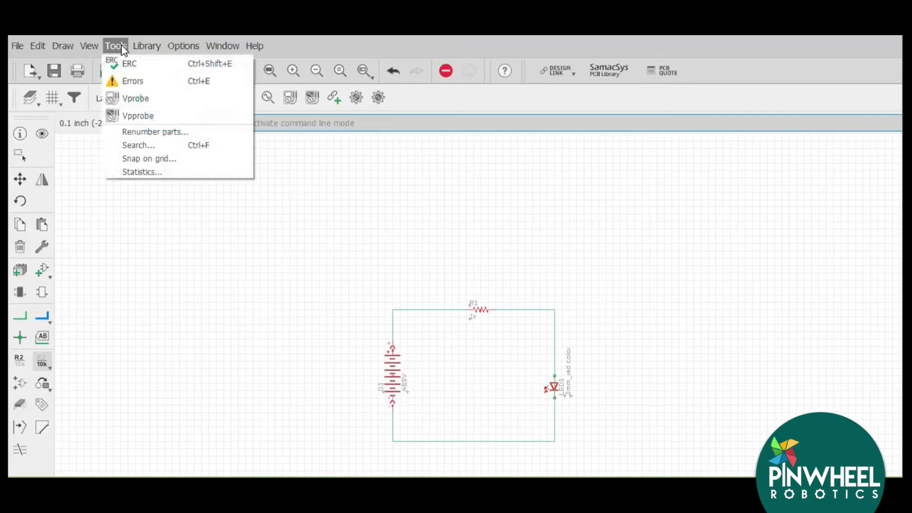
pyautogui.click(129, 65)
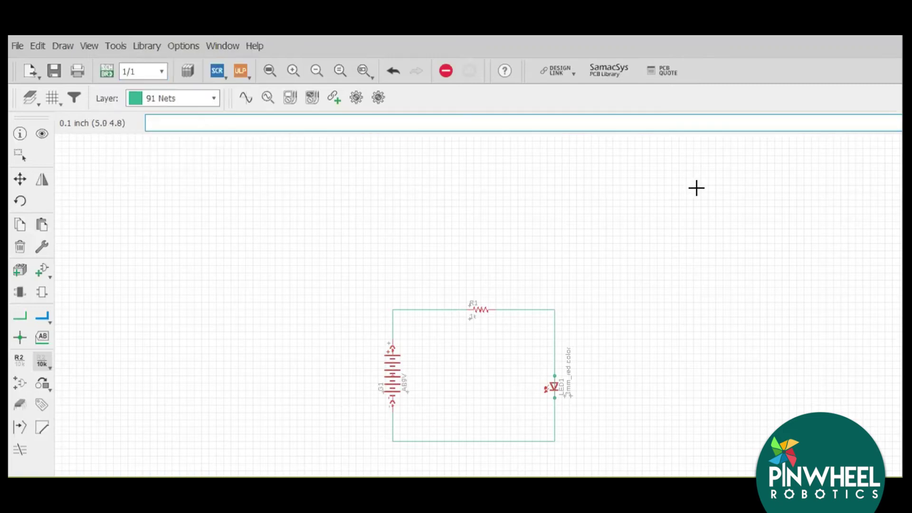
pyautogui.click(116, 47)
pyautogui.click(123, 65)
pyautogui.click(105, 71)
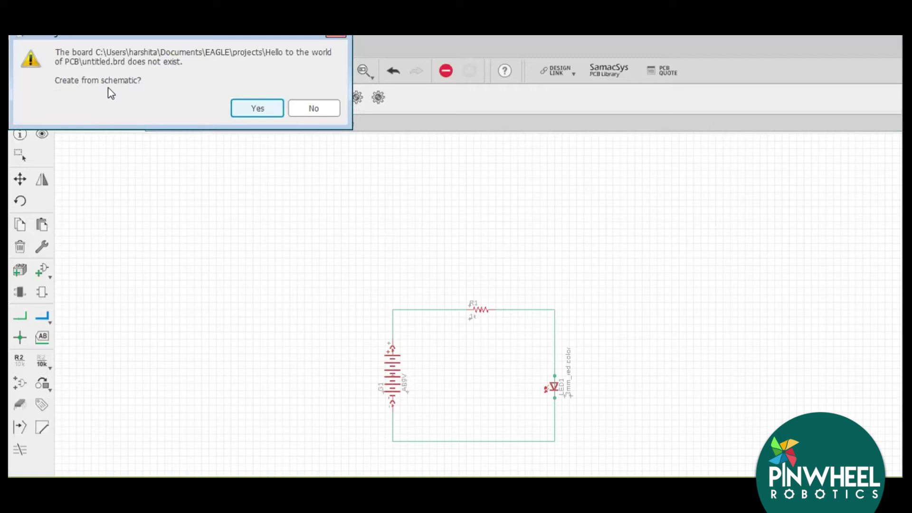
pyautogui.click(256, 107)
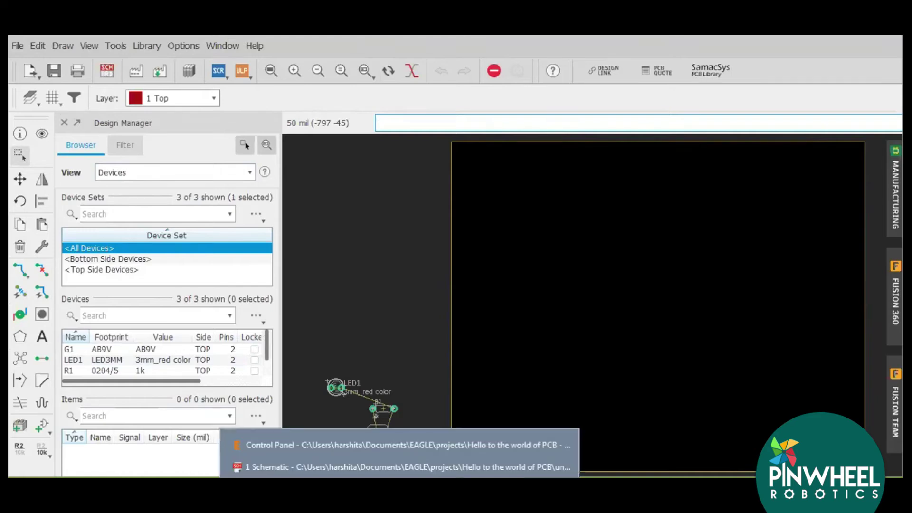
# Step: Switch to the PowerPoint presentation and browse its slides to the one on Autodesk EAGLE's free version and its board size limit
pyautogui.click(399, 510)
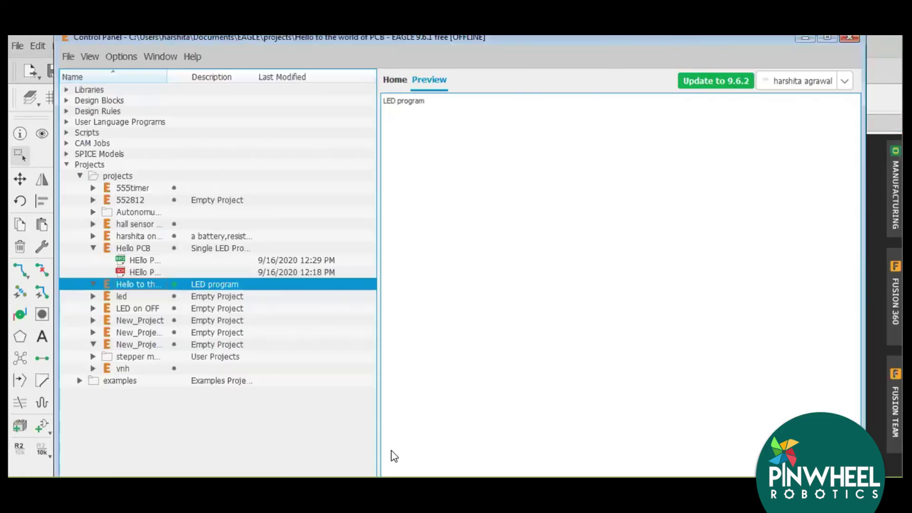
pyautogui.click(391, 449)
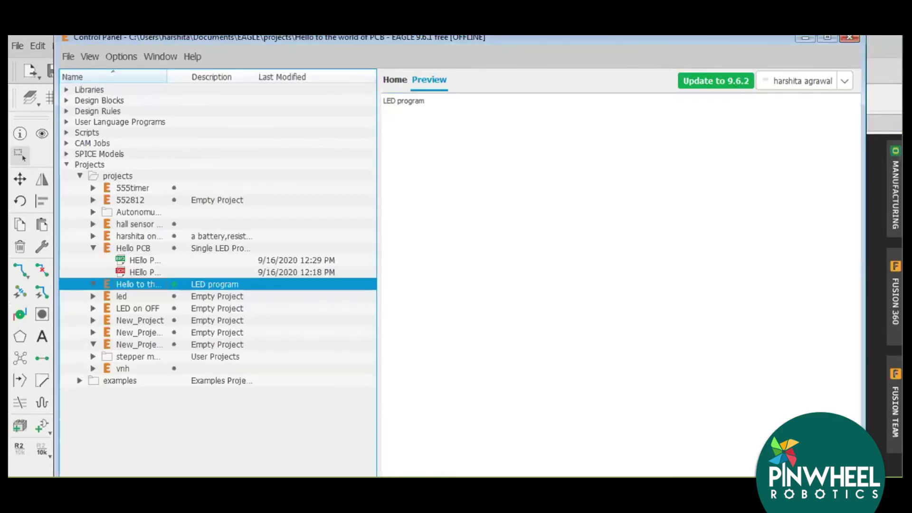
pyautogui.click(400, 504)
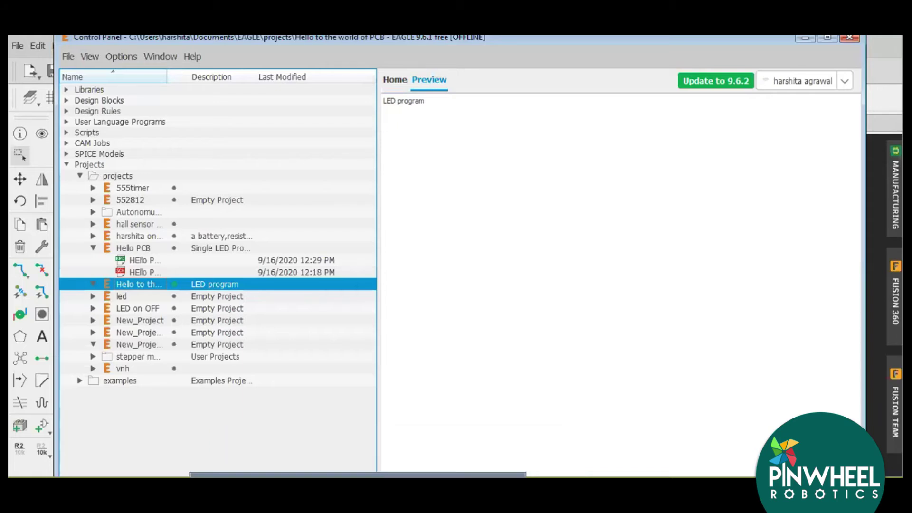
pyautogui.click(399, 505)
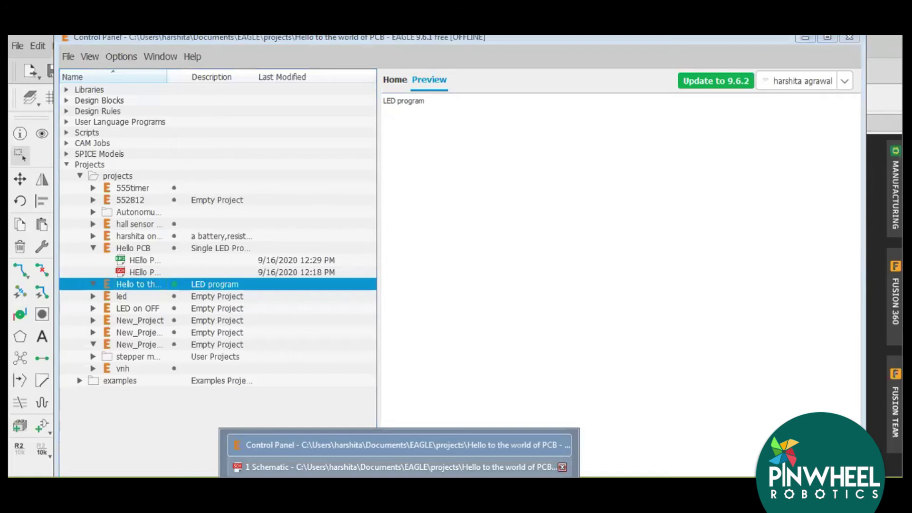
pyautogui.hotkey('alt', 'Tab')
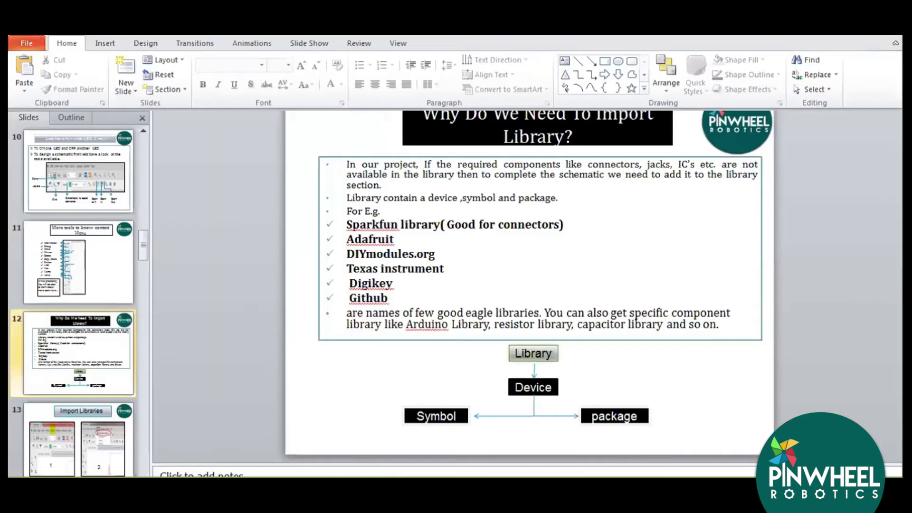
pyautogui.press('Down')
pyautogui.press('Down')
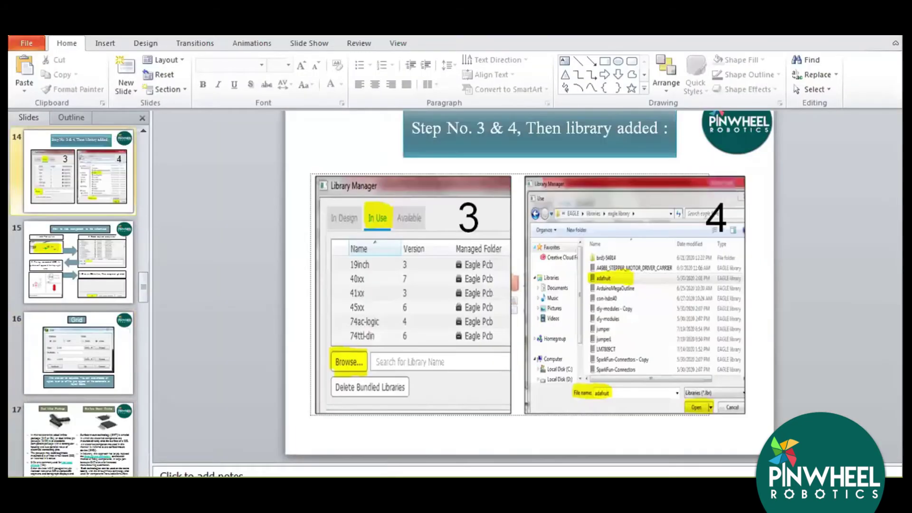
pyautogui.press('Down')
pyautogui.press('Down')
pyautogui.press('Down')
pyautogui.press('Down')
pyautogui.press('Down')
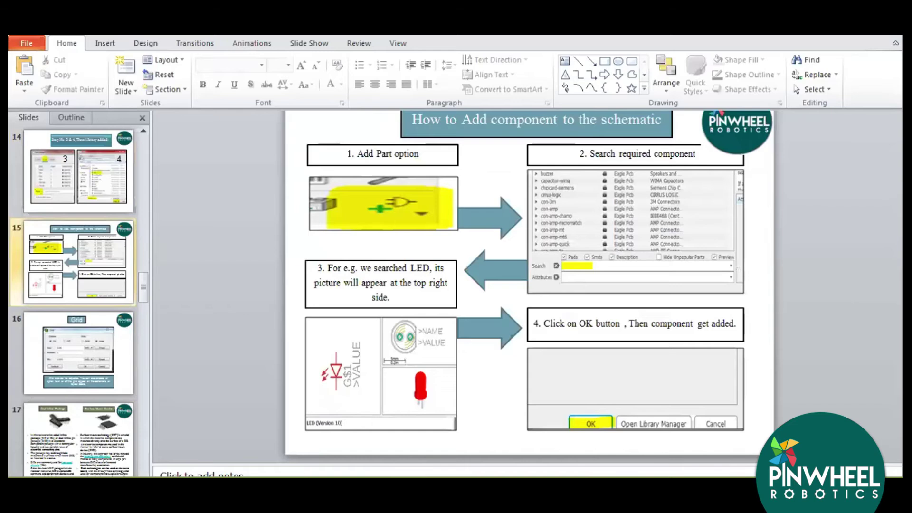
pyautogui.press('Down')
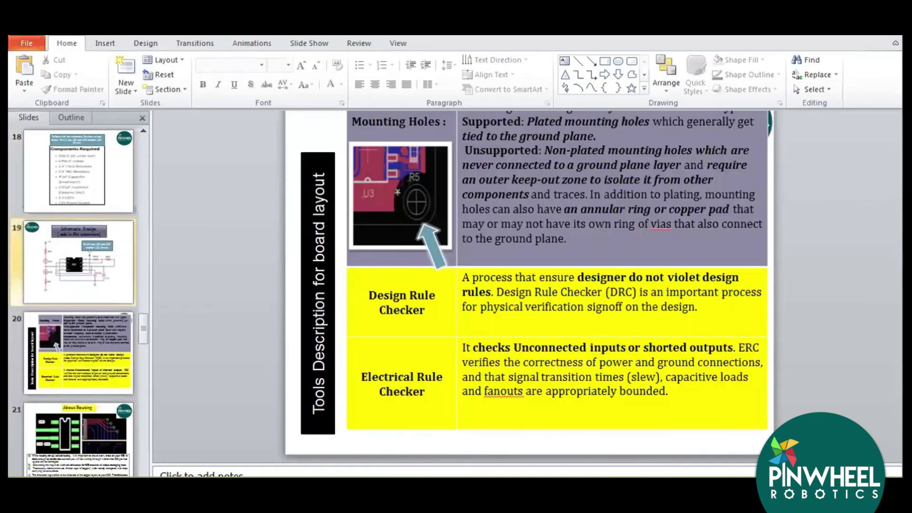
pyautogui.press('Up')
pyautogui.press('Up')
pyautogui.press('Up')
pyautogui.press('Up')
pyautogui.press('Up')
pyautogui.press('Up')
pyautogui.press('Up')
pyautogui.press('Up')
pyautogui.press('Up')
pyautogui.press('Up')
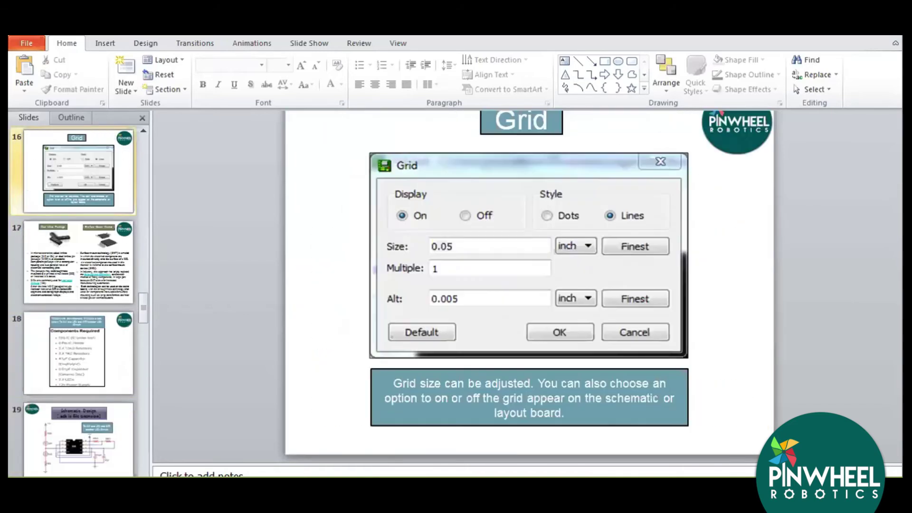
pyautogui.press('Up')
pyautogui.press('Up')
pyautogui.press('Up')
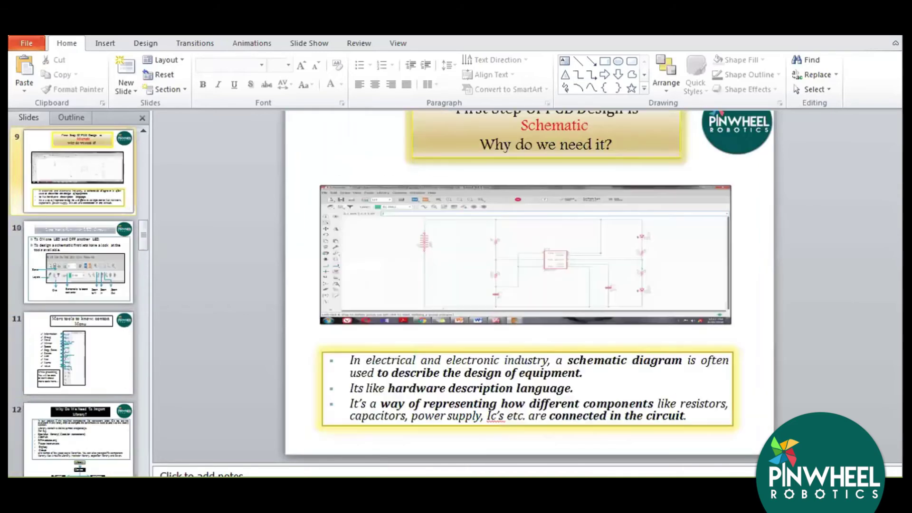
pyautogui.press('Down')
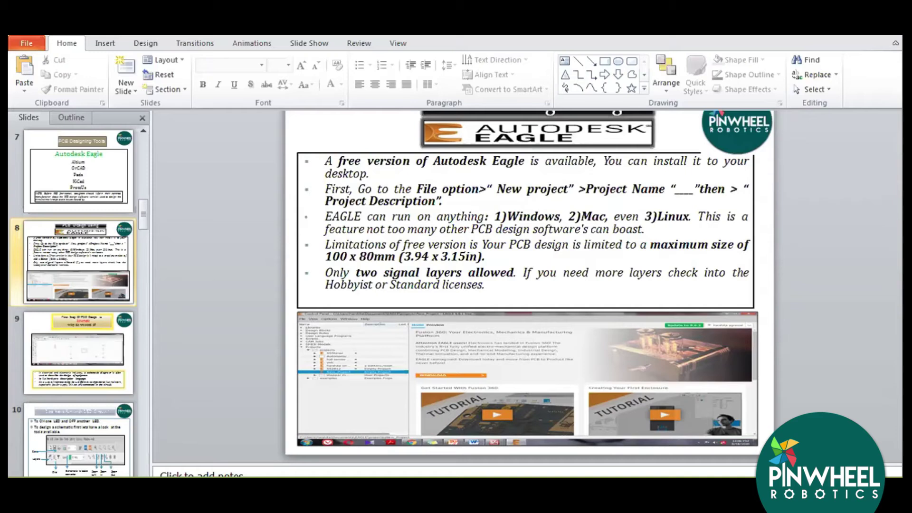
# Step: Switch back to EAGLE, bring up the schematic, and return to the board layout
pyautogui.moveTo(399, 489)
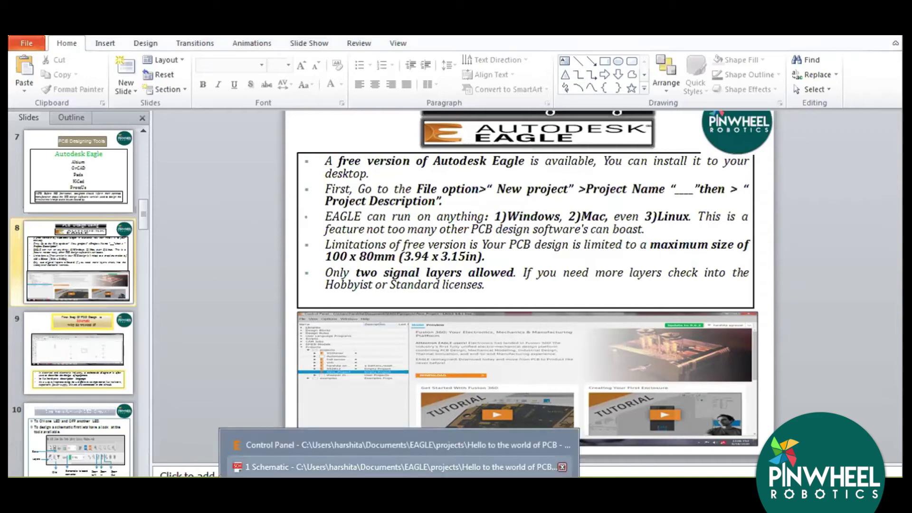
pyautogui.click(370, 445)
pyautogui.moveTo(399, 489)
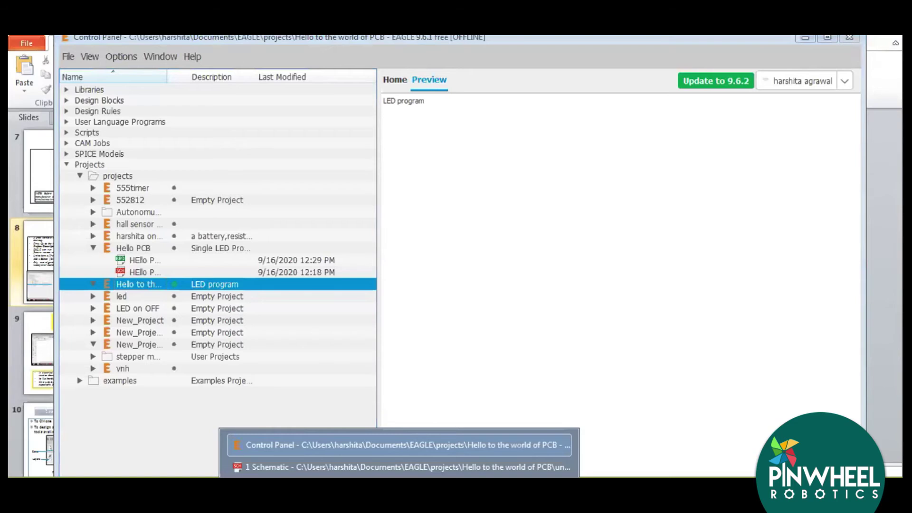
pyautogui.click(409, 468)
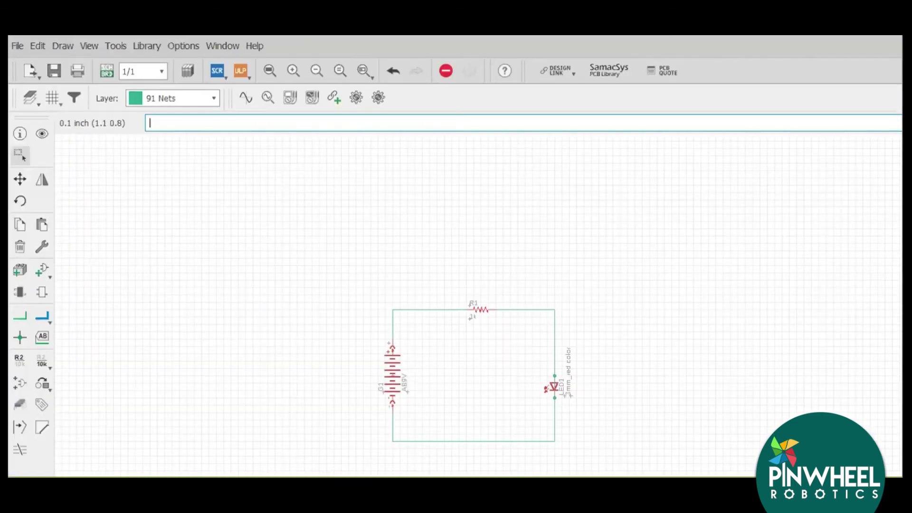
pyautogui.click(399, 489)
pyautogui.click(399, 489)
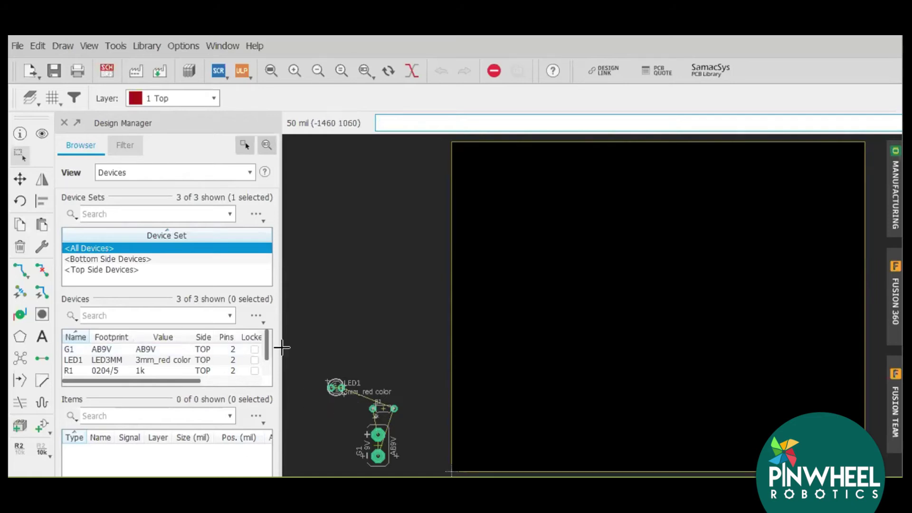
# Step: Try to move LED1 by itself inside the board outline, and undo its moves
pyautogui.click(19, 179)
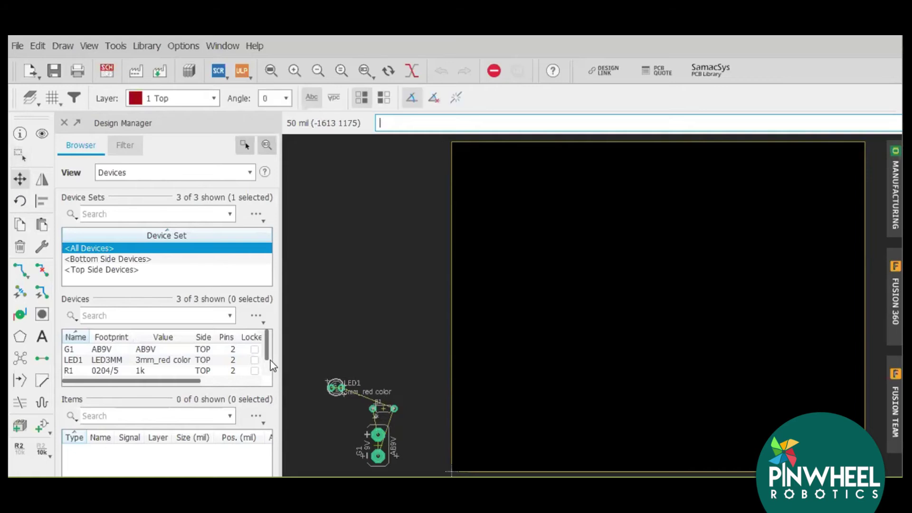
pyautogui.click(331, 391)
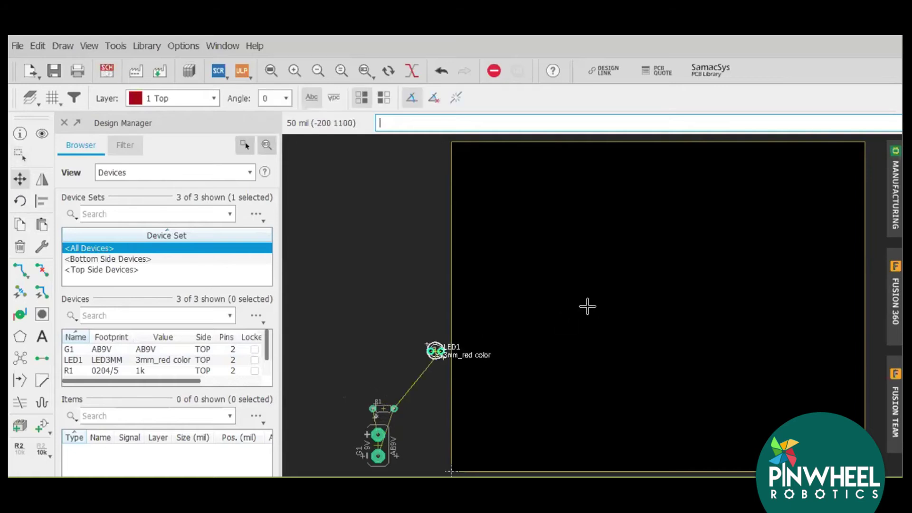
pyautogui.click(587, 277)
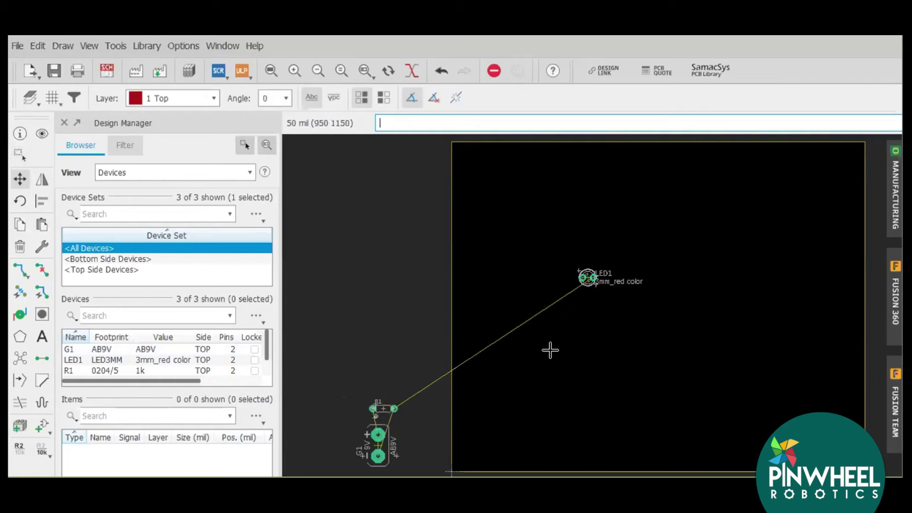
pyautogui.hotkey('ctrl', 'z')
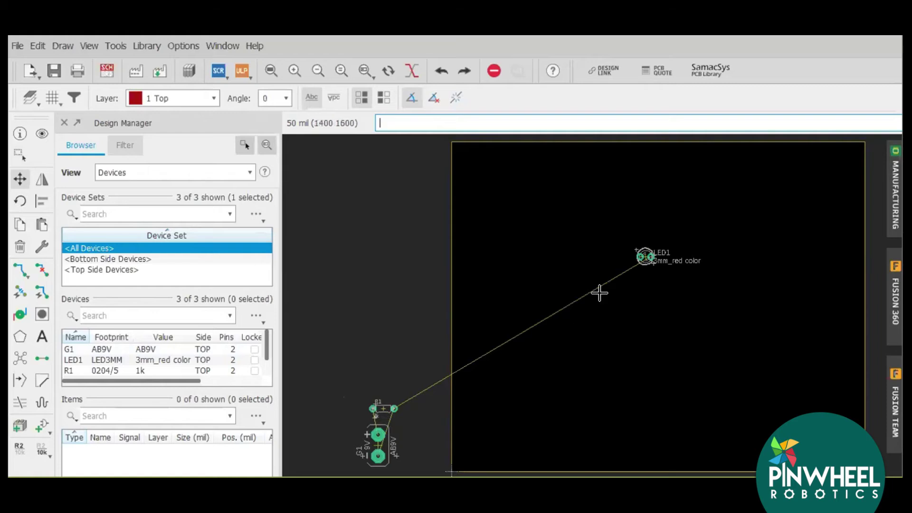
pyautogui.hotkey('ctrl', 'z')
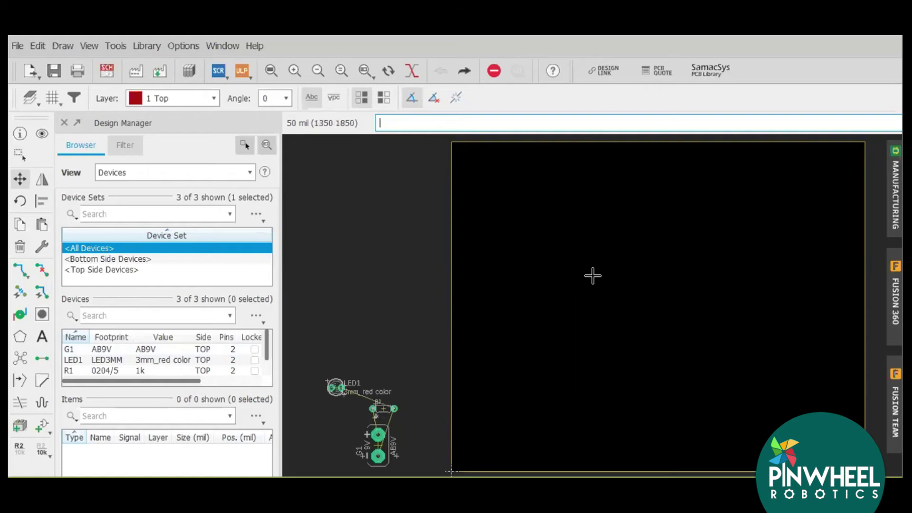
# Step: Select LED1, R1 and G1 as a group and move them together inside the board outline
pyautogui.click(18, 155)
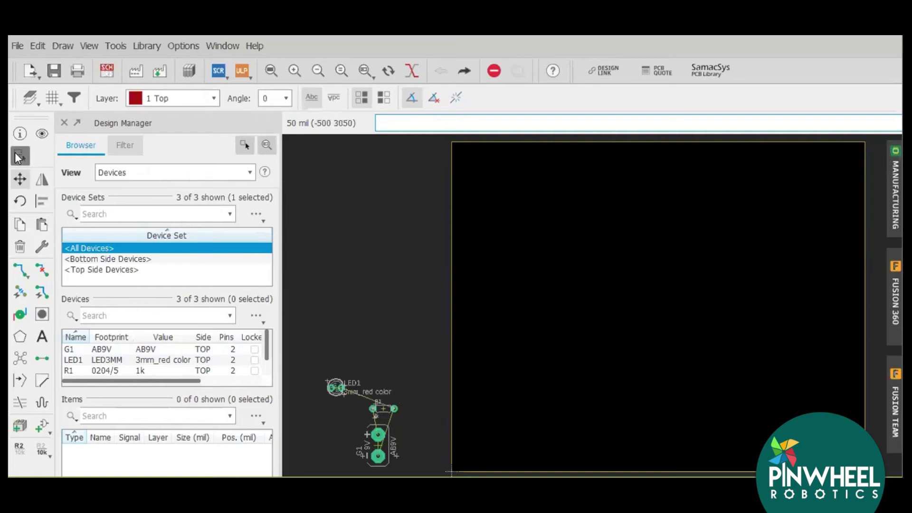
pyautogui.moveTo(309, 360); pyautogui.dragTo(424, 476)
pyautogui.moveTo(378, 433); pyautogui.dragTo(702, 293)
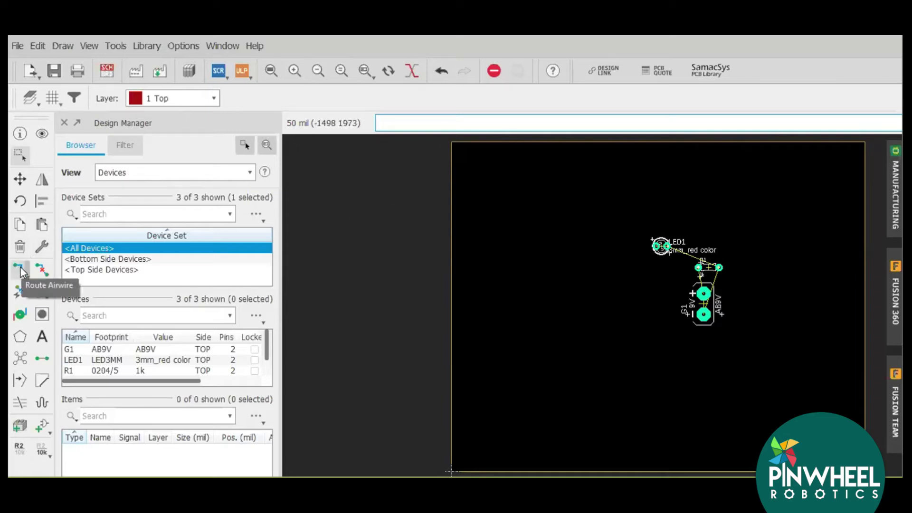
# Step: Spread the parts by moving battery G1 below LED1 and resistor R1 to the right of the battery
pyautogui.click(23, 180)
pyautogui.click(708, 267)
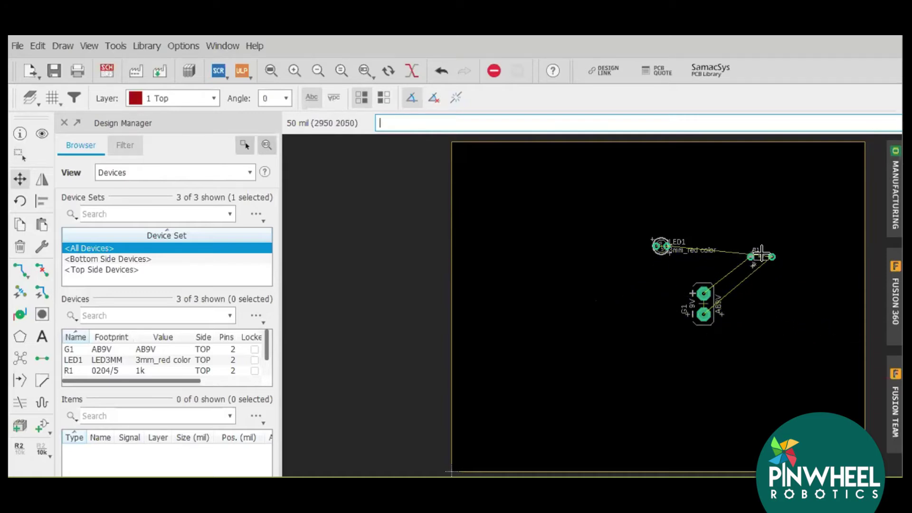
pyautogui.click(724, 278)
pyautogui.click(713, 299)
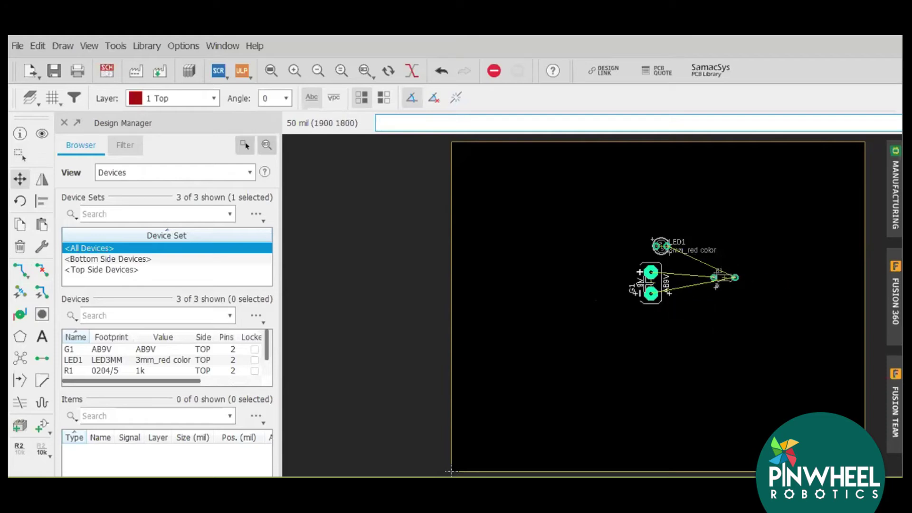
pyautogui.click(648, 293)
pyautogui.press('Escape')
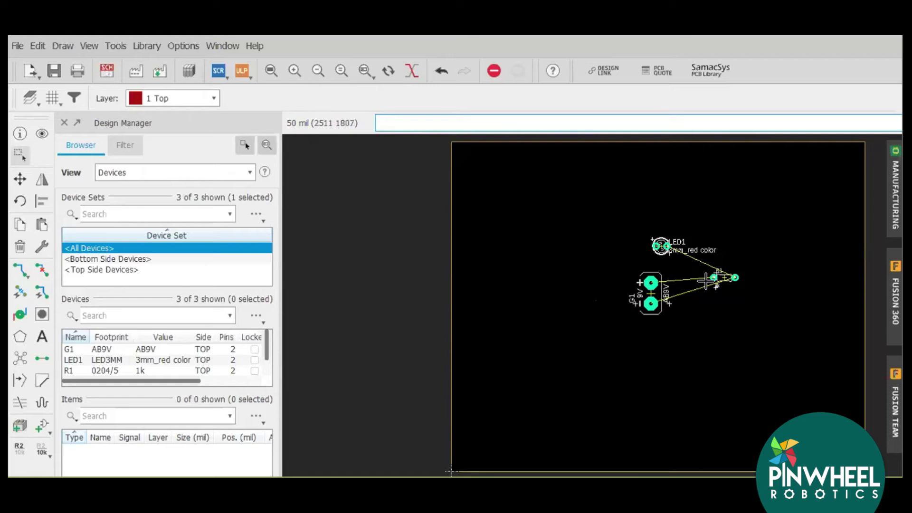
# Step: Arrange the parts in a triangle: LED1 on top, battery G1 turned 180° at left, and R1 upright at right, level with the battery
pyautogui.moveTo(725, 275)
pyautogui.mouseDown()
pyautogui.moveTo(729, 302)
pyautogui.moveTo(725, 286)
pyautogui.mouseUp()
pyautogui.click(525, 314)
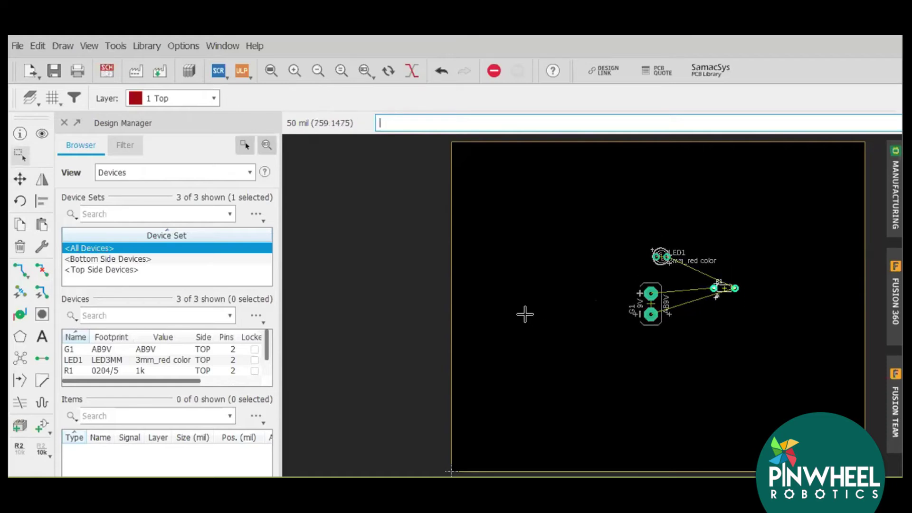
pyautogui.click(21, 269)
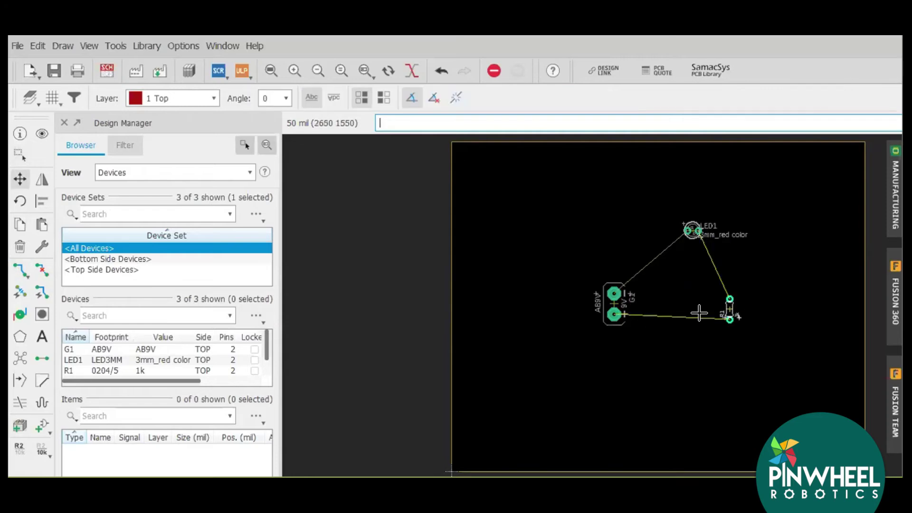
pyautogui.moveTo(698, 310)
pyautogui.mouseDown()
pyautogui.moveTo(760, 298)
pyautogui.moveTo(760, 323)
pyautogui.moveTo(760, 297)
pyautogui.moveTo(762, 307)
pyautogui.moveTo(326, 183)
pyautogui.moveTo(546, 283)
pyautogui.moveTo(839, 387)
pyautogui.moveTo(772, 290)
pyautogui.mouseUp()
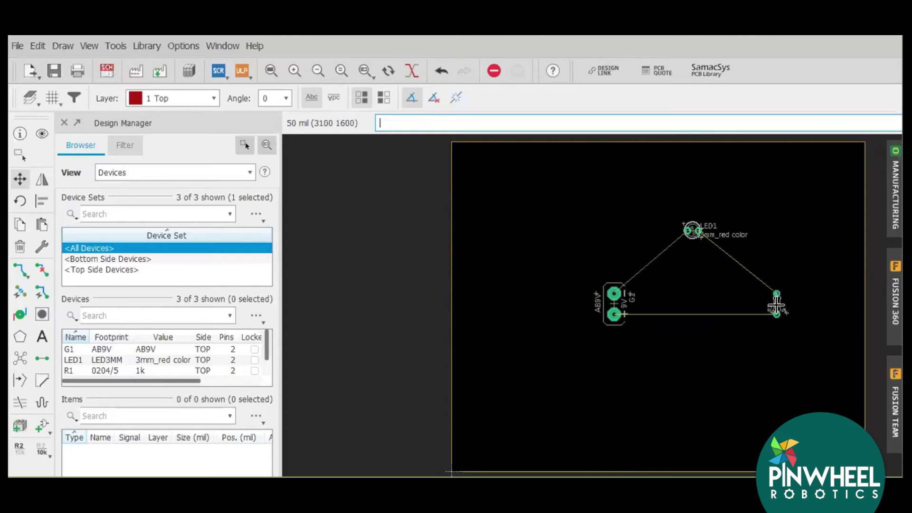
# Step: Turn on the board grid as lines with a size of 50 mil
pyautogui.click(55, 100)
pyautogui.click(120, 175)
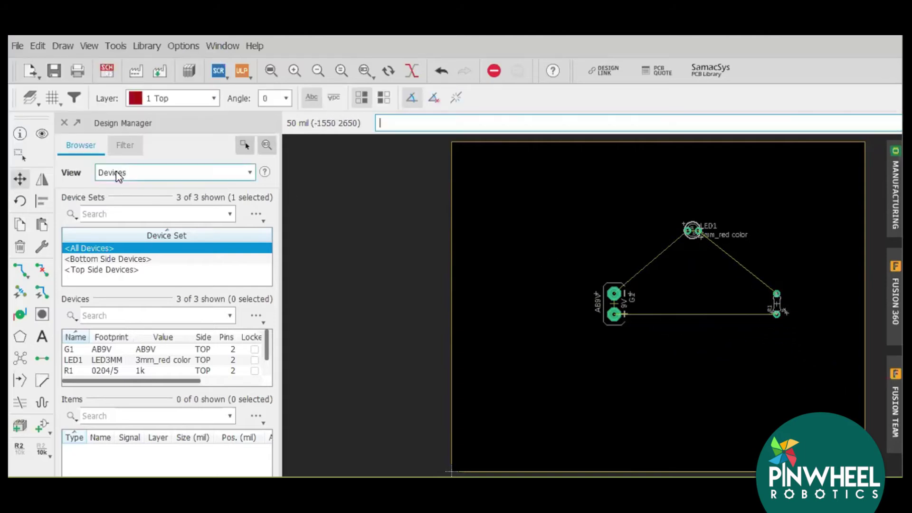
pyautogui.click(48, 93)
pyautogui.click(67, 100)
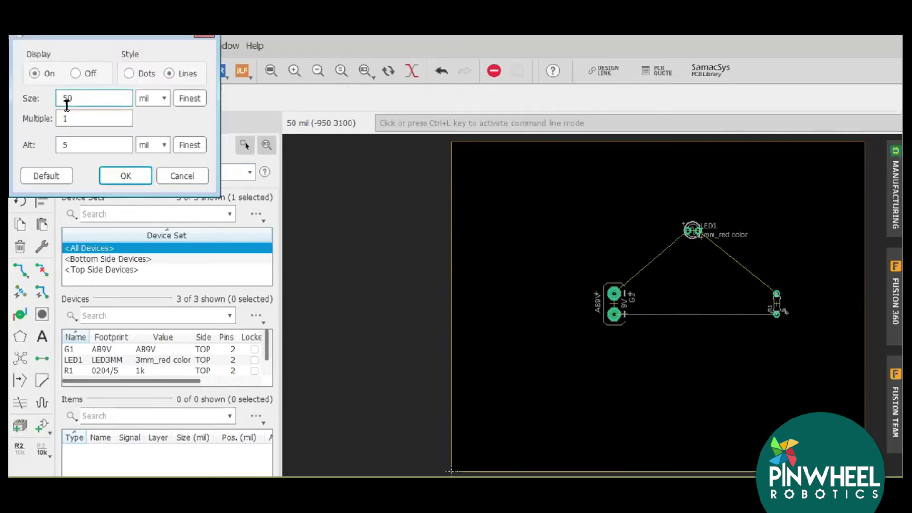
pyautogui.click(124, 175)
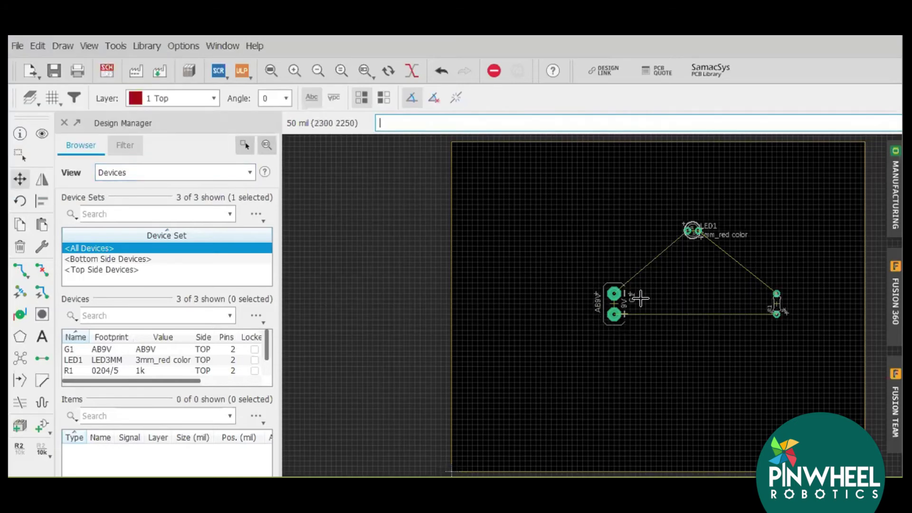
# Step: Route a short vertical top-layer trace 6 mil wide upward from G1's negative pad
pyautogui.click(21, 272)
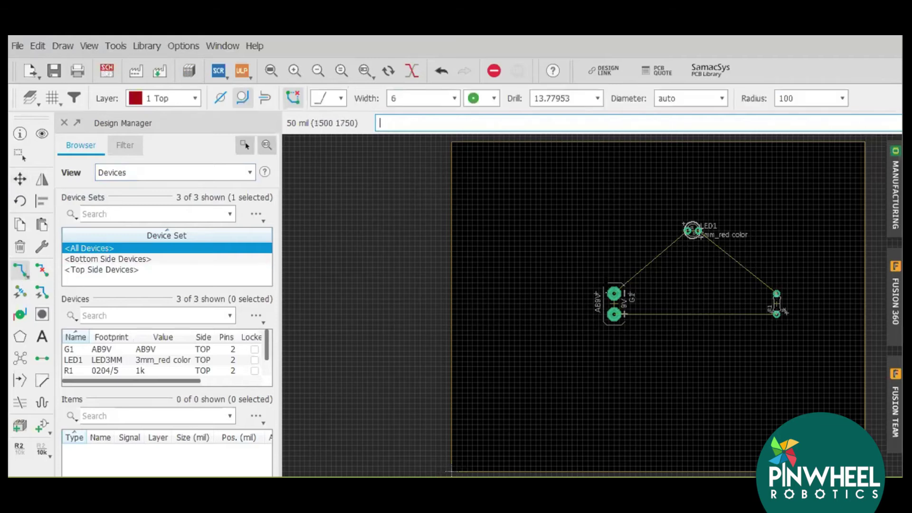
pyautogui.click(614, 294)
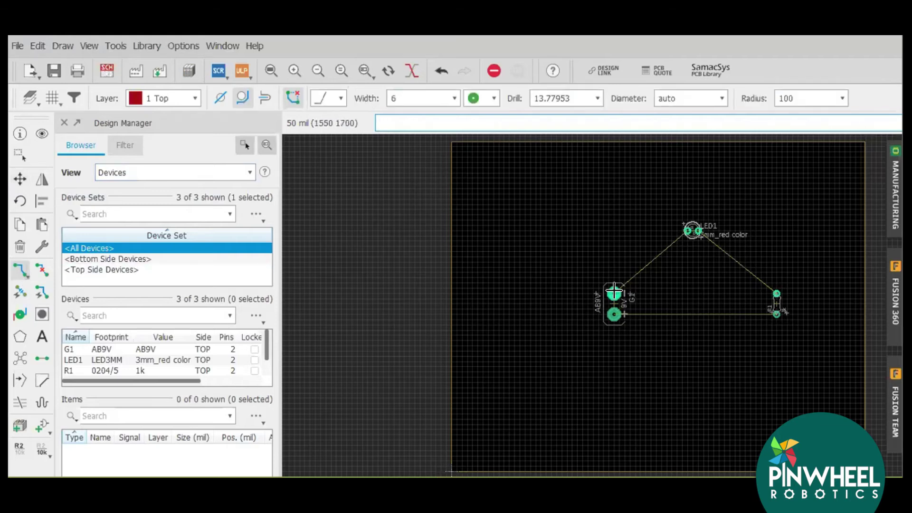
pyautogui.doubleClick(613, 251)
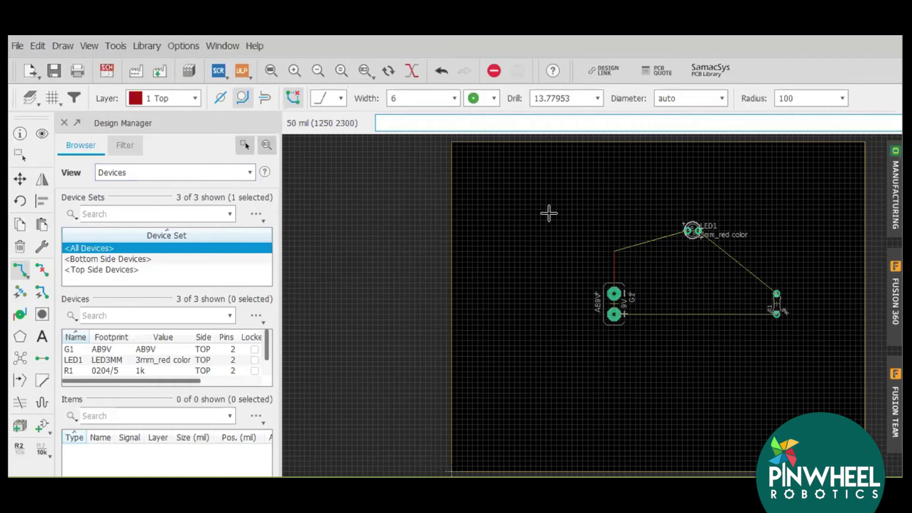
# Step: Set the width for new traces to 20 mil
pyautogui.click(454, 99)
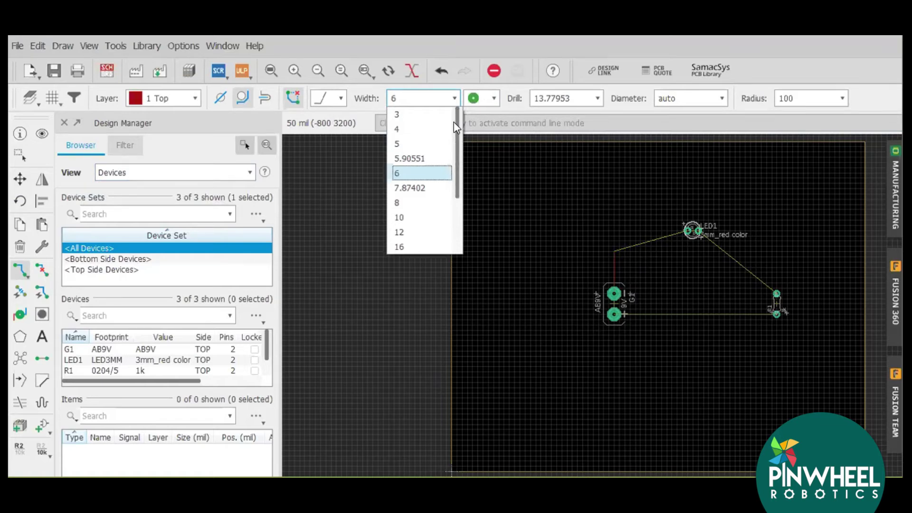
pyautogui.click(419, 99)
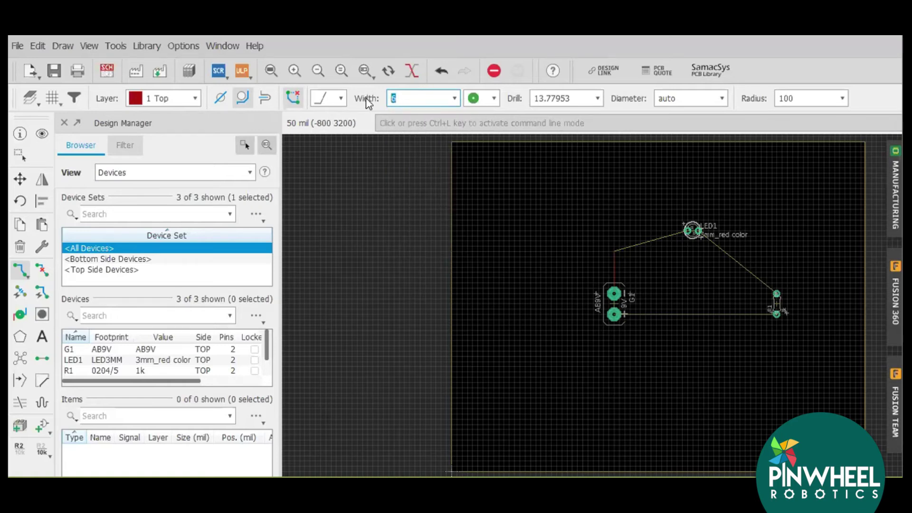
pyautogui.write('30')
pyautogui.press('Return')
pyautogui.doubleClick(394, 98)
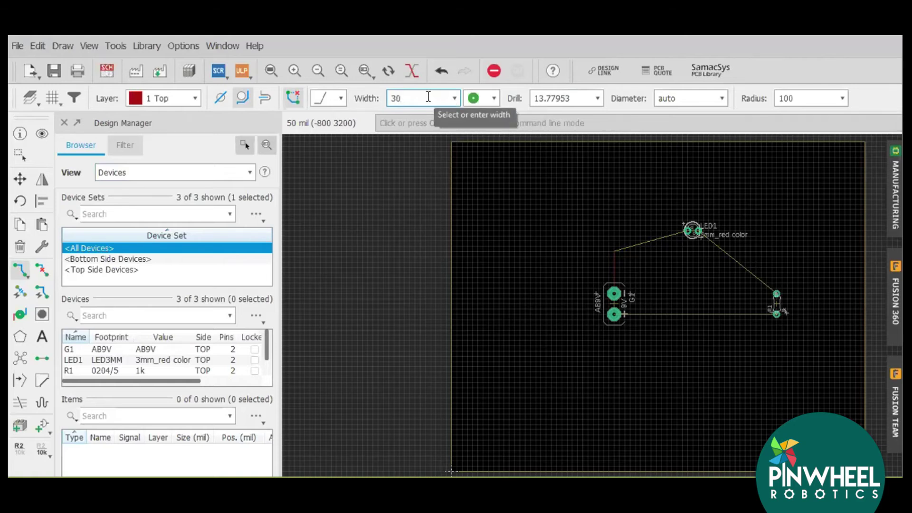
pyautogui.click(453, 99)
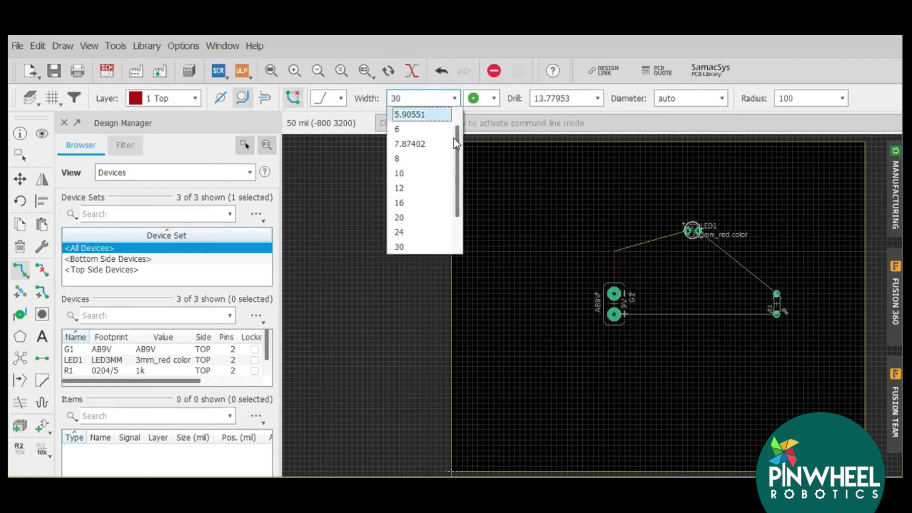
pyautogui.click(408, 217)
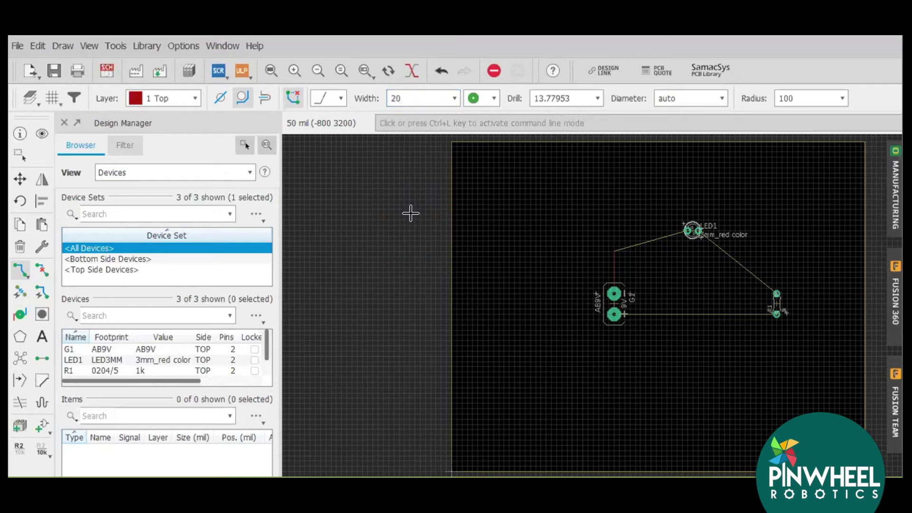
# Step: Route a top-layer trace from G1's positive pad down and across below the parts to R1's lower pad
pyautogui.click(615, 314)
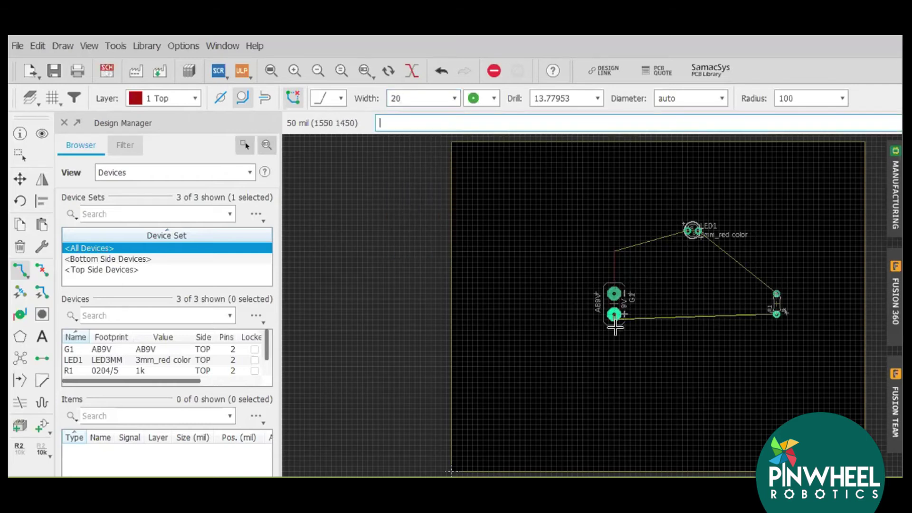
pyautogui.click(610, 365)
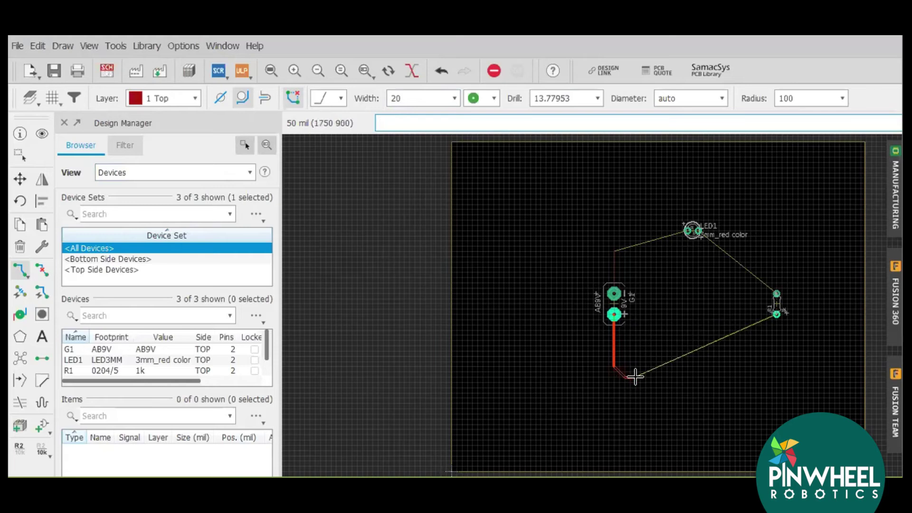
pyautogui.click(635, 376)
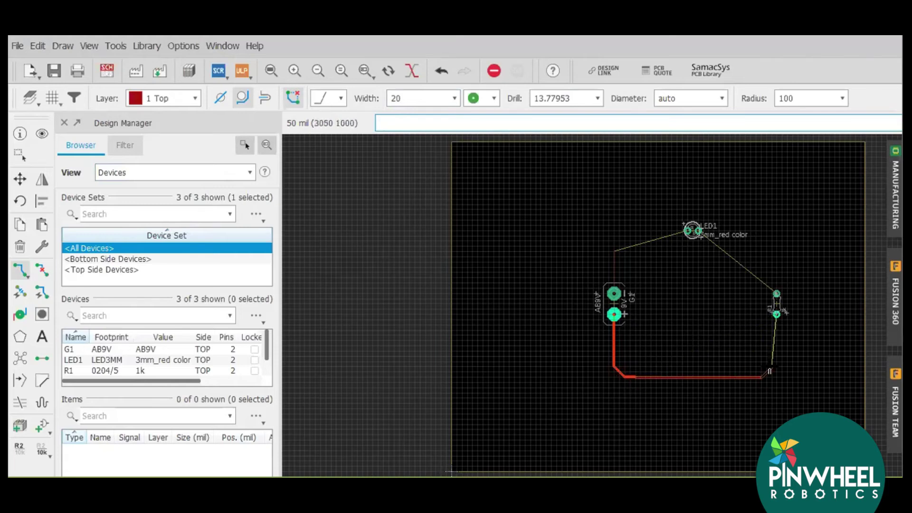
pyautogui.click(777, 315)
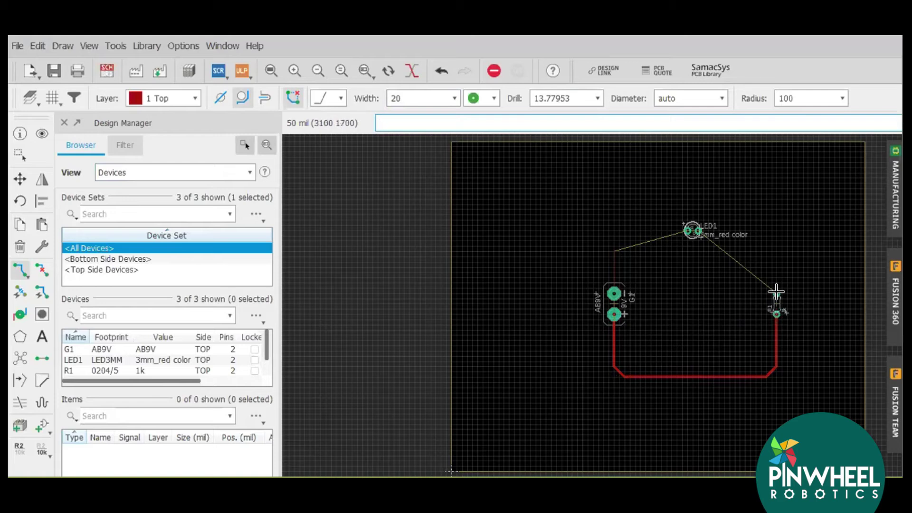
# Step: Route a top-layer trace from R1's upper pad up and across to LED1's right pad
pyautogui.click(776, 295)
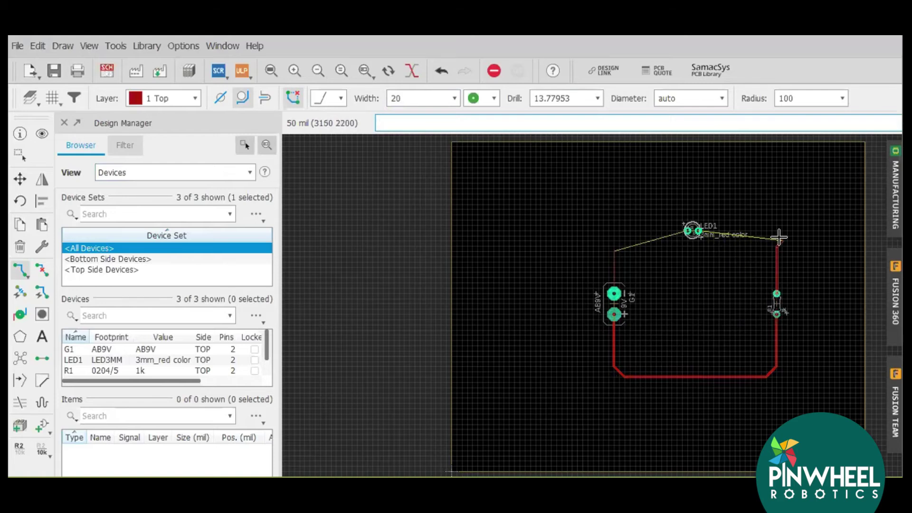
pyautogui.click(766, 236)
pyautogui.click(696, 228)
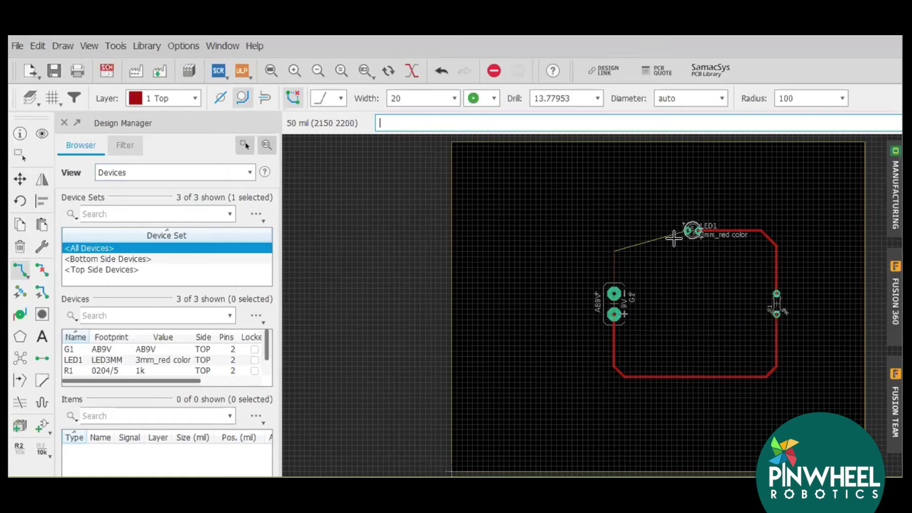
# Step: Route a 20 mil top-layer trace between LED1's left pad and G1's negative pad, covering the thin segment as well
pyautogui.click(686, 230)
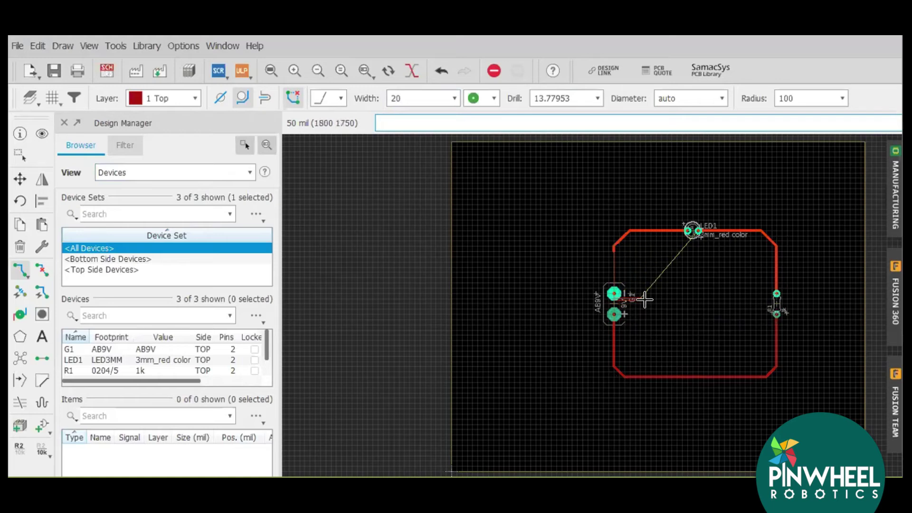
pyautogui.press('Escape')
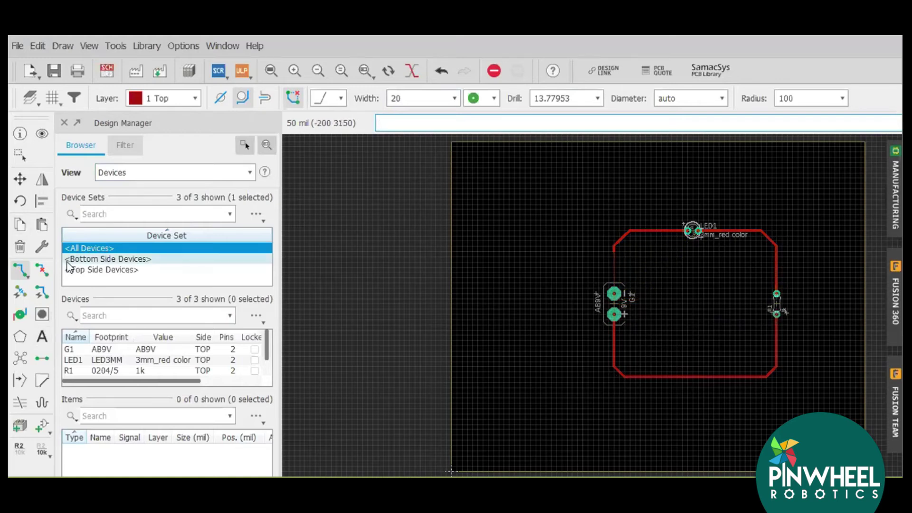
pyautogui.click(41, 272)
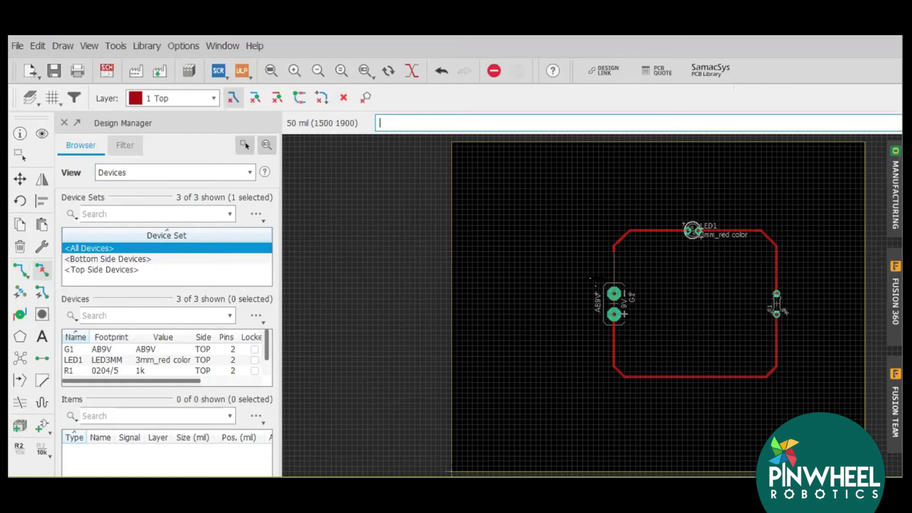
pyautogui.click(20, 269)
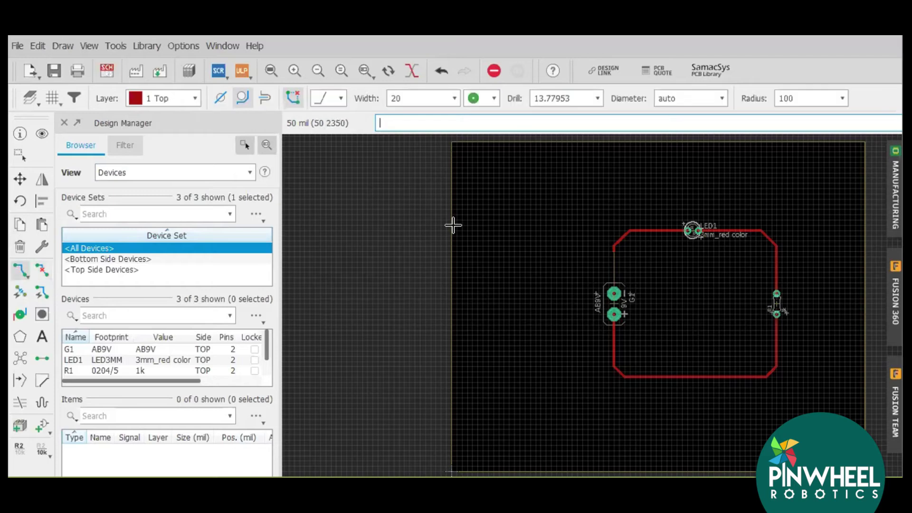
pyautogui.click(613, 293)
pyautogui.click(612, 244)
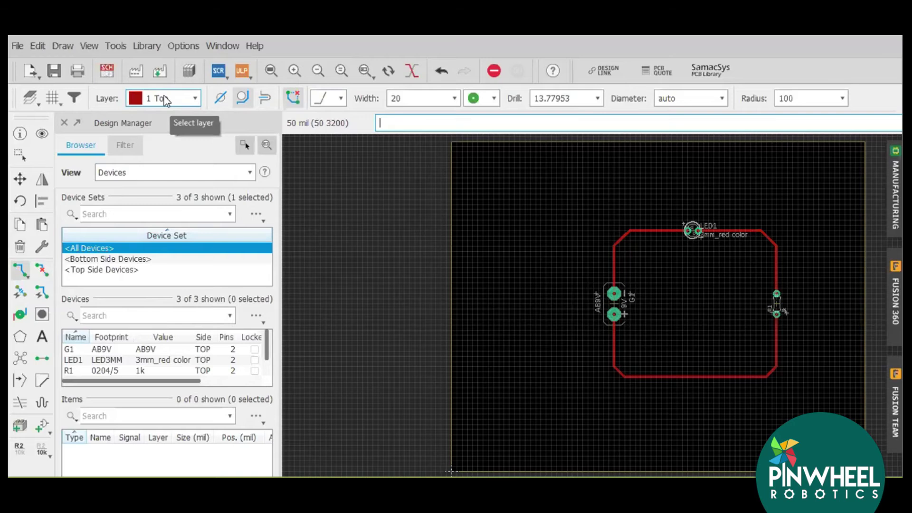
# Step: Choose layer 16 Bottom for routing and delete the trace segments between G1's negative pad and LED1
pyautogui.click(196, 99)
pyautogui.click(188, 128)
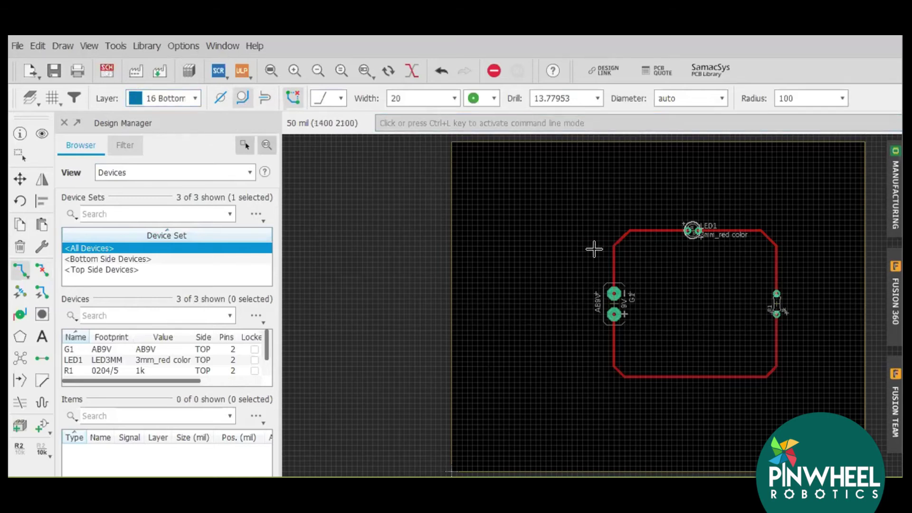
pyautogui.click(19, 247)
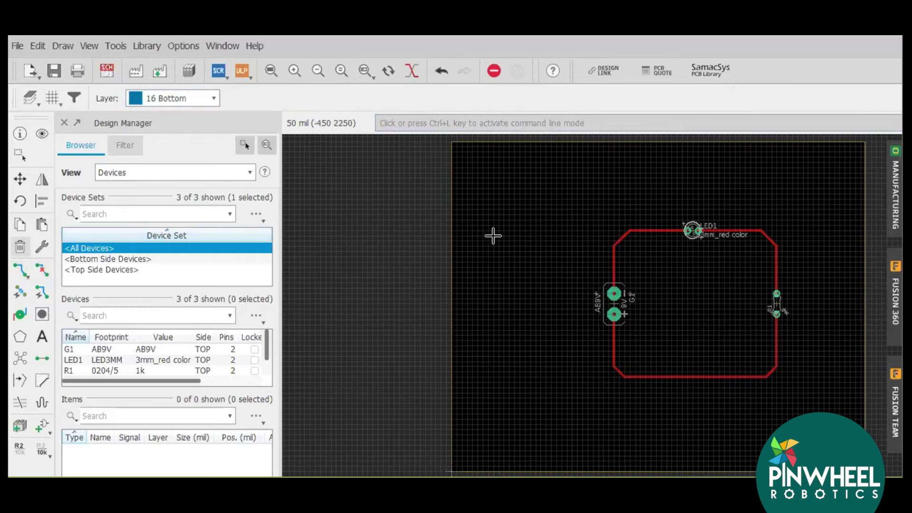
pyautogui.click(617, 239)
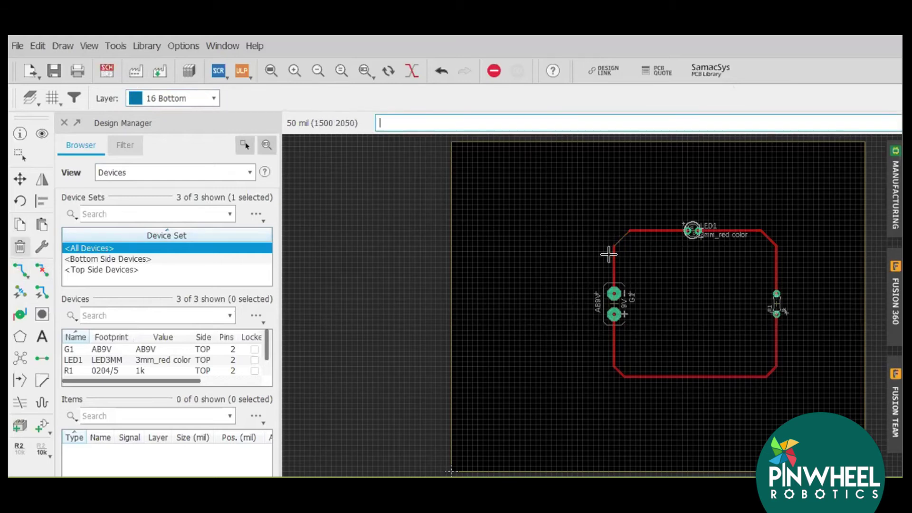
pyautogui.click(615, 258)
pyautogui.click(615, 245)
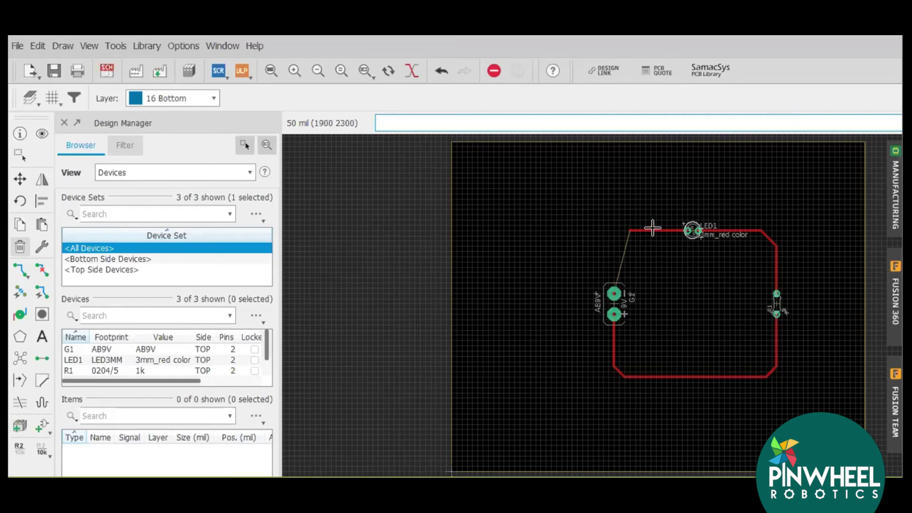
pyautogui.click(656, 229)
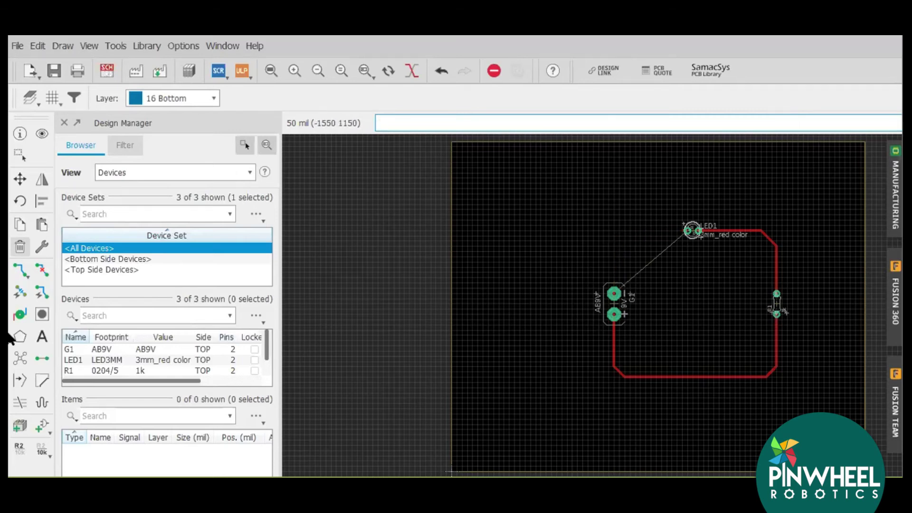
pyautogui.click(21, 272)
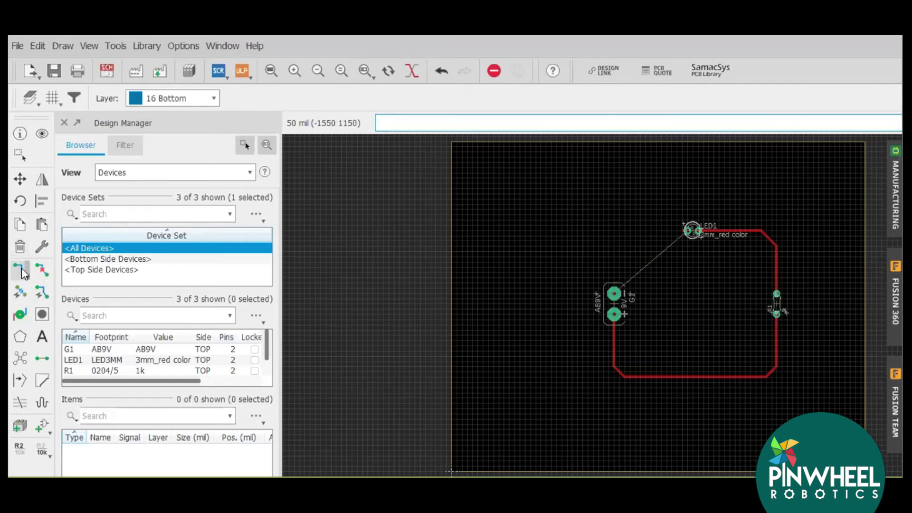
pyautogui.click(613, 293)
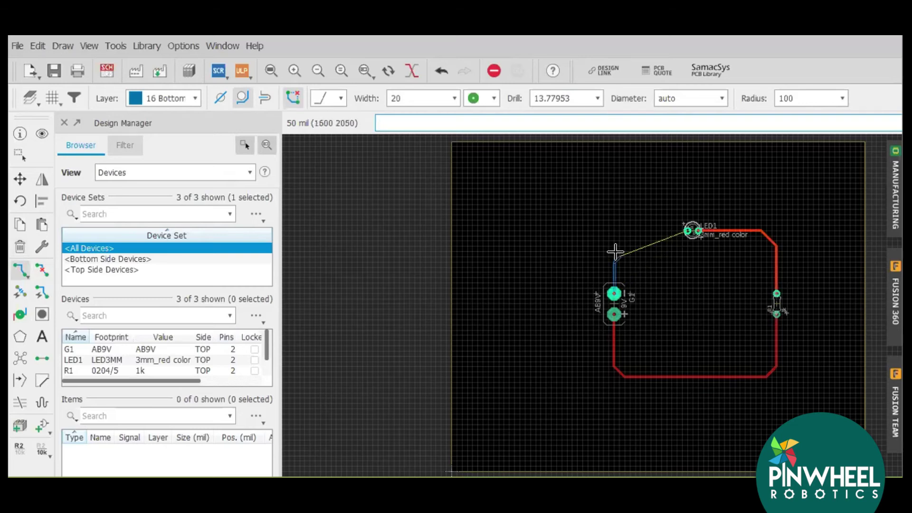
pyautogui.press('Escape')
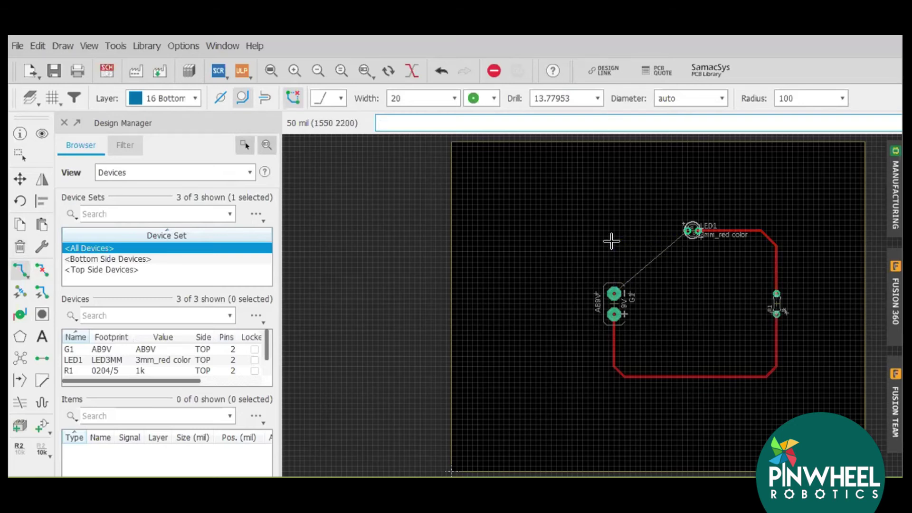
# Step: Route G1's negative pad to LED1's left pad, starting on layer 1 Top and continuing on 16 Bottom past the angled corner
pyautogui.middleClick(611, 241)
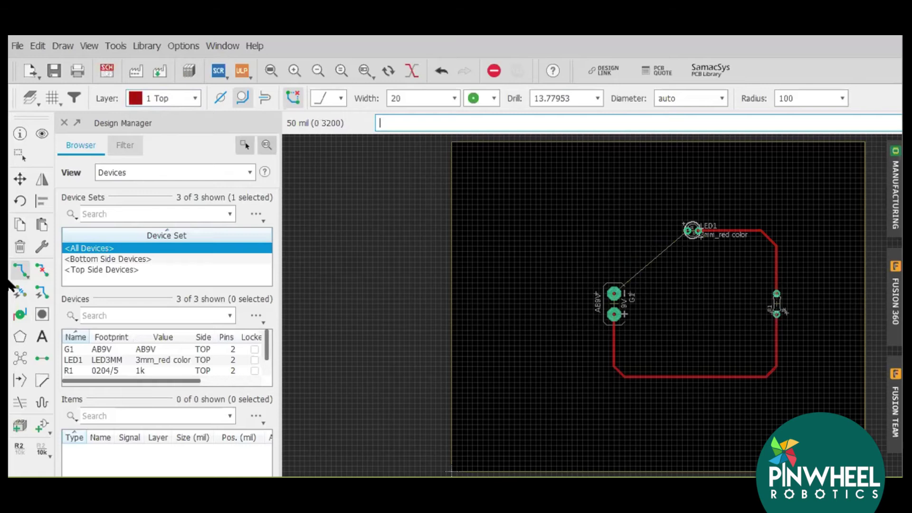
pyautogui.click(614, 293)
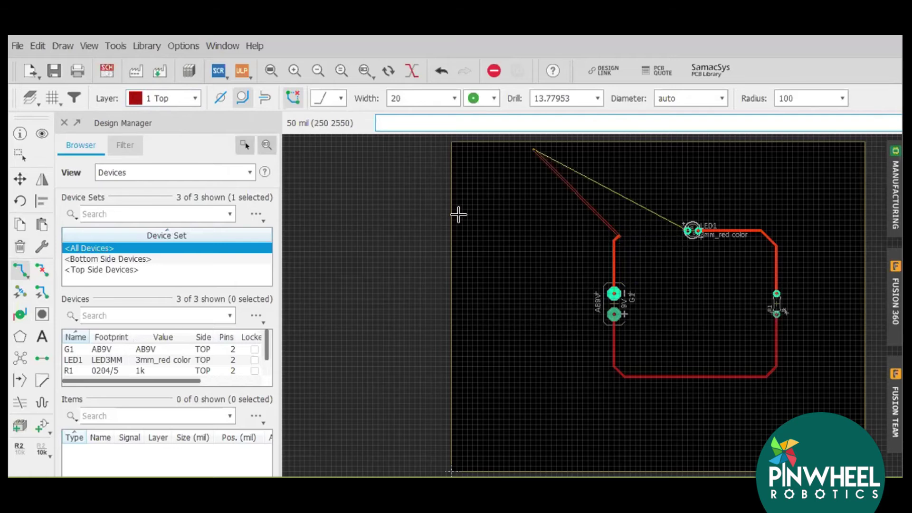
pyautogui.click(194, 98)
pyautogui.click(178, 129)
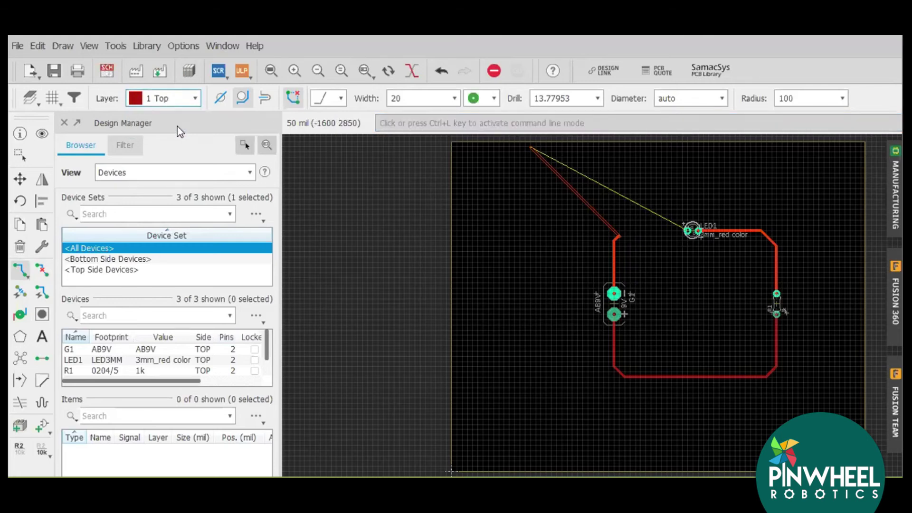
pyautogui.click(622, 231)
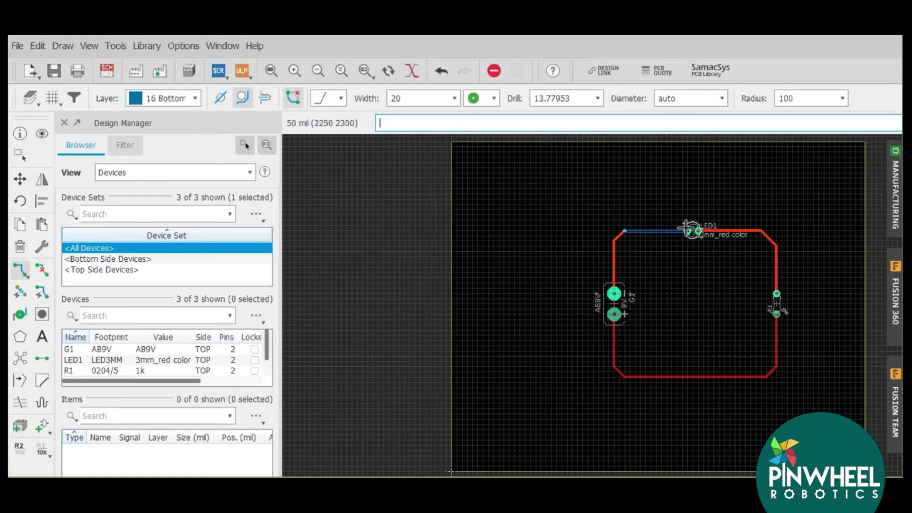
pyautogui.click(689, 230)
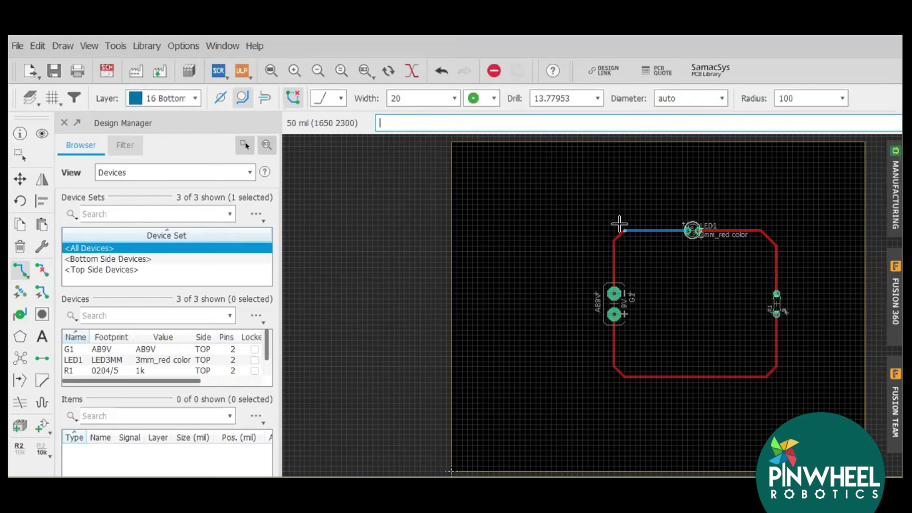
# Step: Examine the via at the corner where the top and bottom traces between G1 and LED1 meet
pyautogui.click(295, 71)
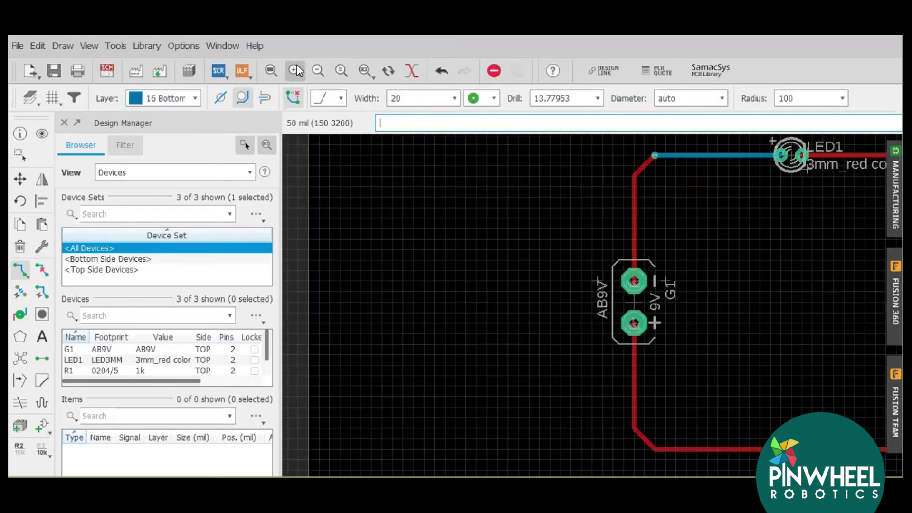
pyautogui.click(295, 70)
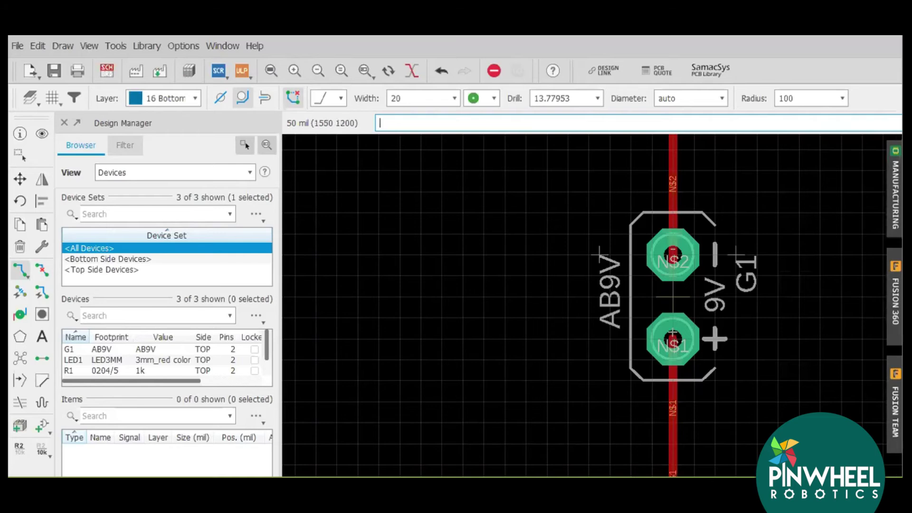
pyautogui.click(779, 480)
pyautogui.scroll(10, 582, 228)
pyautogui.scroll(-4, 583, 228)
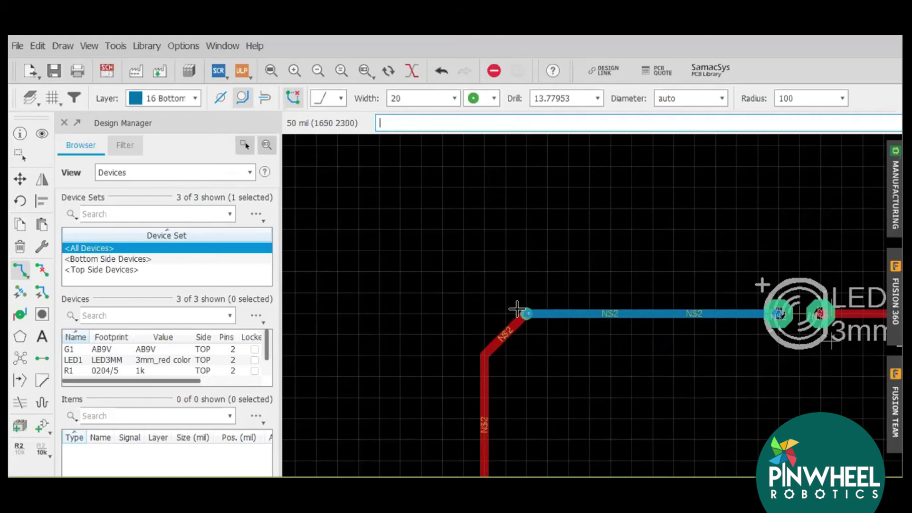
# Step: Undo the routed traces and via between G1's negative pad and LED1's left pad
pyautogui.hotkey('ctrl', 'z')
pyautogui.hotkey('ctrl', 'z')
pyautogui.hotkey('ctrl', 'z')
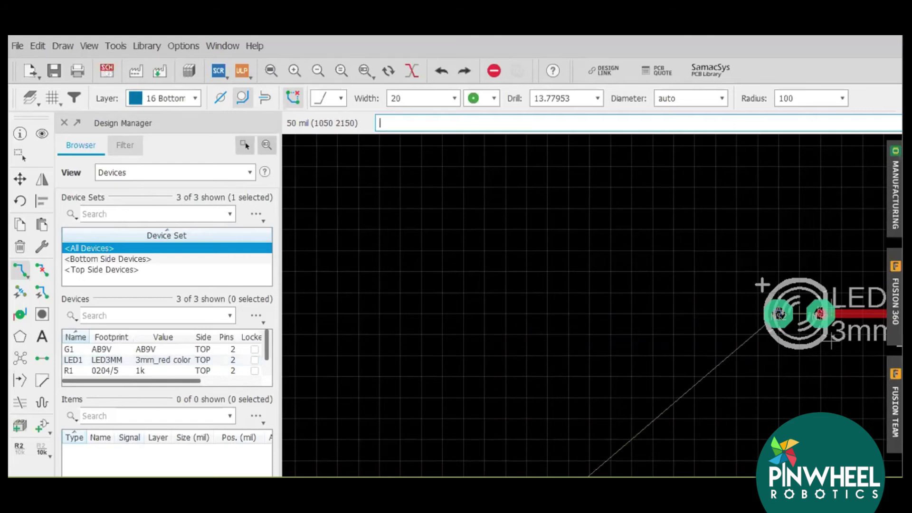
# Step: Route a 20 mil trace straight up from G1's negative pad on 1 Top, place a via, and continue on 16 Bottom to LED1's left pad
pyautogui.scroll(-3, 592, 305)
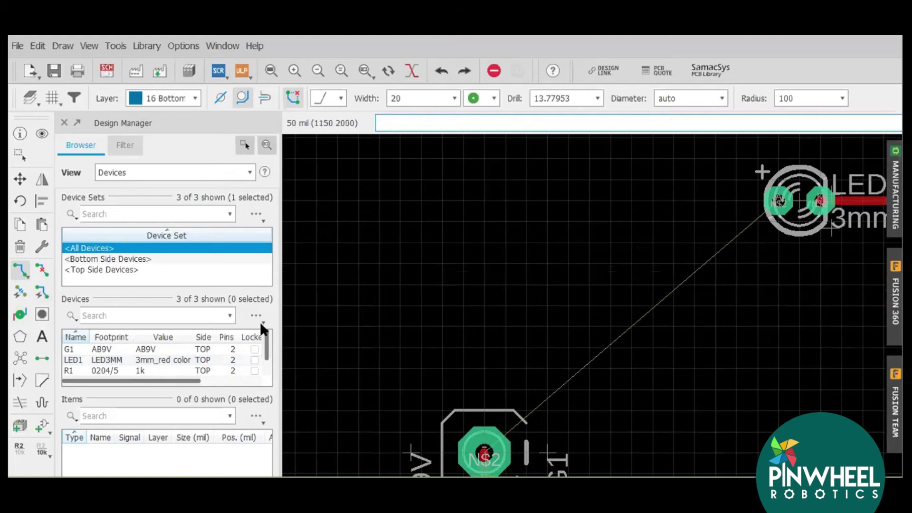
pyautogui.click(496, 445)
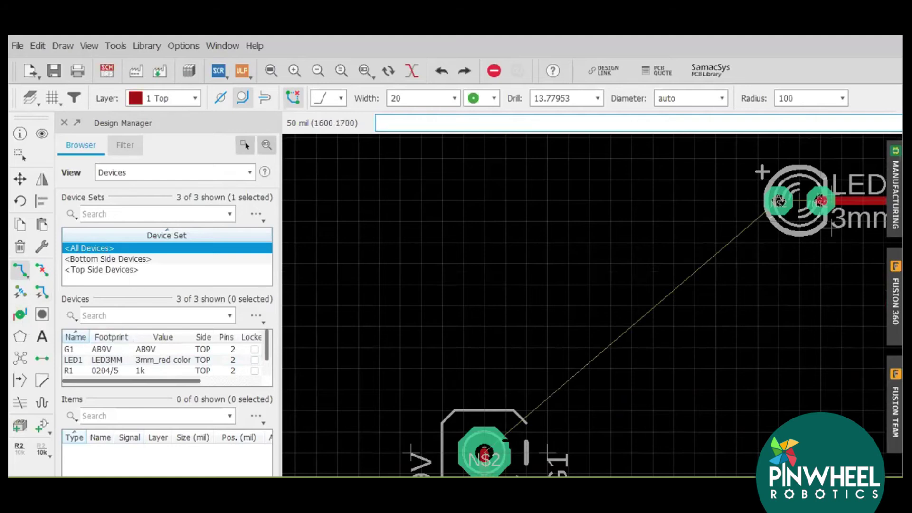
pyautogui.click(485, 449)
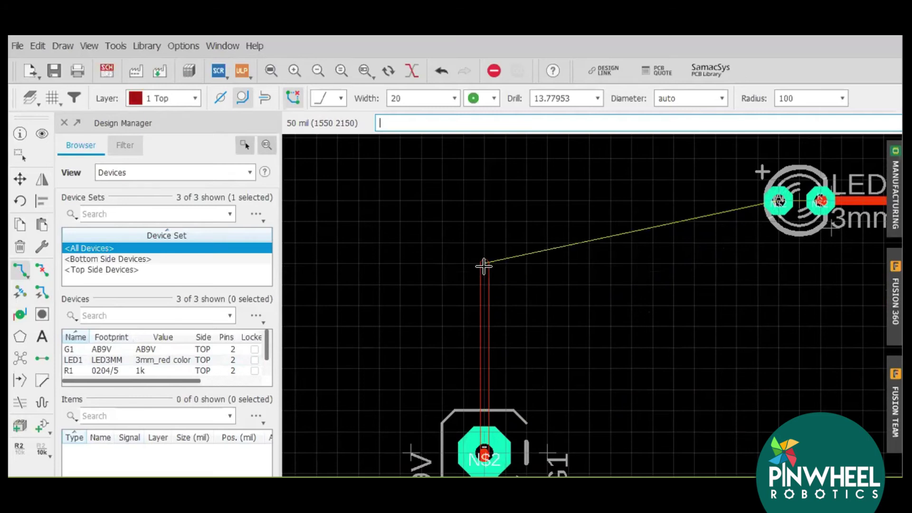
pyautogui.click(483, 252)
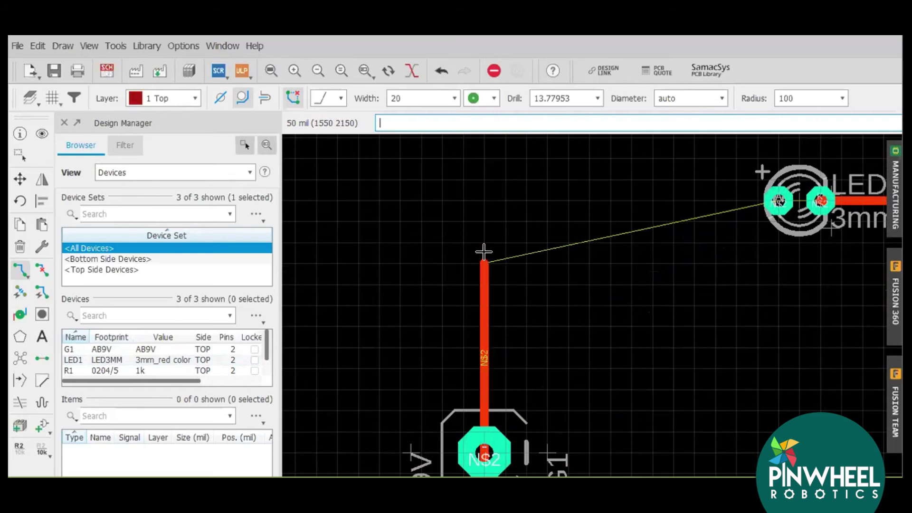
pyautogui.keyDown('shift'); pyautogui.click(484, 252); pyautogui.keyUp('shift')
pyautogui.click(484, 263)
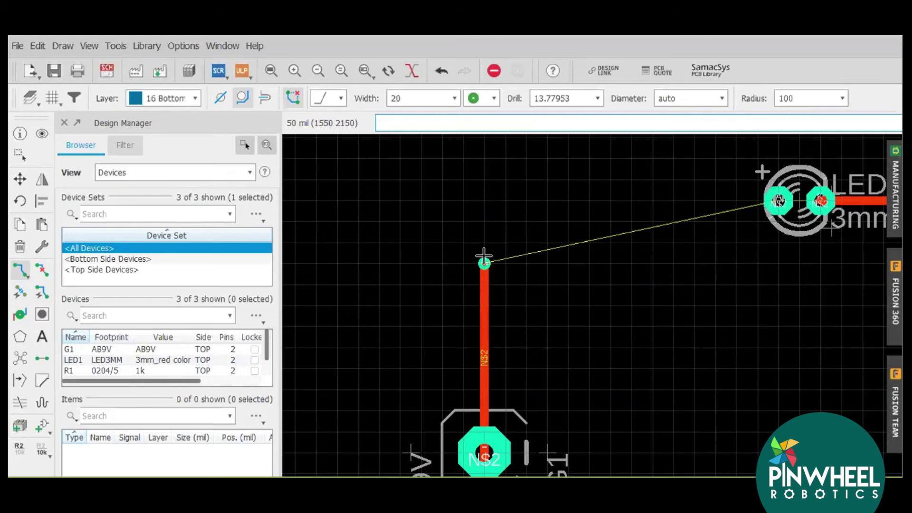
pyautogui.click(500, 210)
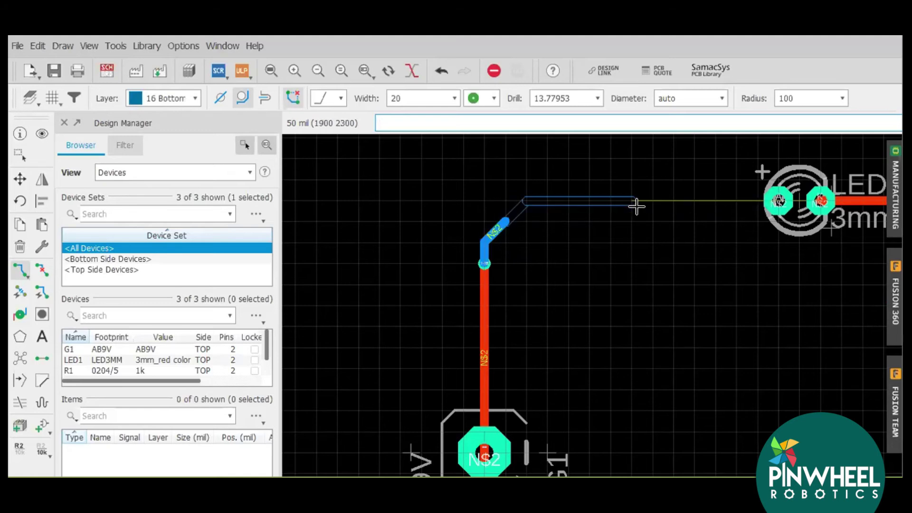
pyautogui.click(779, 200)
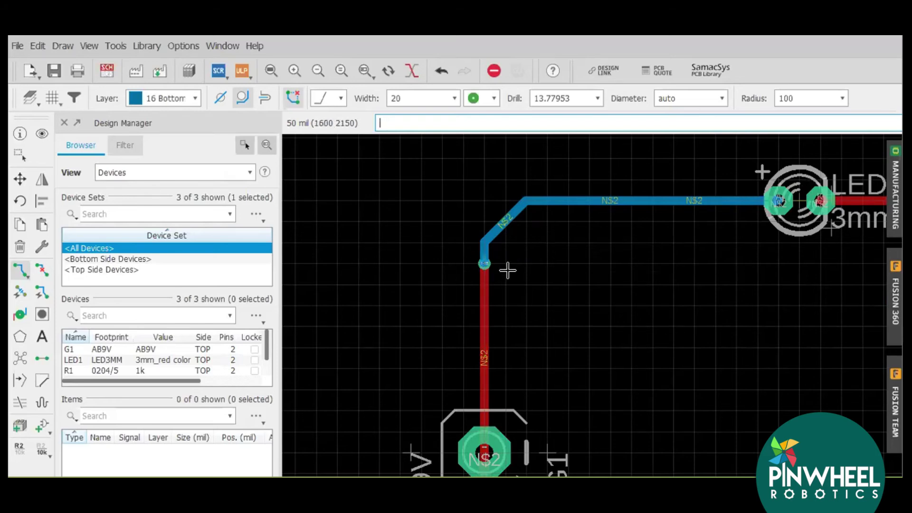
# Step: Set the via drill to 98.4 mil and place vias just inside the corners of the board outline
pyautogui.scroll(-3, 590, 194)
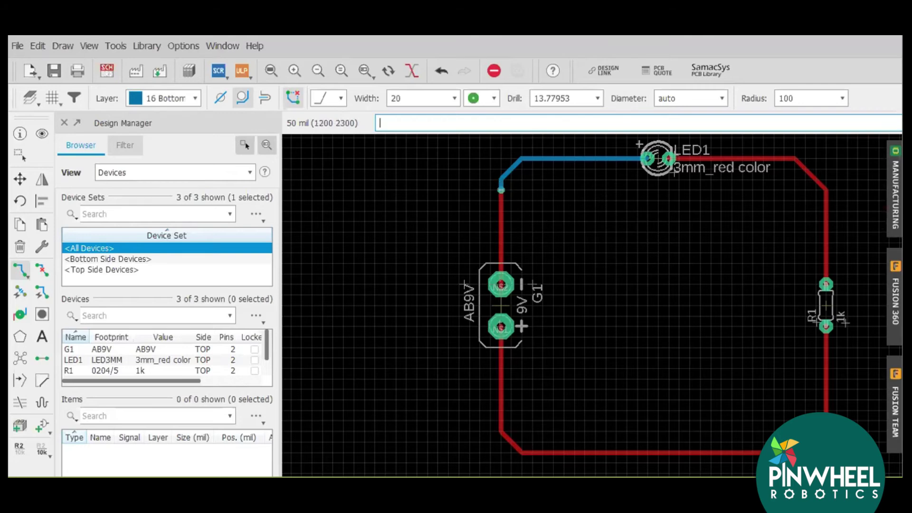
pyautogui.click(309, 73)
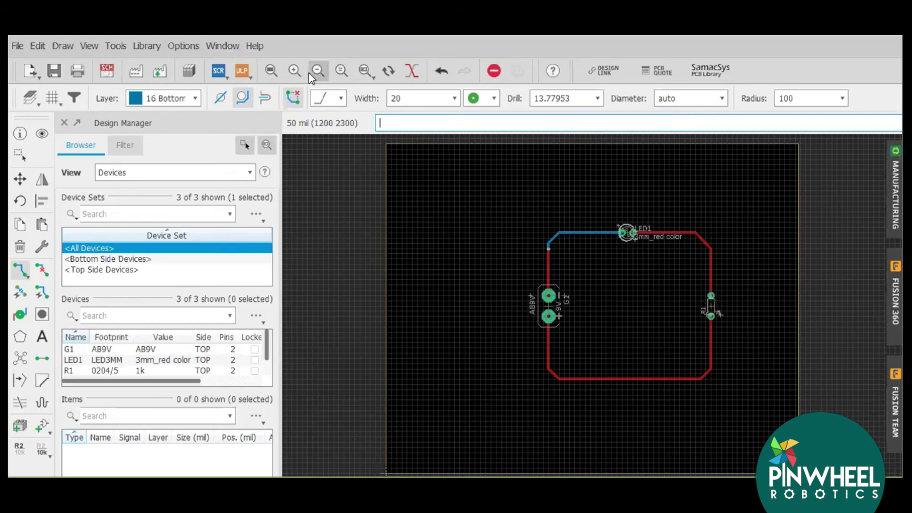
pyautogui.click(21, 272)
pyautogui.click(20, 315)
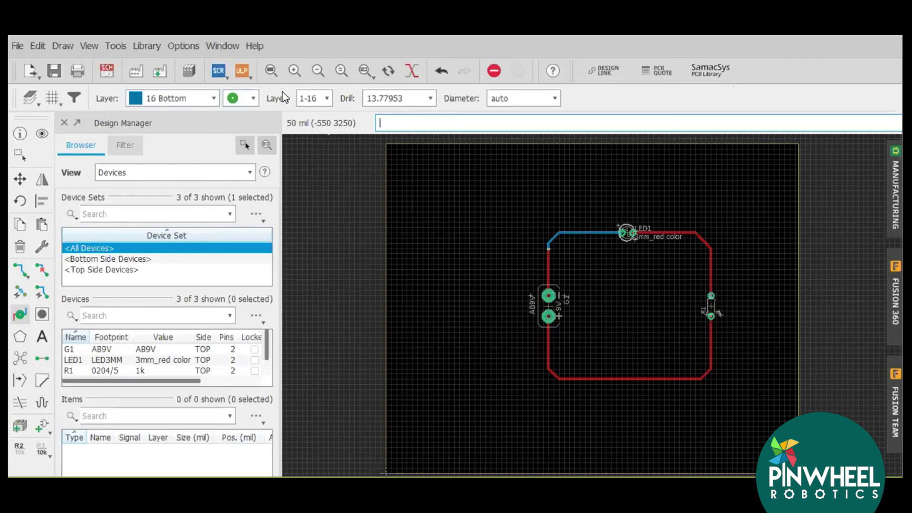
pyautogui.click(426, 98)
pyautogui.click(427, 99)
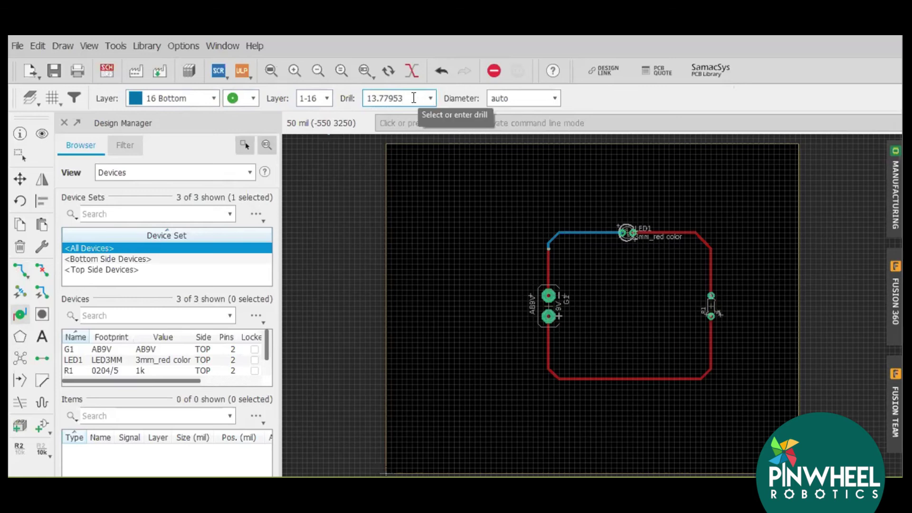
pyautogui.doubleClick(413, 98)
pyautogui.write('98')
pyautogui.write('.4')
pyautogui.press('Return')
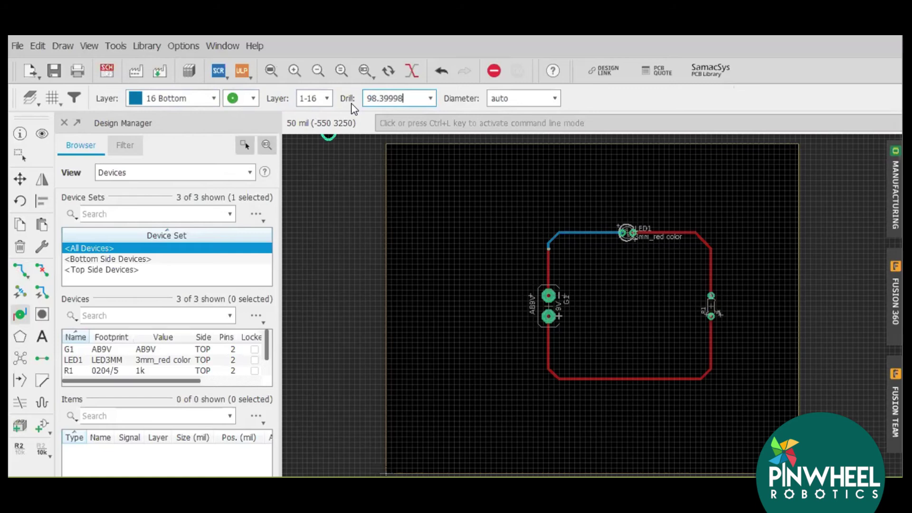
pyautogui.click(401, 160)
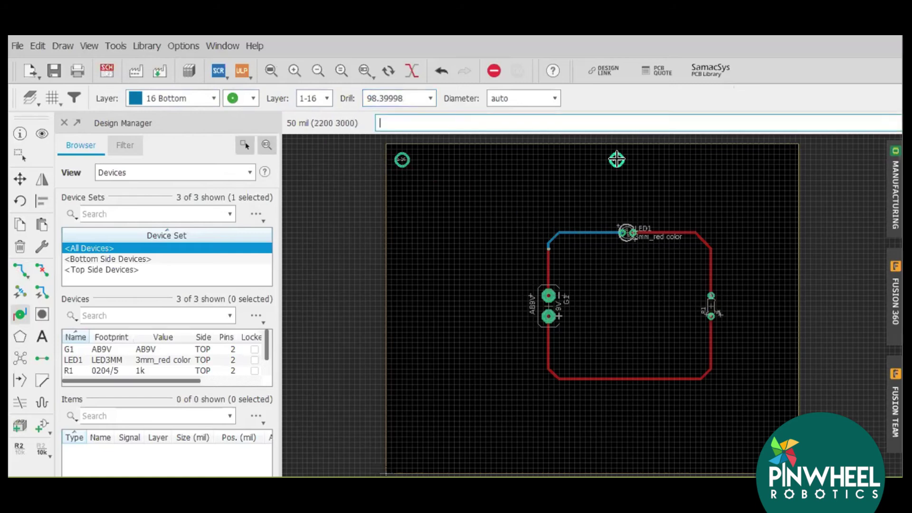
pyautogui.click(783, 159)
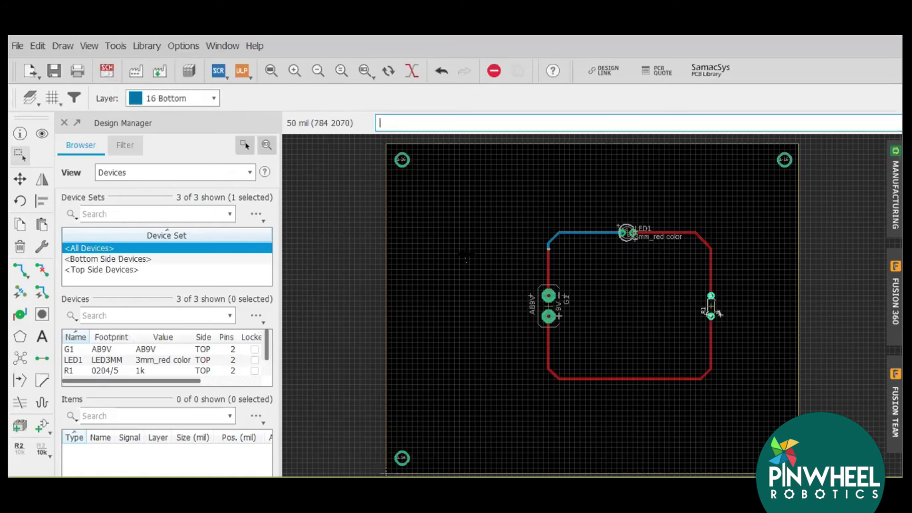
# Step: Show the clearance settings in the DRC design rules and run the check on the board
pyautogui.click(149, 48)
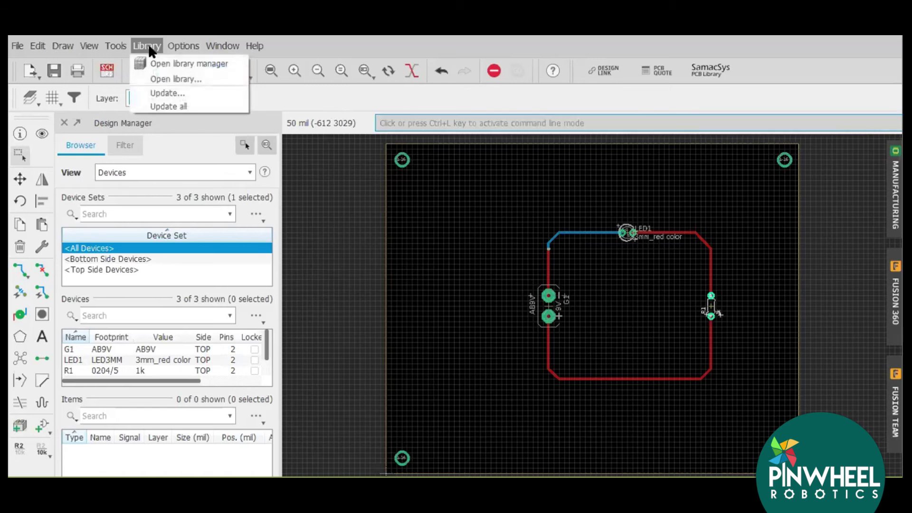
pyautogui.moveTo(114, 45)
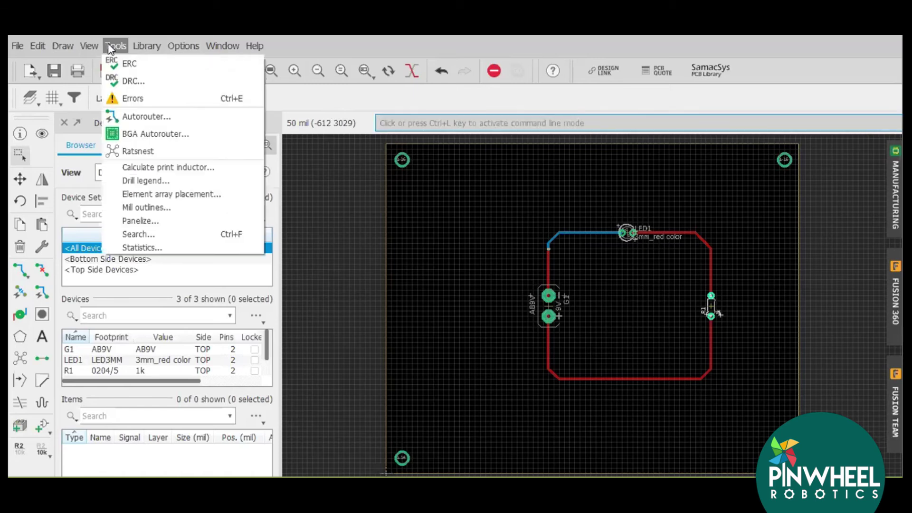
pyautogui.click(131, 82)
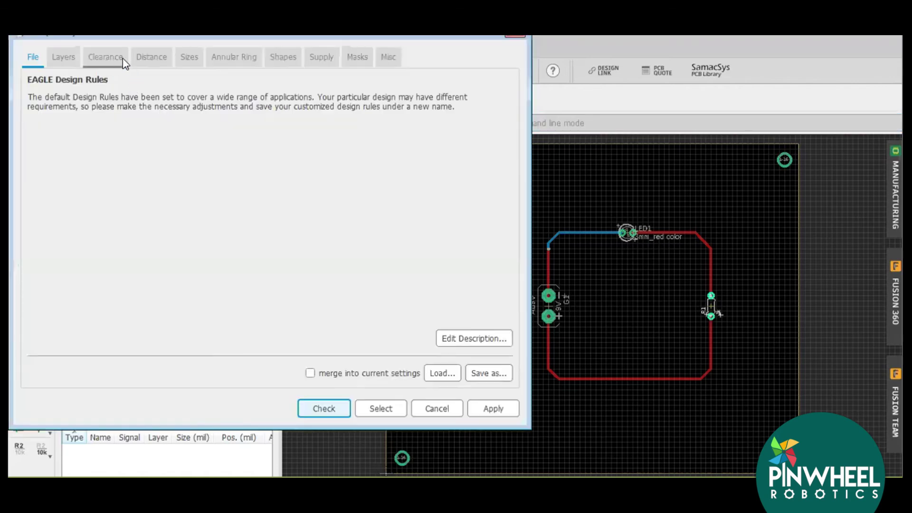
pyautogui.click(109, 57)
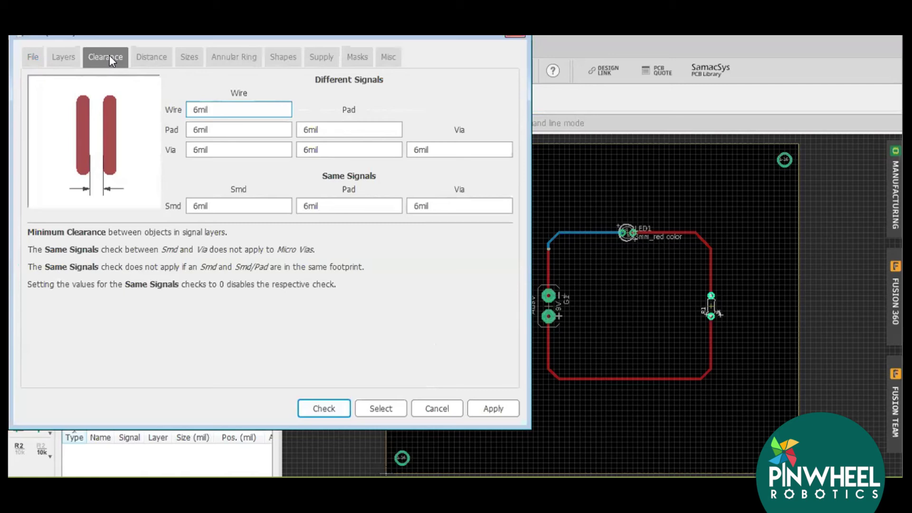
pyautogui.press('Return')
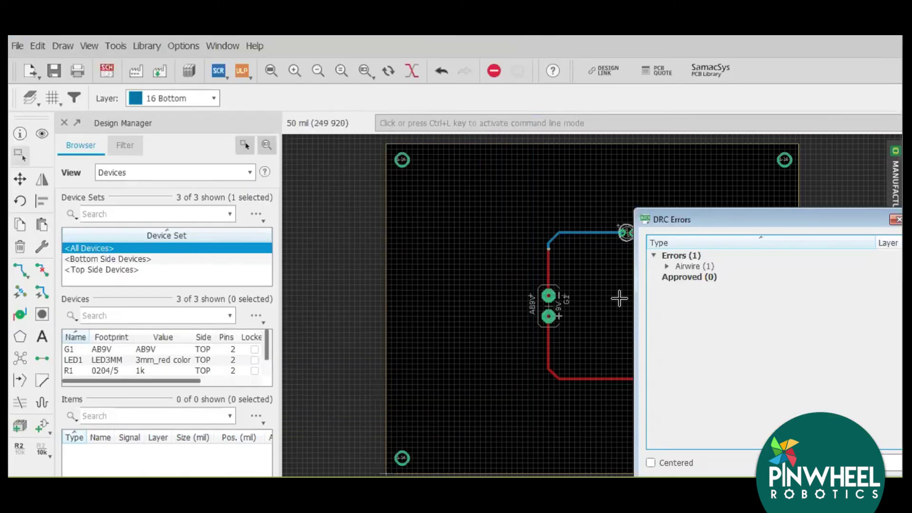
# Step: Expand the airwire entry in the DRC errors, locate it on the board, and close the error list
pyautogui.click(695, 264)
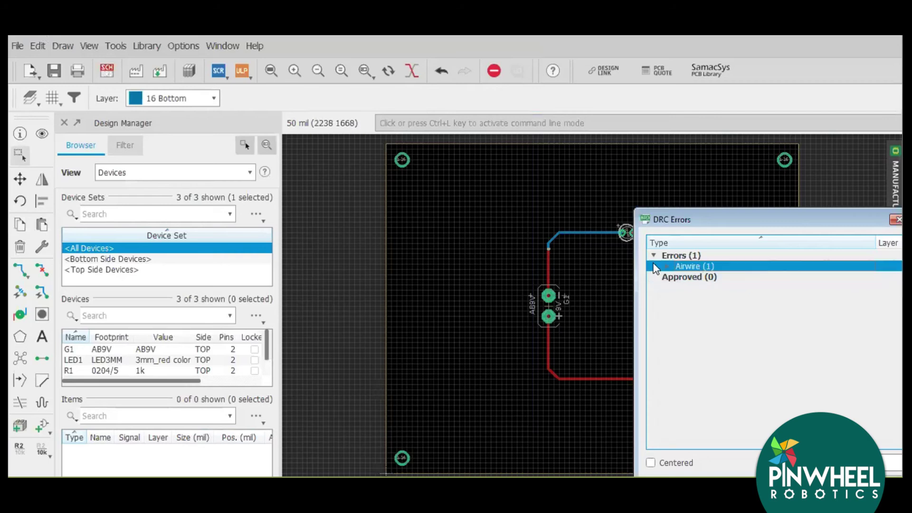
pyautogui.click(666, 266)
pyautogui.click(701, 279)
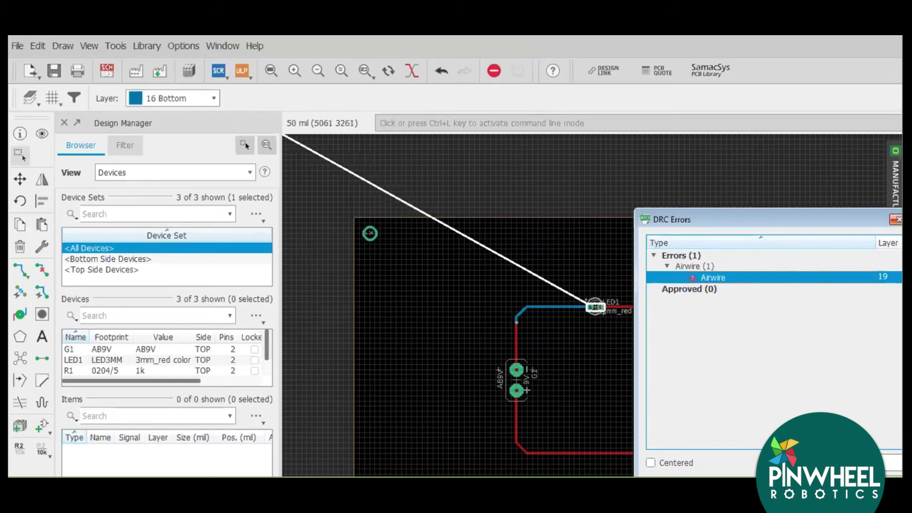
pyautogui.click(896, 220)
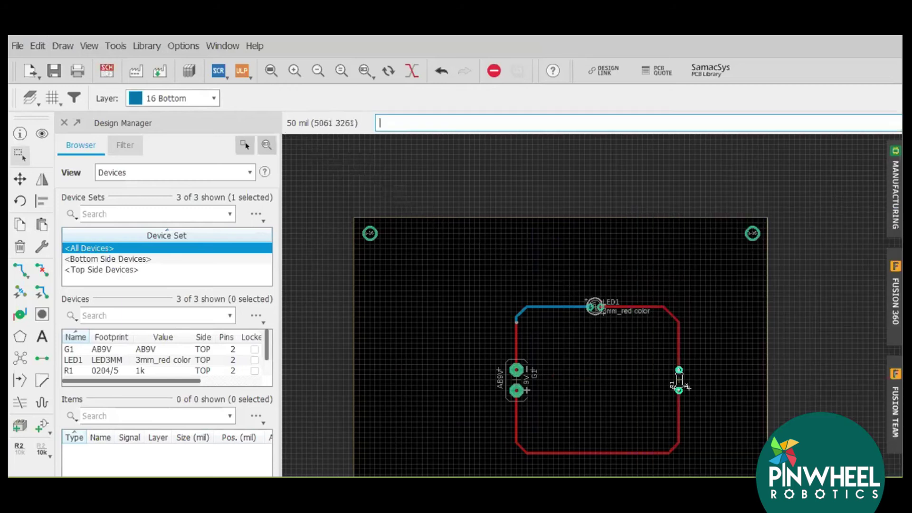
# Step: Rip up the horizontal top-layer trace segment attached to LED1's right pad
pyautogui.click(293, 70)
pyautogui.click(293, 70)
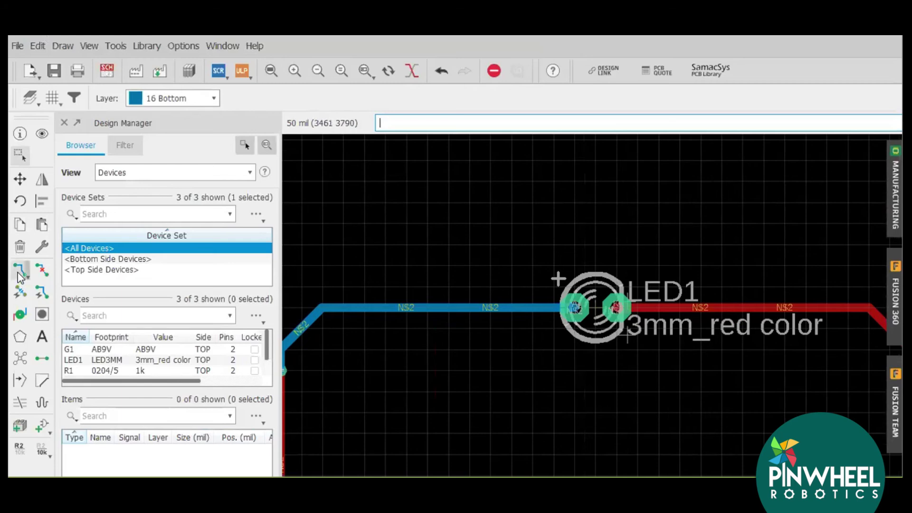
pyautogui.click(42, 270)
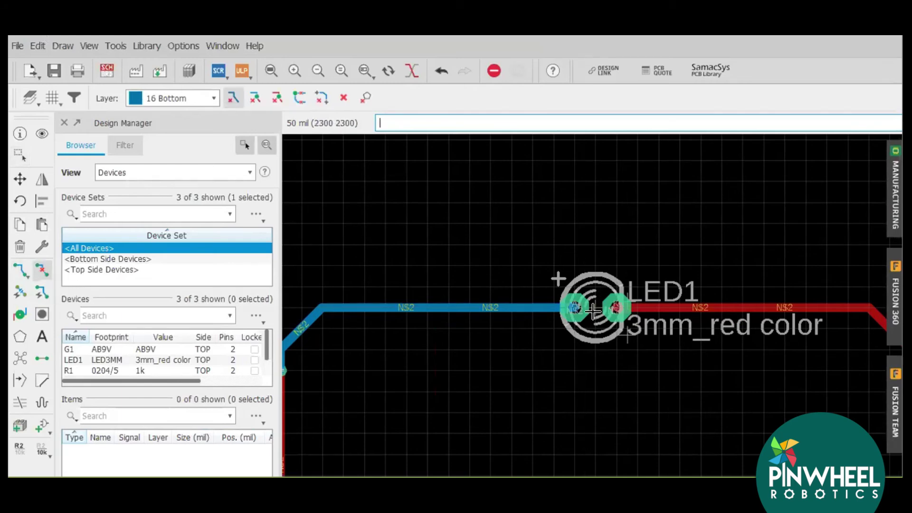
pyautogui.click(613, 306)
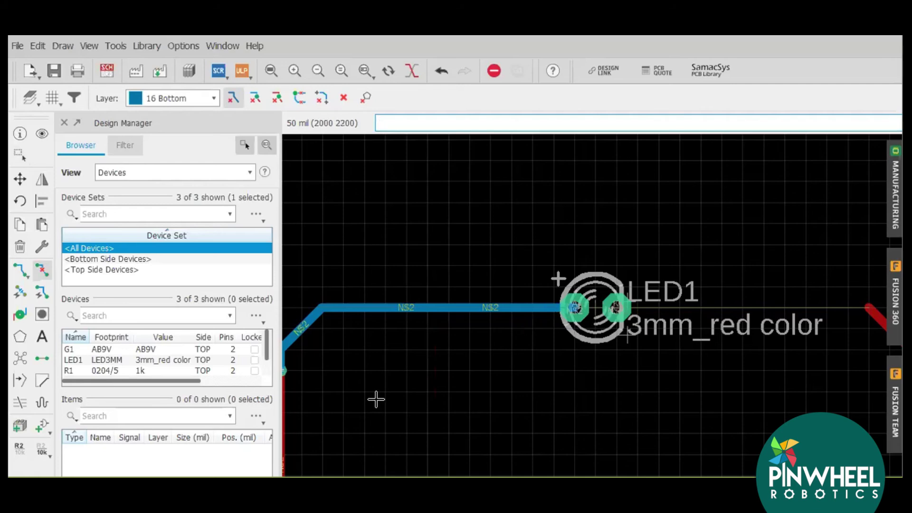
# Step: Reroute LED1's right pad to the remaining angled trace with a 20 mil trace on 1 Top
pyautogui.click(20, 271)
pyautogui.middleClick(447, 218)
pyautogui.click(619, 310)
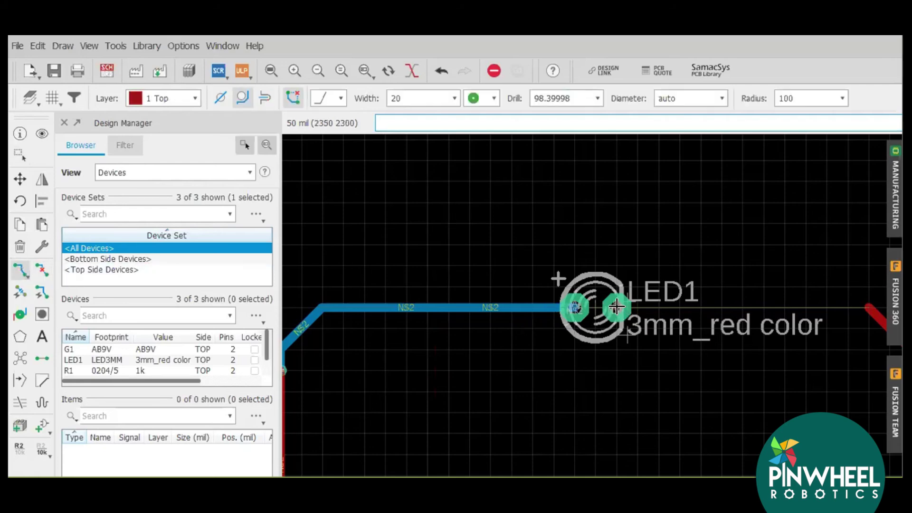
pyautogui.click(855, 302)
# Step: Reroute the horizontal section from just past the blue corner to LED1's left pad on 1 Top at 16 mil, with a via at its start
pyautogui.click(336, 309)
pyautogui.middleClick(340, 308)
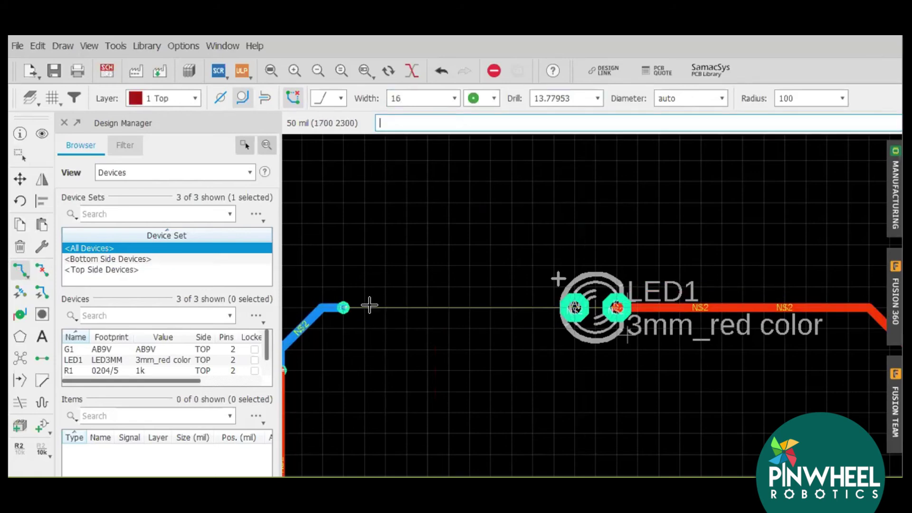
pyautogui.click(572, 306)
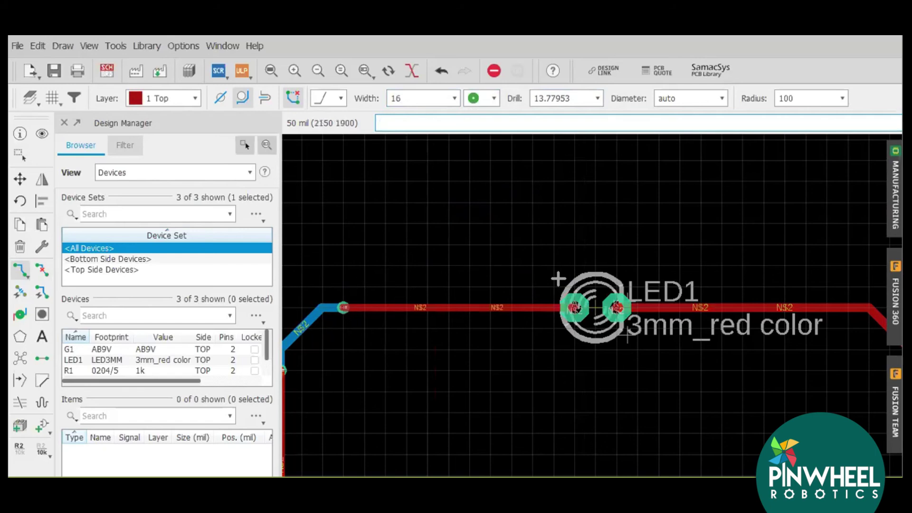
# Step: Rerun the DRC on the rerouted board, locate the listed airwire error, and close the error list
pyautogui.hscroll(-5, 585, 306)
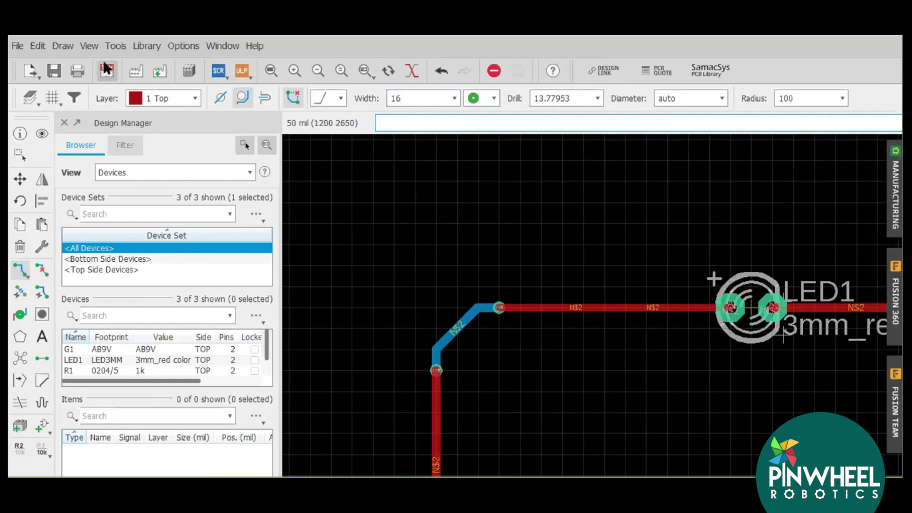
pyautogui.click(112, 46)
pyautogui.click(131, 81)
pyautogui.click(105, 58)
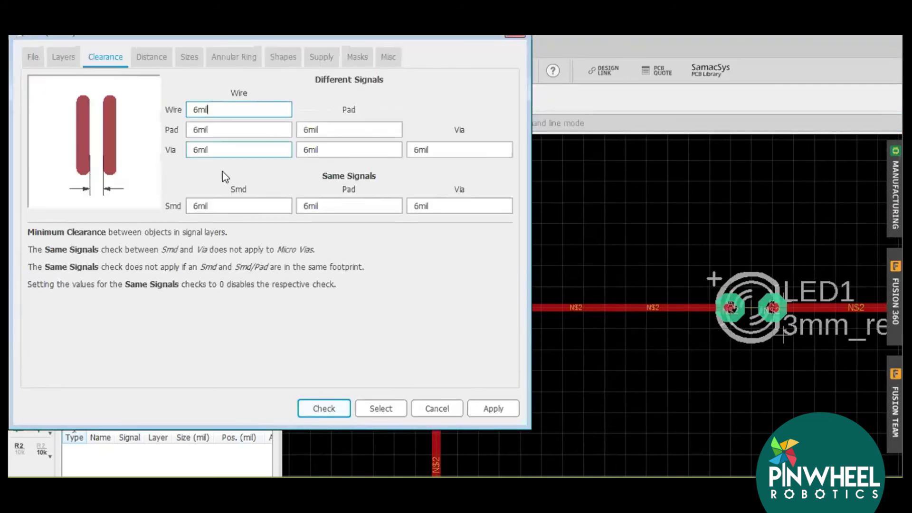
pyautogui.click(317, 408)
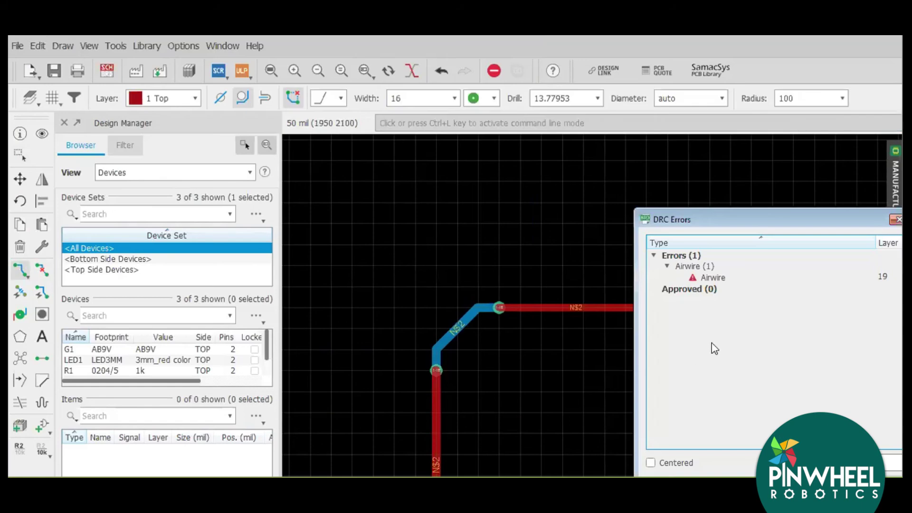
pyautogui.click(708, 278)
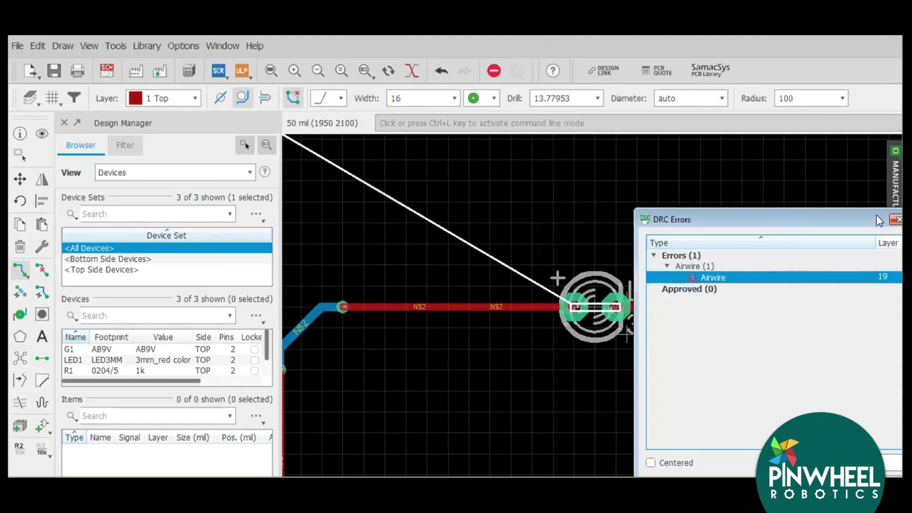
pyautogui.click(894, 219)
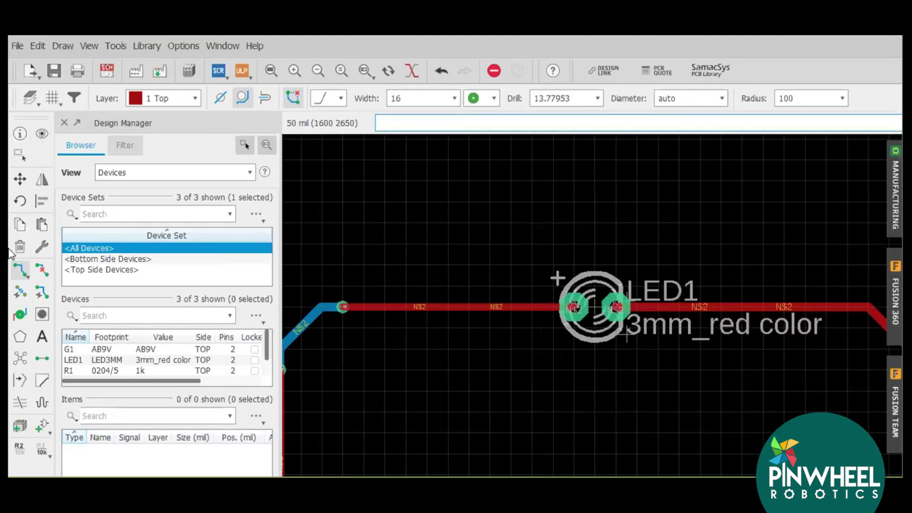
pyautogui.click(20, 178)
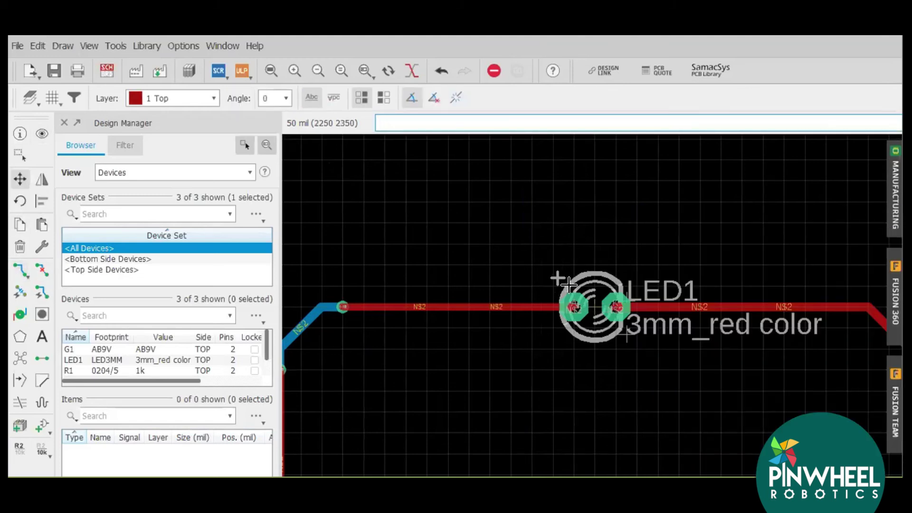
pyautogui.click(557, 278)
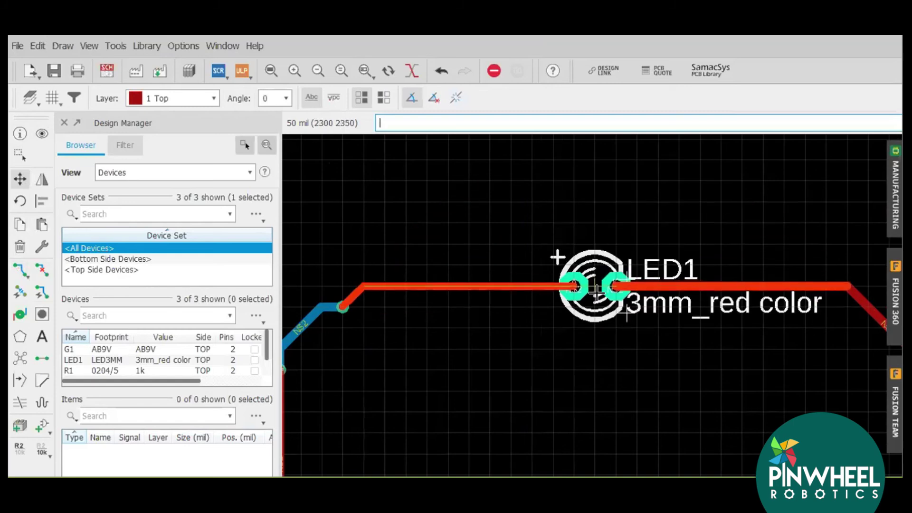
pyautogui.click(535, 257)
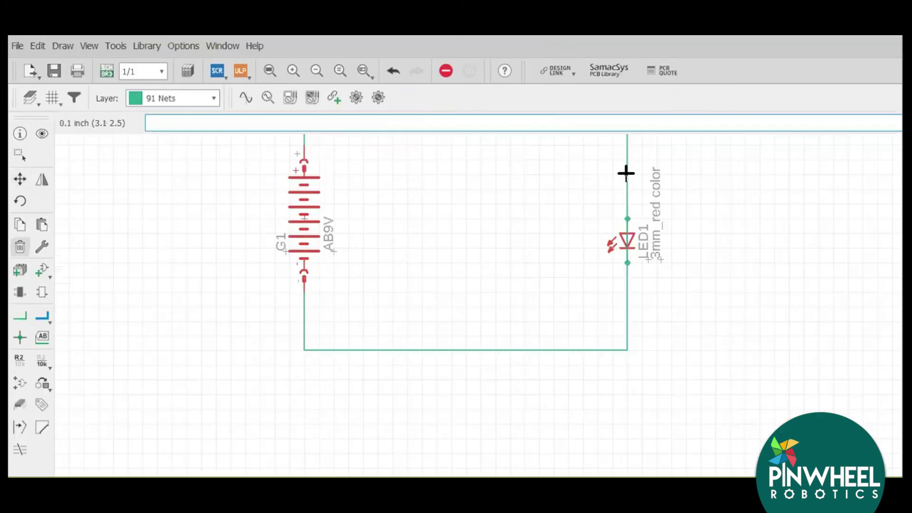
# Step: In the schematic, delete the vertical net segment above LED1 and redraw it from LED1's upper pin to the wire from R1
pyautogui.click(625, 173)
pyautogui.click(20, 316)
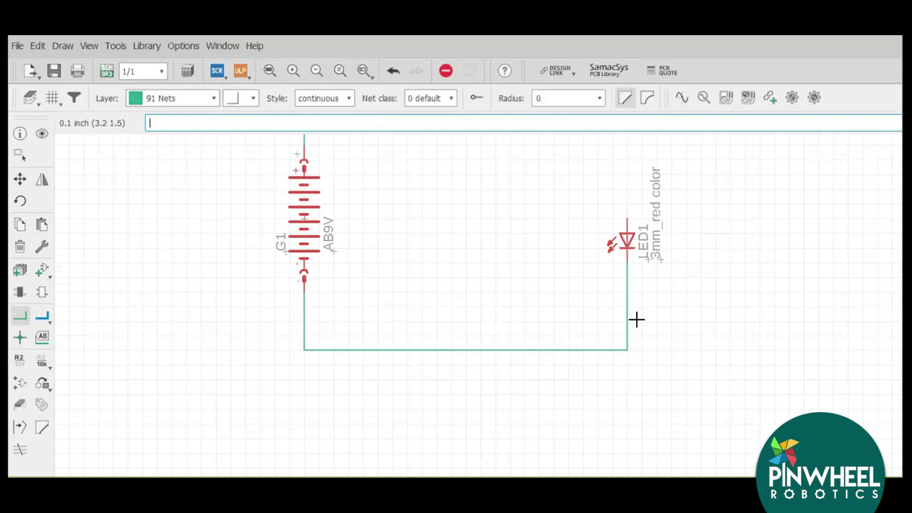
pyautogui.moveTo(907, 290); pyautogui.dragTo(906, 238)
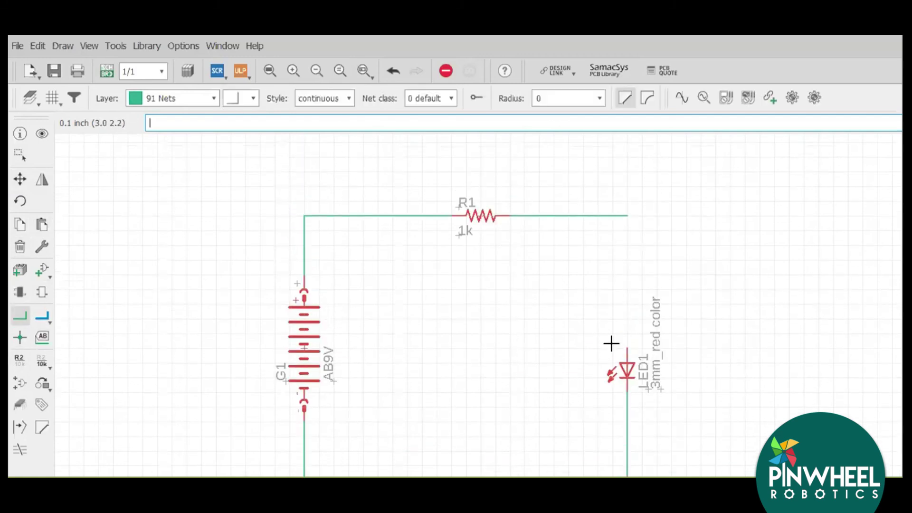
pyautogui.click(625, 348)
pyautogui.click(627, 215)
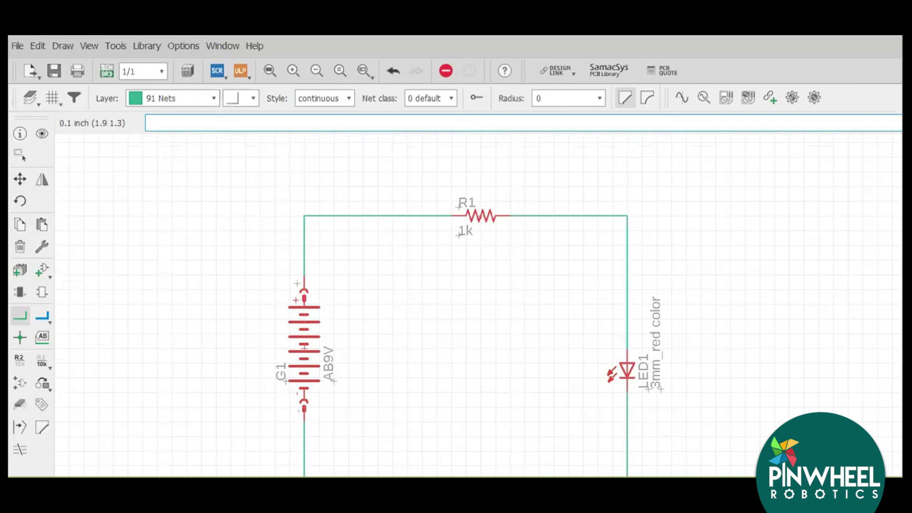
# Step: Save the schematic as "hello PCB World" in the Hello to the world of PCB project folder
pyautogui.click(399, 492)
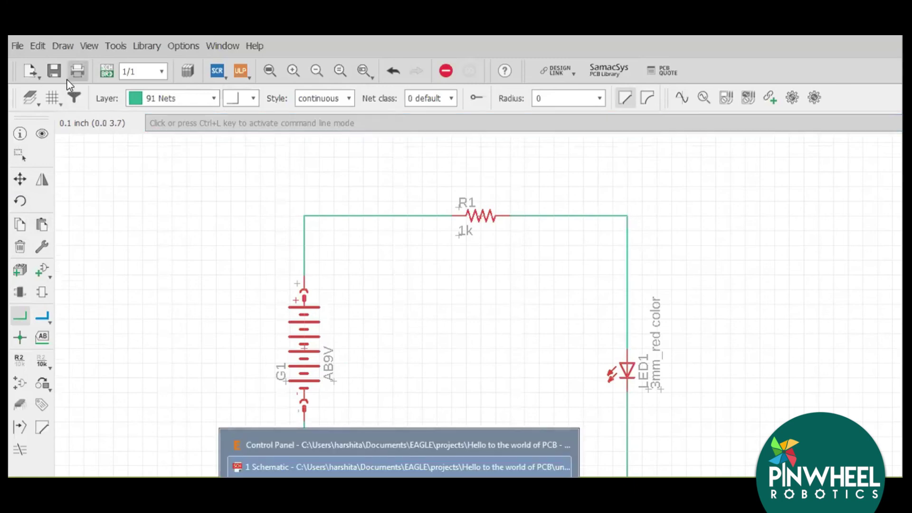
pyautogui.click(56, 72)
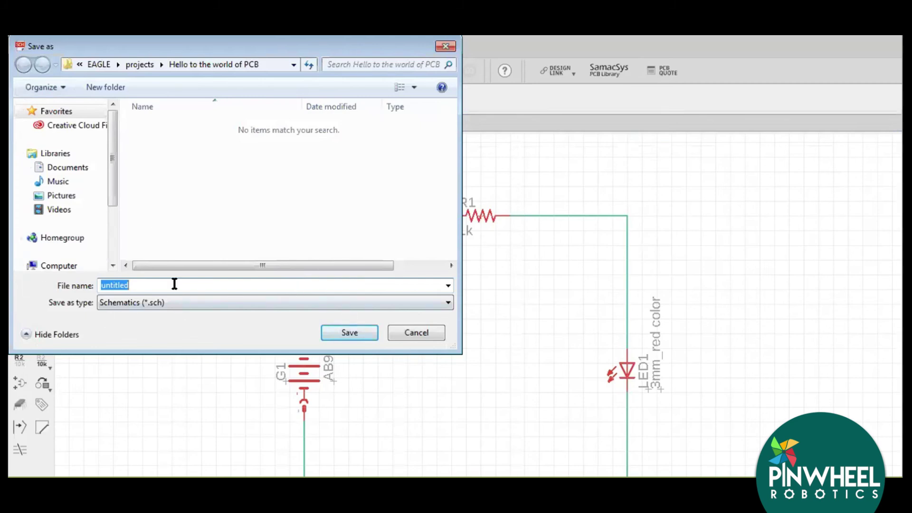
pyautogui.write('hello PCB World')
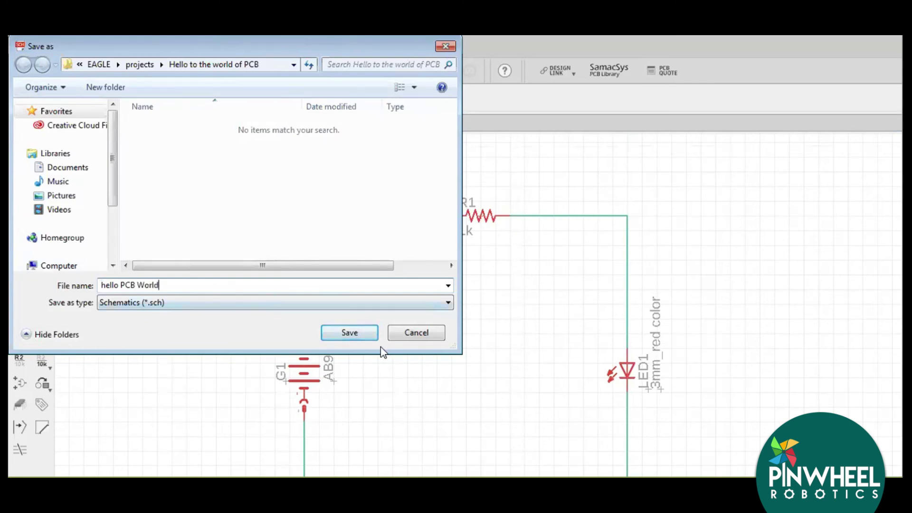
pyautogui.click(338, 327)
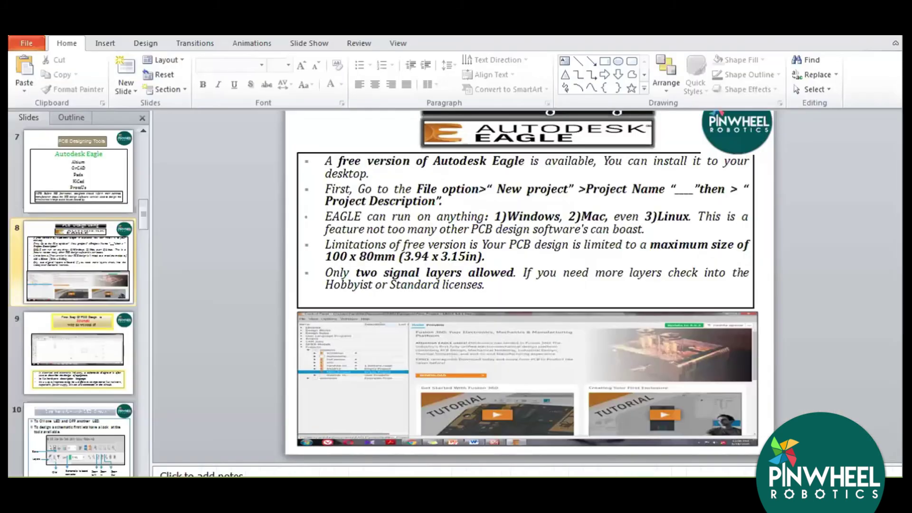
# Step: Switch to the board, try routing the via to LED1's left pad at 16 mil on 1 Top, and undo the trace
pyautogui.click(399, 489)
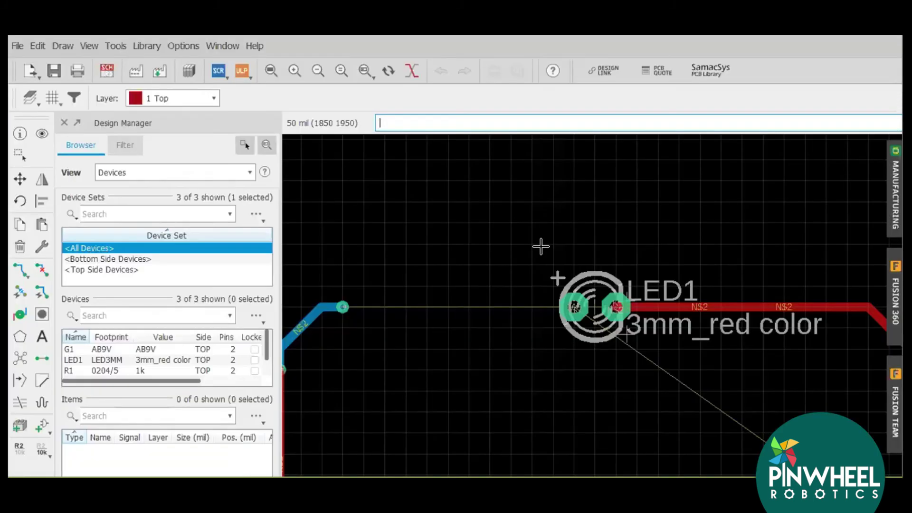
pyautogui.click(20, 270)
pyautogui.click(343, 305)
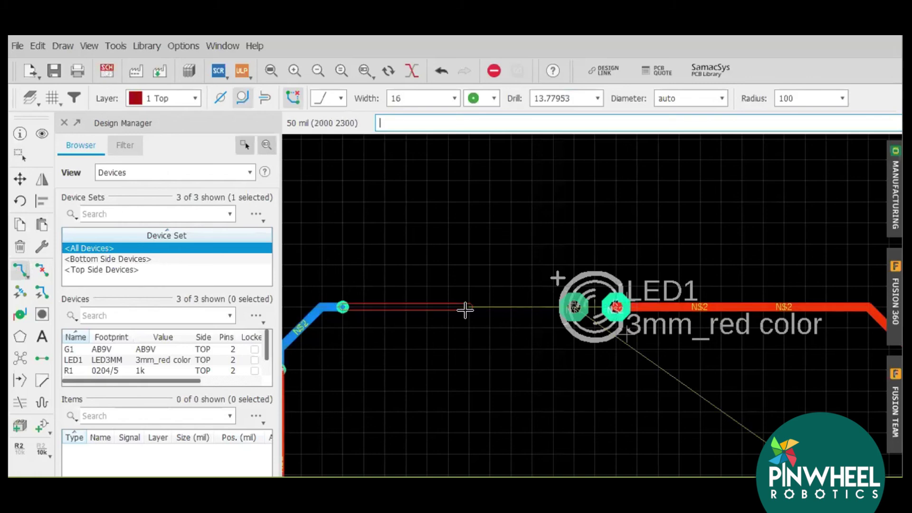
pyautogui.click(576, 306)
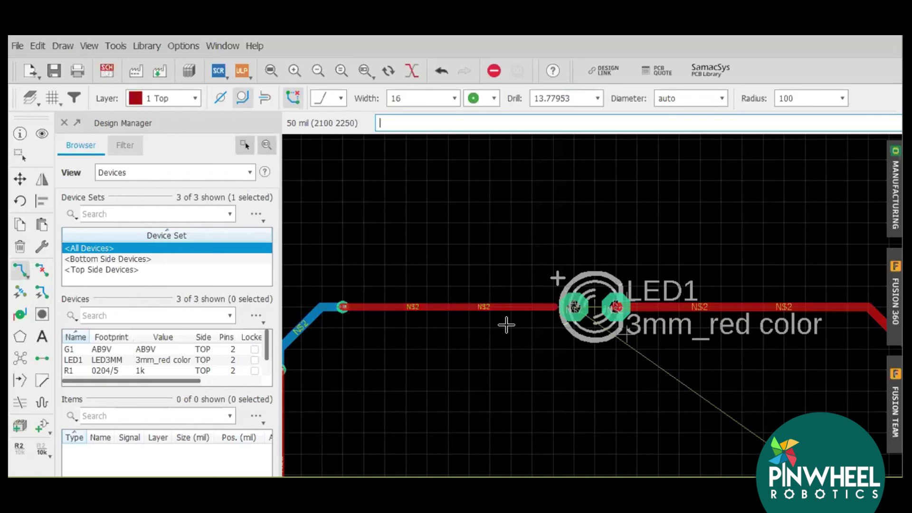
pyautogui.hotkey('ctrl', 'z')
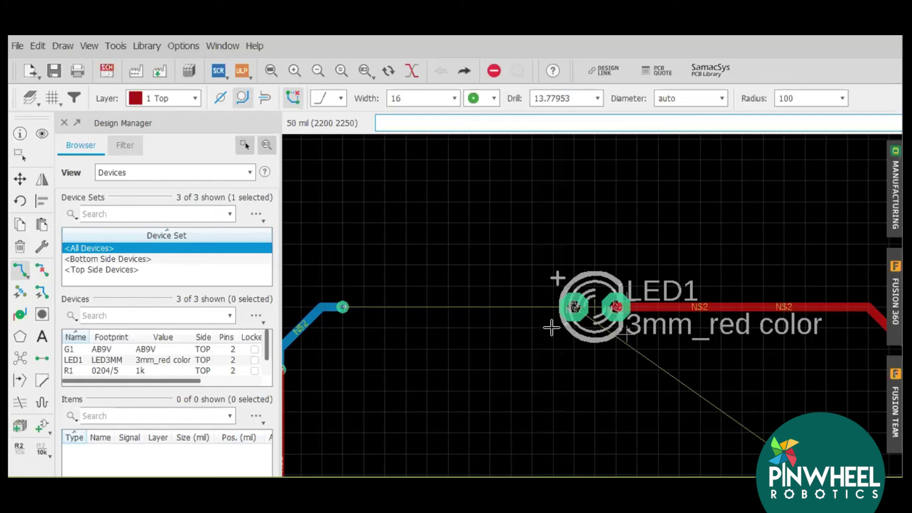
# Step: Rotate LED1 by 180 degrees on the board so its two pads swap sides
pyautogui.moveTo(906, 285); pyautogui.dragTo(906, 324)
pyautogui.click(319, 71)
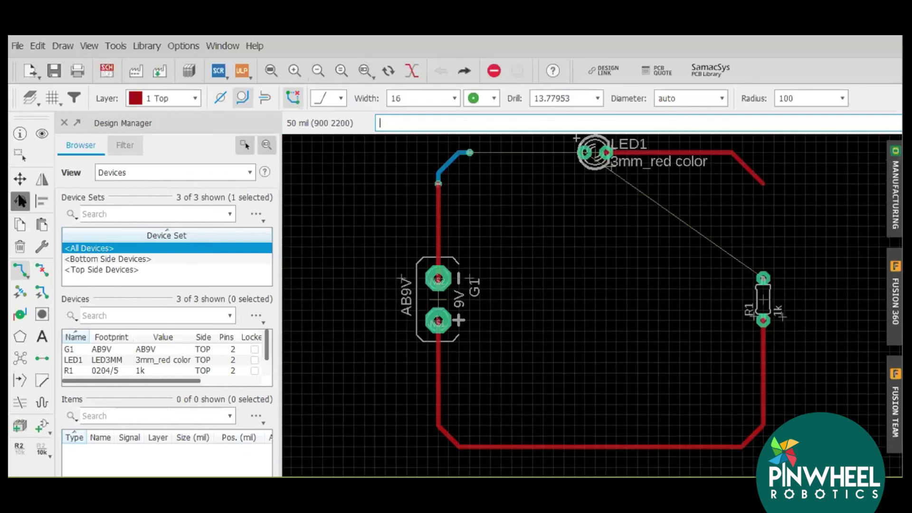
pyautogui.click(20, 201)
pyautogui.click(595, 151)
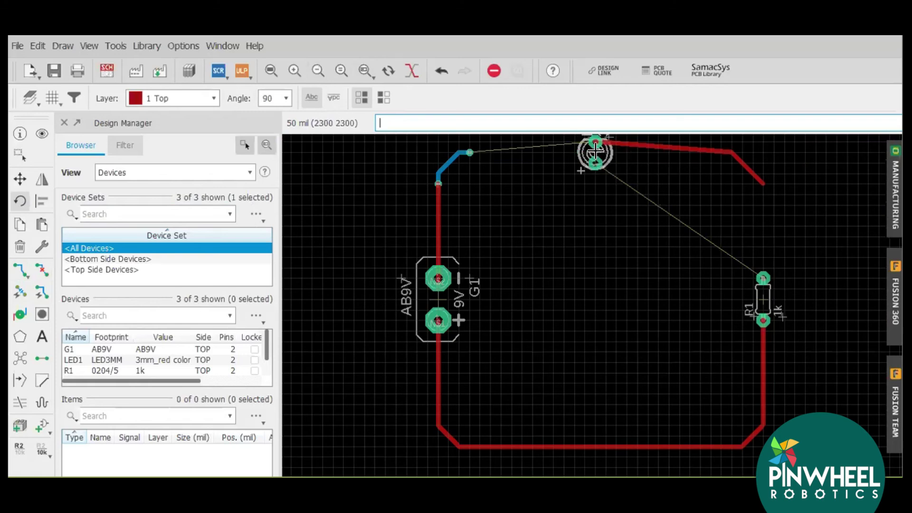
pyautogui.click(595, 151)
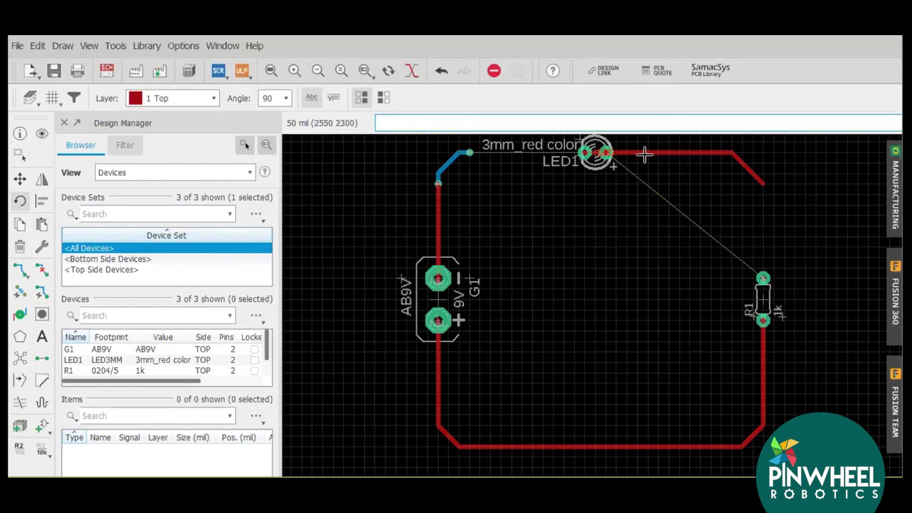
# Step: Rip up the horizontal and angled top-layer trace segments running from LED1's right pad toward R1
pyautogui.click(20, 246)
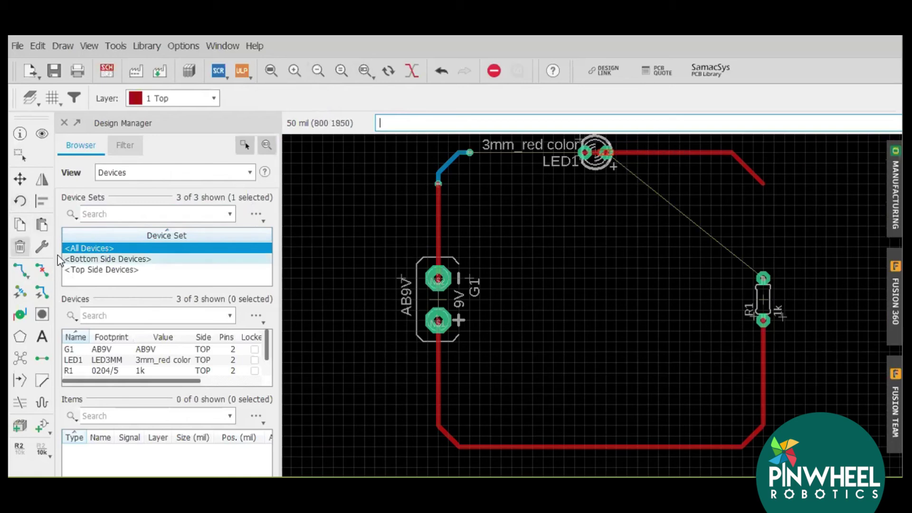
pyautogui.click(43, 268)
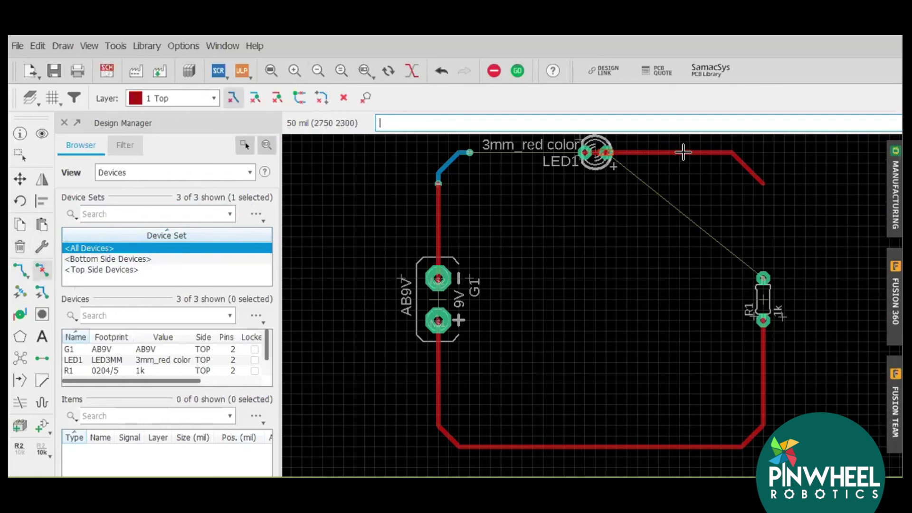
pyautogui.click(683, 152)
pyautogui.click(739, 159)
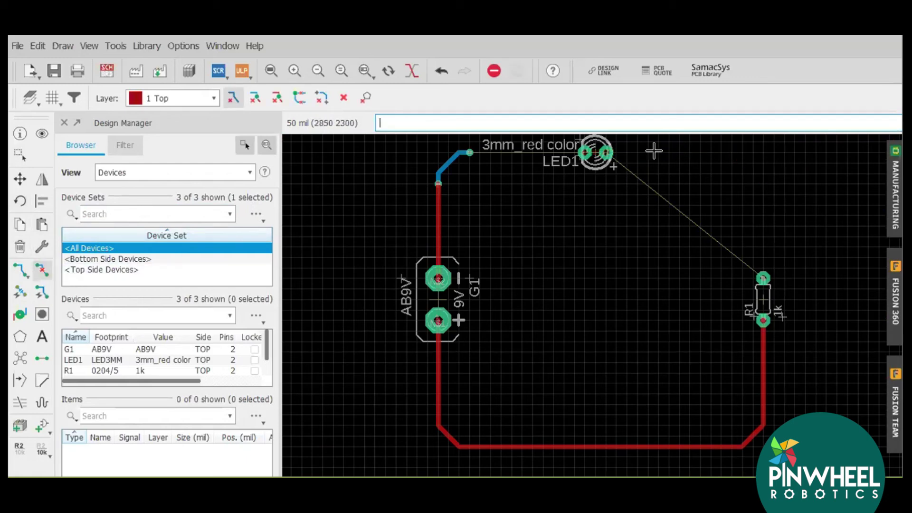
# Step: Route LED1's right pad to R1's upper pad and the via to LED1's left pad on 1 Top at 16 mil
pyautogui.click(21, 269)
pyautogui.click(608, 145)
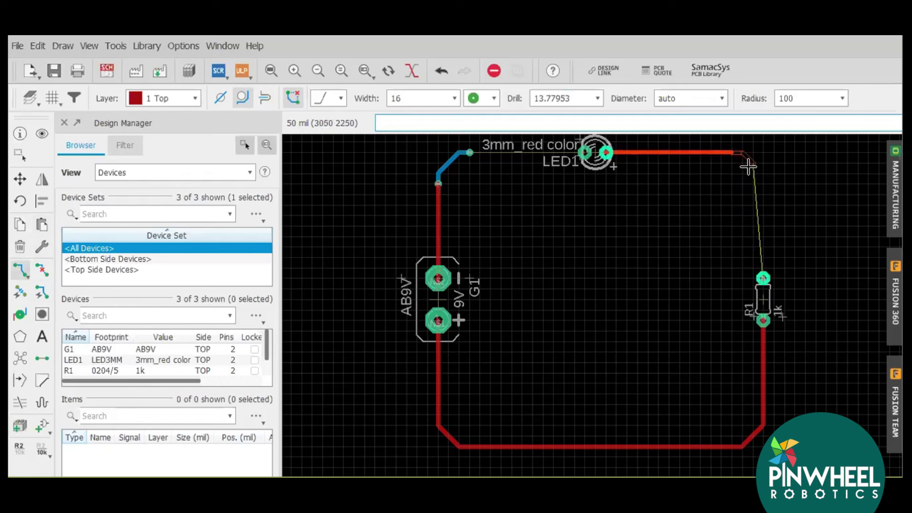
pyautogui.click(763, 278)
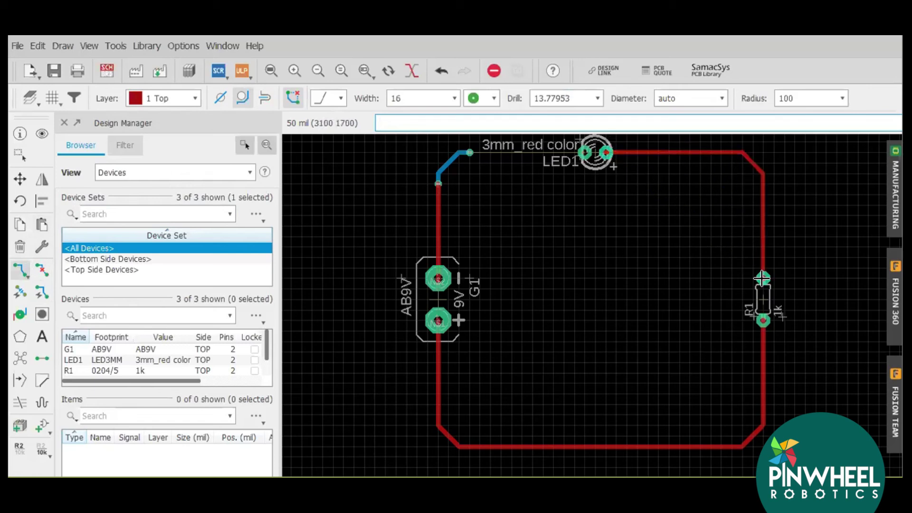
pyautogui.click(470, 152)
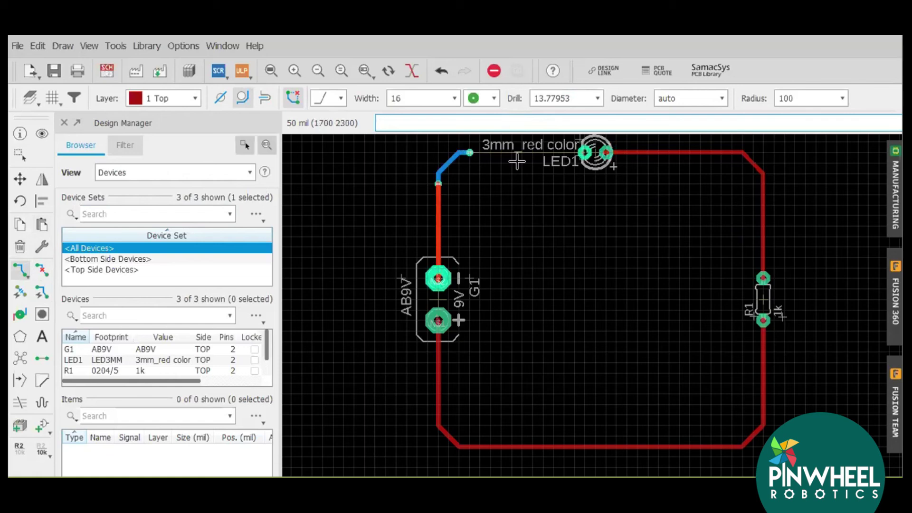
pyautogui.click(584, 152)
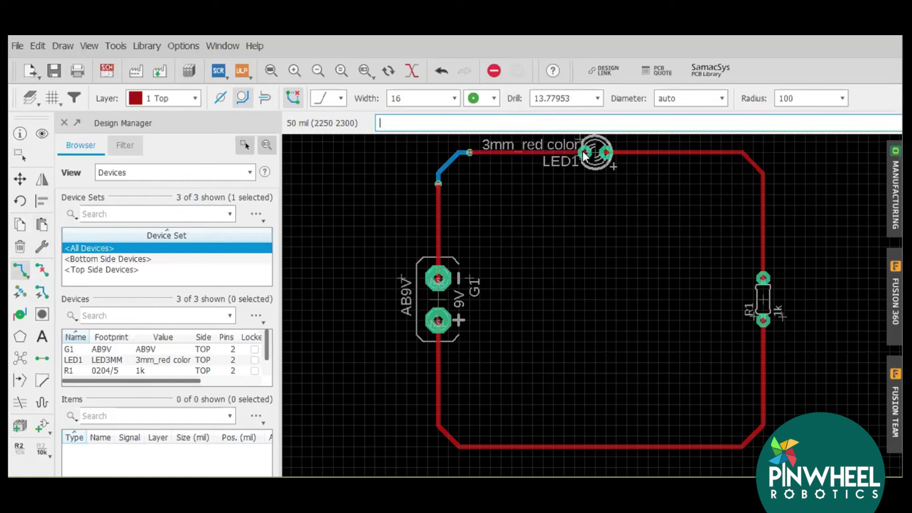
# Step: Run the DRC on the rerouted board, locate the listed Wire Stub warning, and close the error list
pyautogui.click(115, 45)
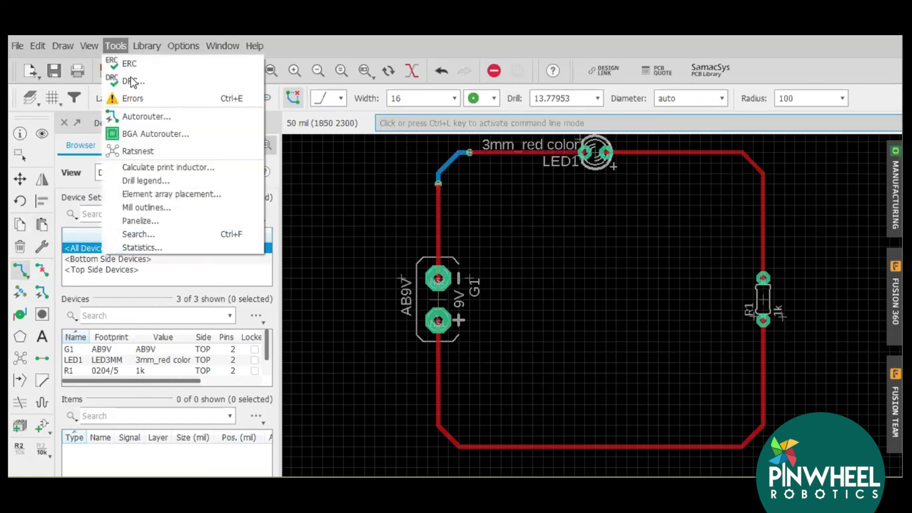
pyautogui.click(136, 85)
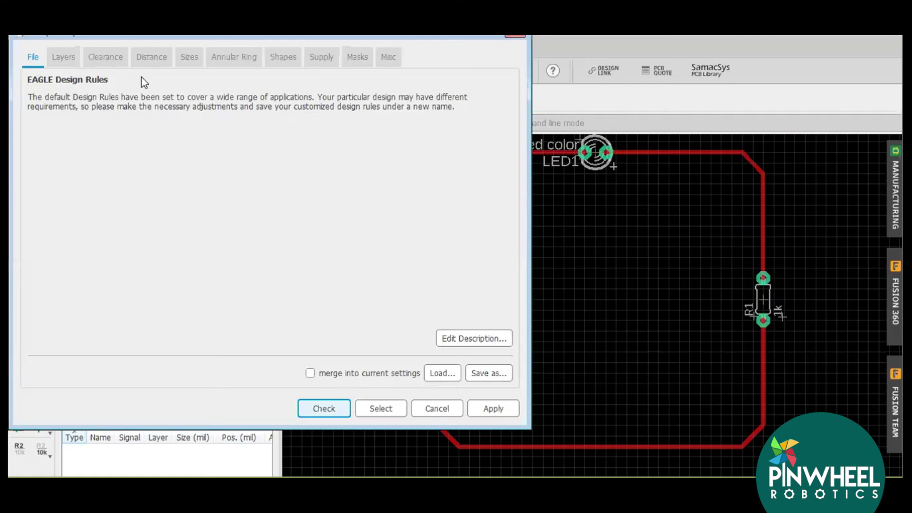
pyautogui.click(106, 58)
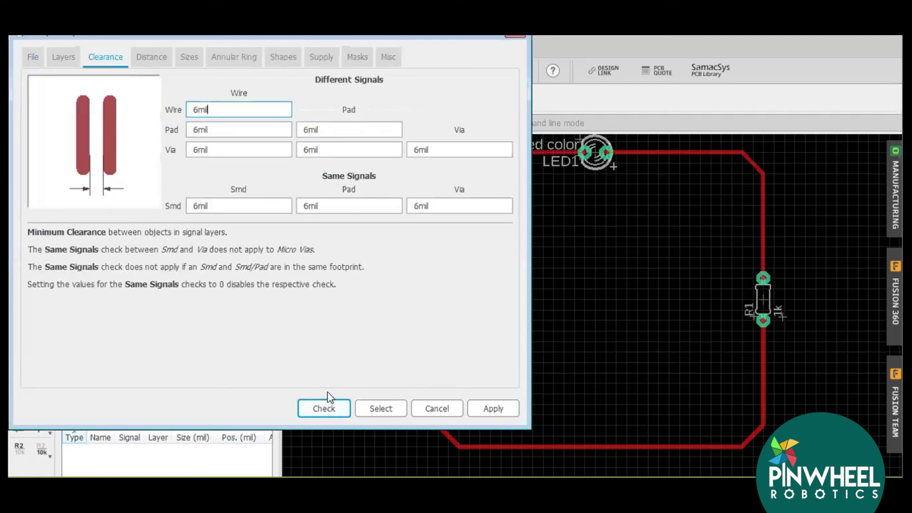
pyautogui.click(327, 407)
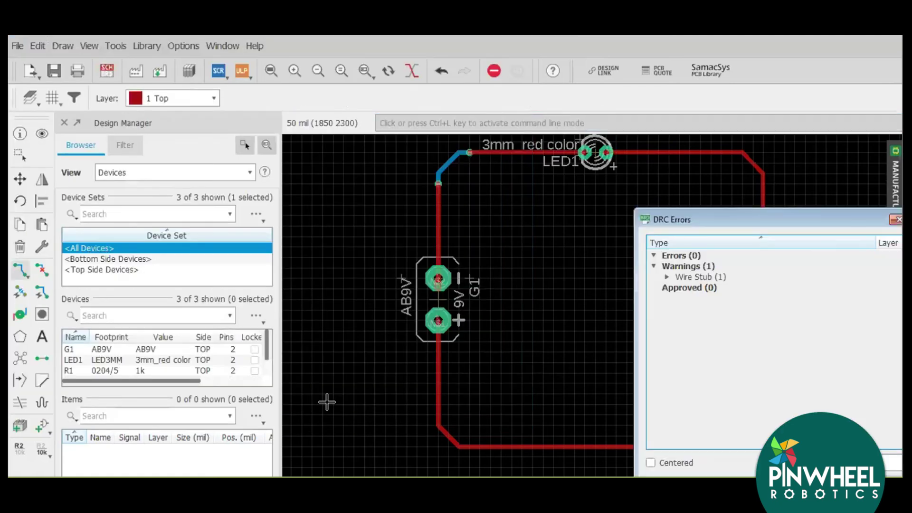
pyautogui.doubleClick(695, 279)
pyautogui.doubleClick(698, 279)
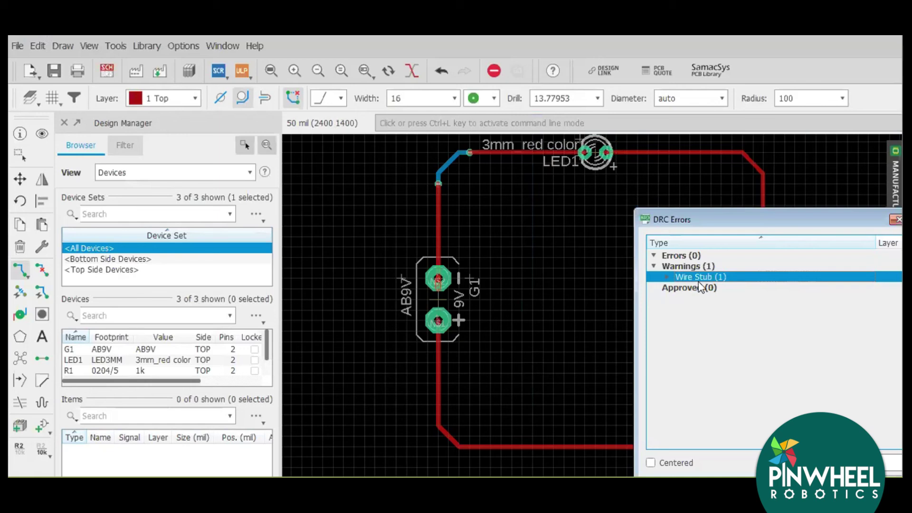
pyautogui.click(664, 277)
pyautogui.click(708, 286)
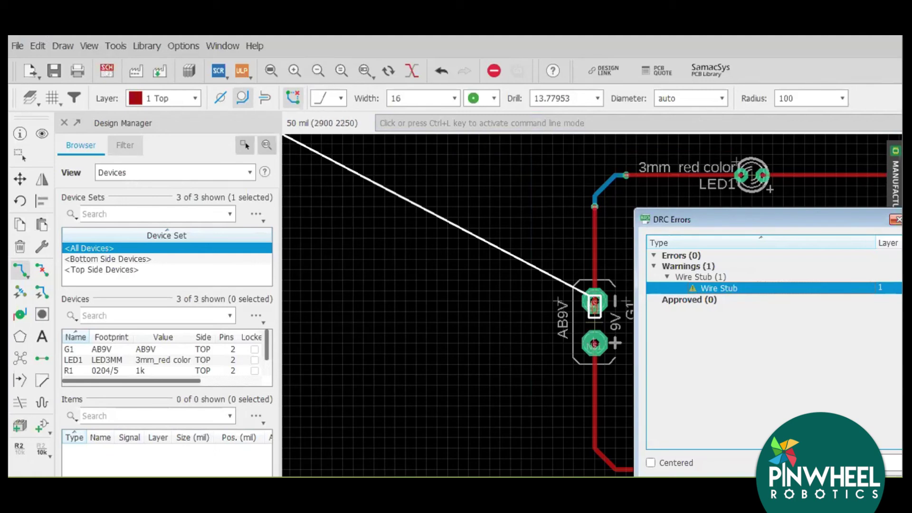
pyautogui.click(897, 219)
# Step: Rip up the wire stub at G1's negative pad and rerun the DRC on the board
pyautogui.click(43, 272)
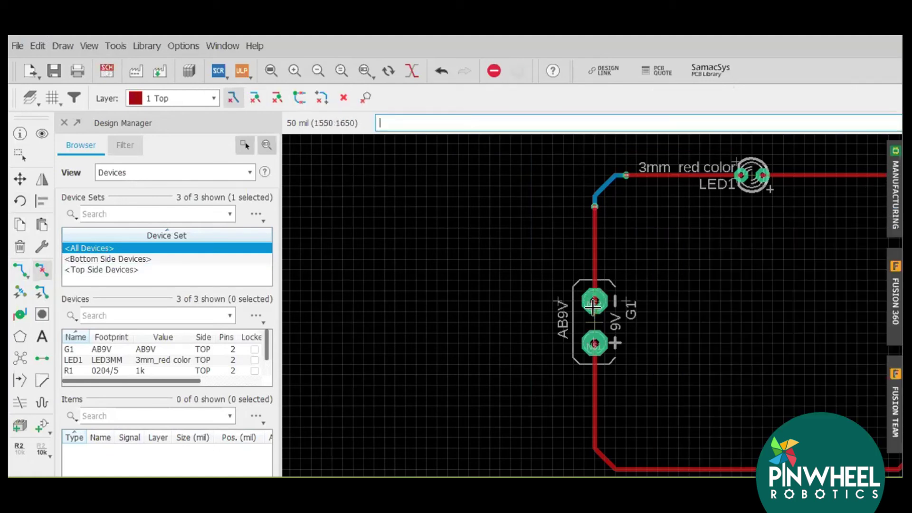
pyautogui.click(108, 45)
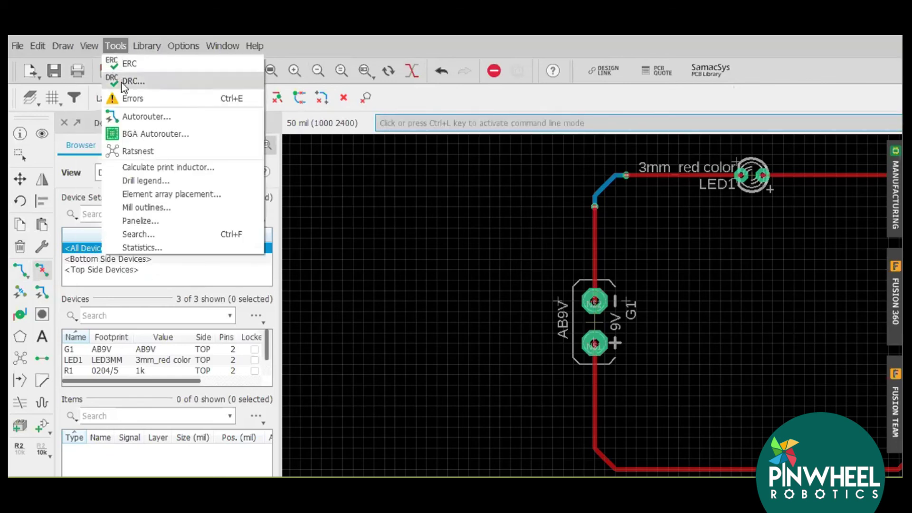
pyautogui.click(125, 82)
pyautogui.click(94, 56)
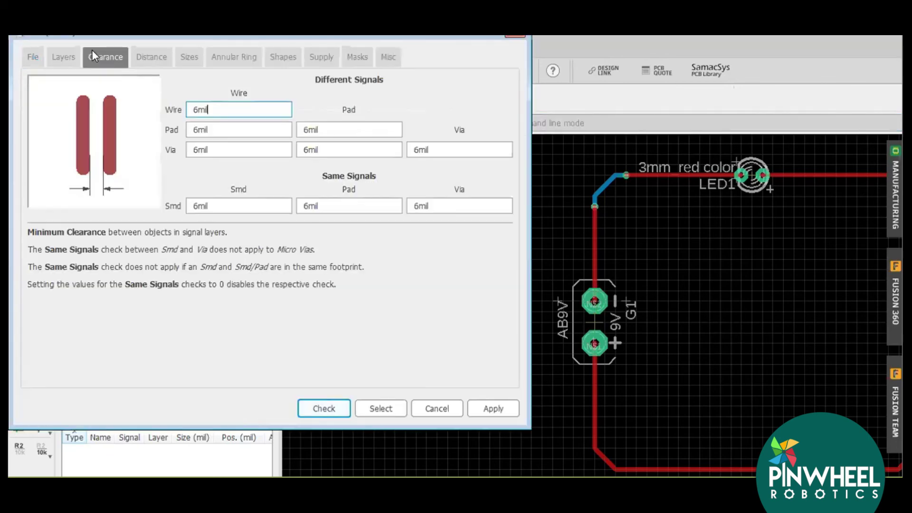
pyautogui.click(332, 406)
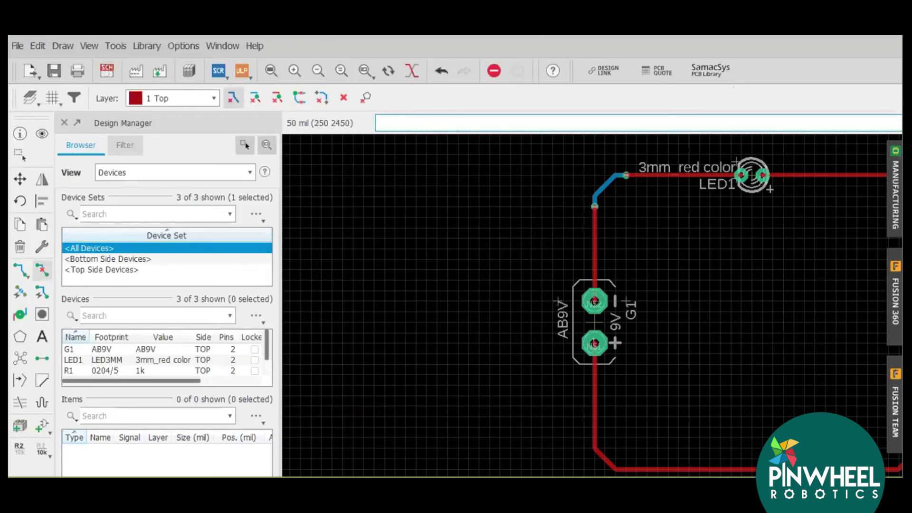
pyautogui.click(314, 70)
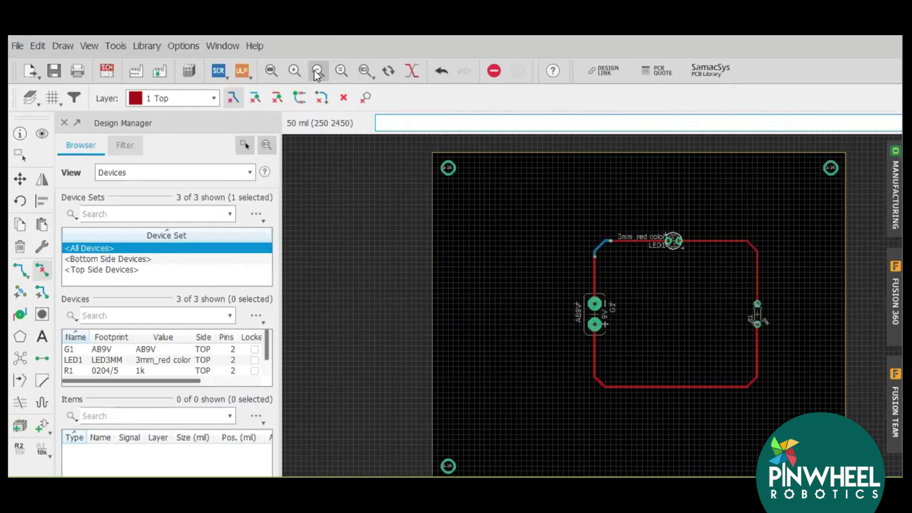
# Step: Open the print settings for the board and examine the Black output option
pyautogui.click(18, 46)
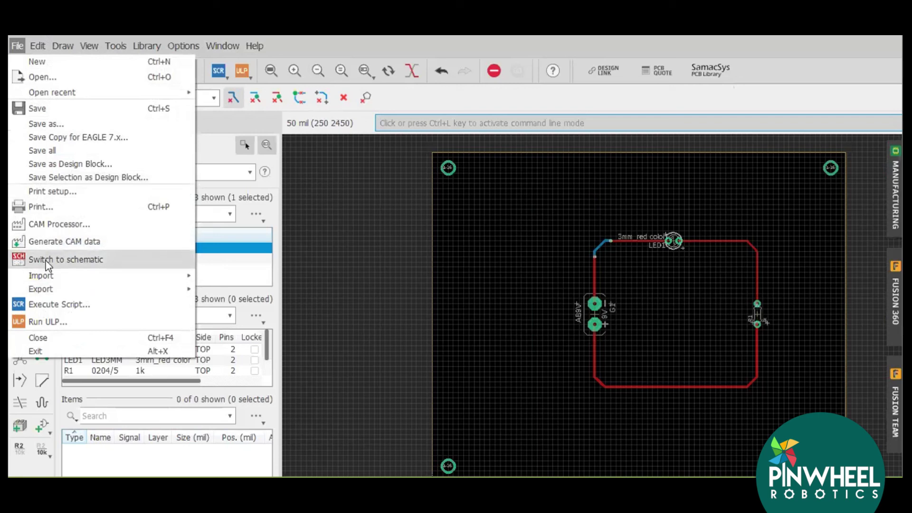
pyautogui.click(41, 208)
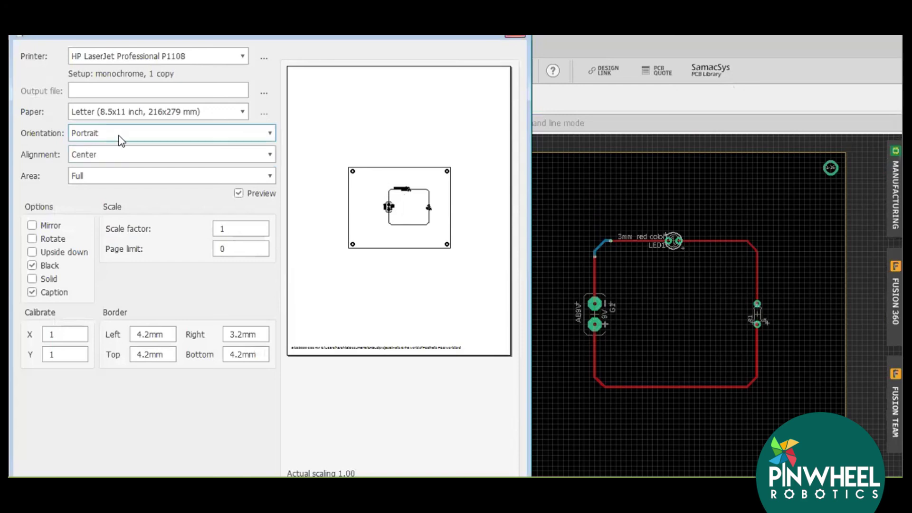
pyautogui.click(33, 265)
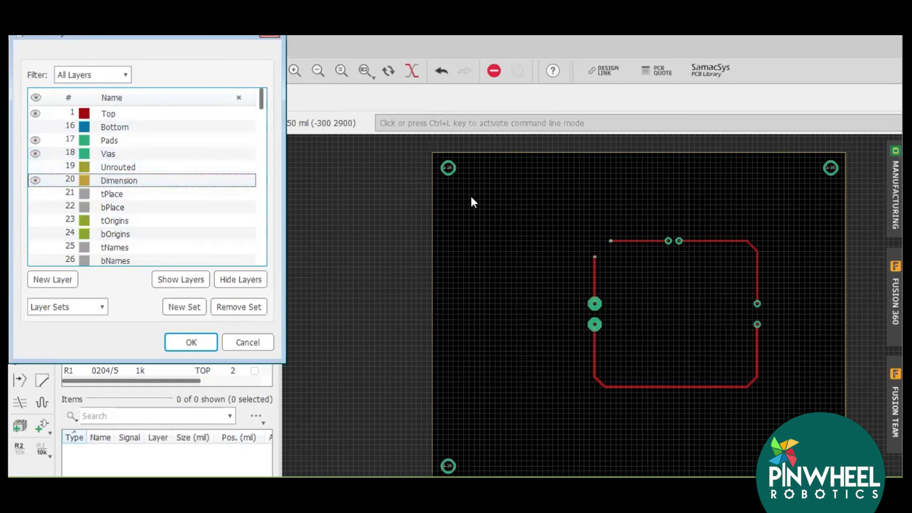
# Step: Limit the visible board layers to Top, Pads, Vias and Dimension, and reopen the print settings
pyautogui.click(34, 113)
pyautogui.click(37, 126)
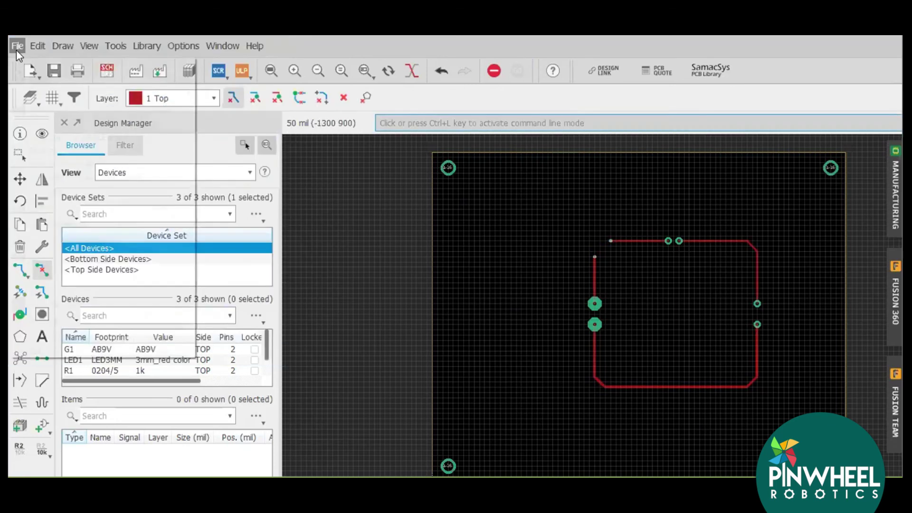
pyautogui.click(17, 46)
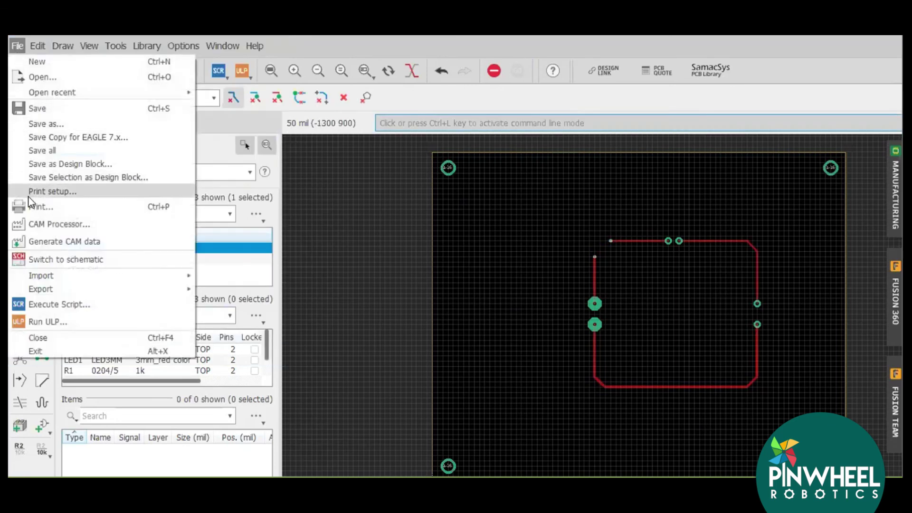
pyautogui.click(29, 192)
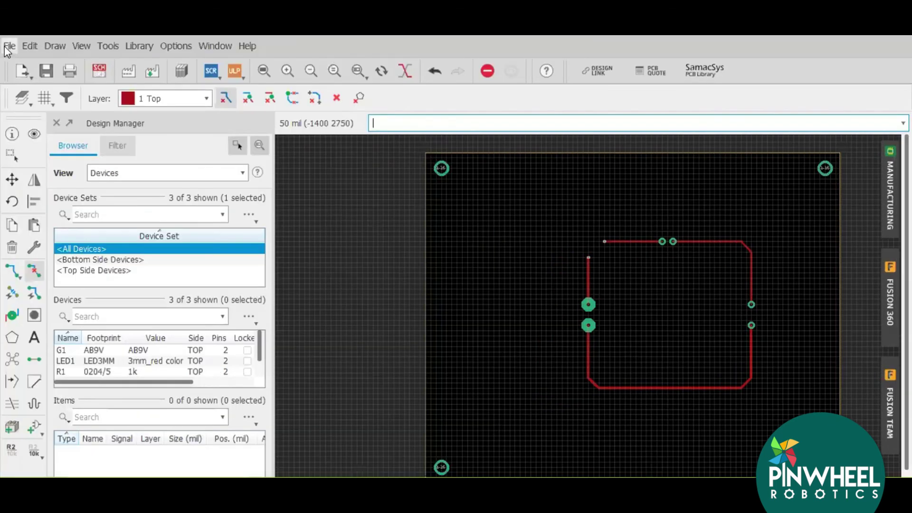
pyautogui.click(9, 47)
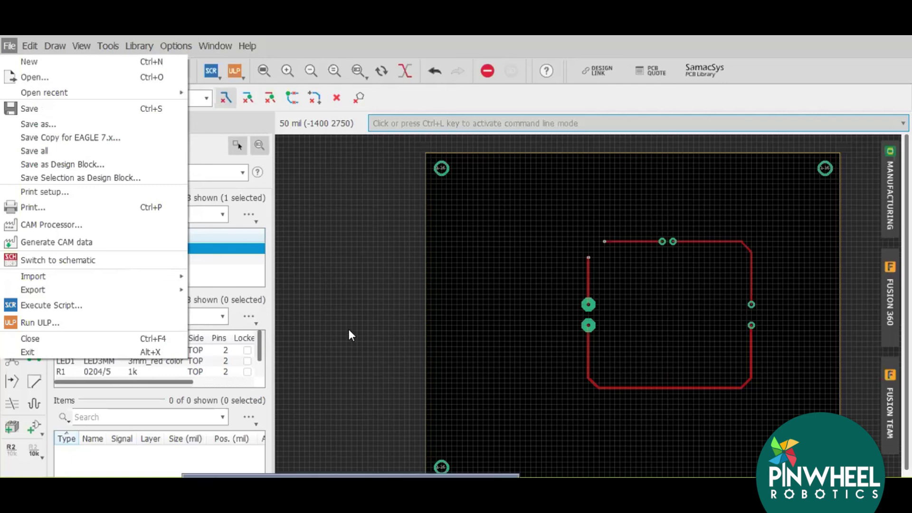
pyautogui.click(372, 39)
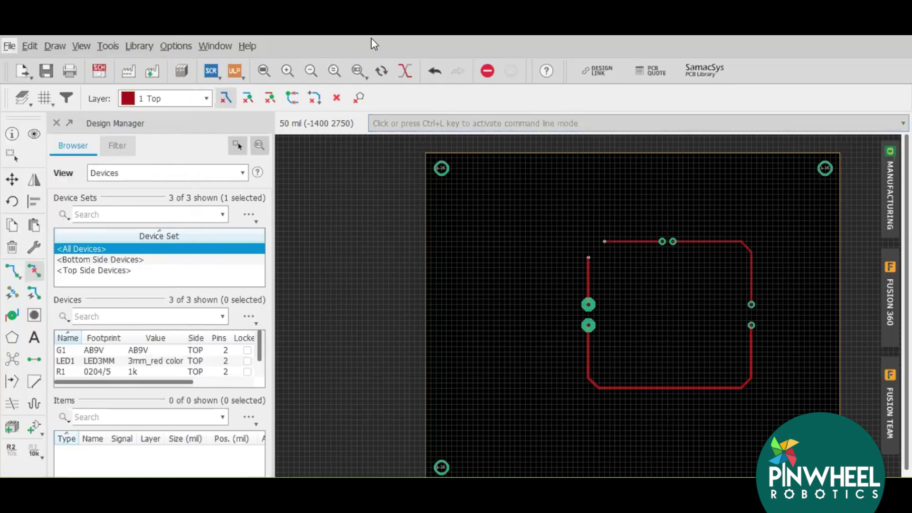